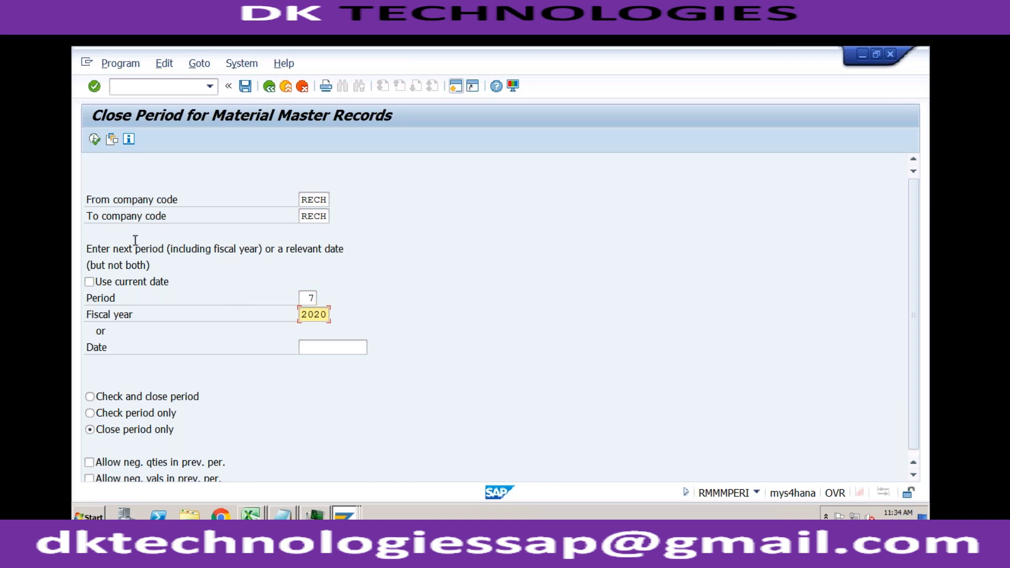
Run the material master period close for company code RECH, period 7 of 2020, and post goods issue for the outbound delivery
{"action": "left_click", "coordinate": [94, 139]}
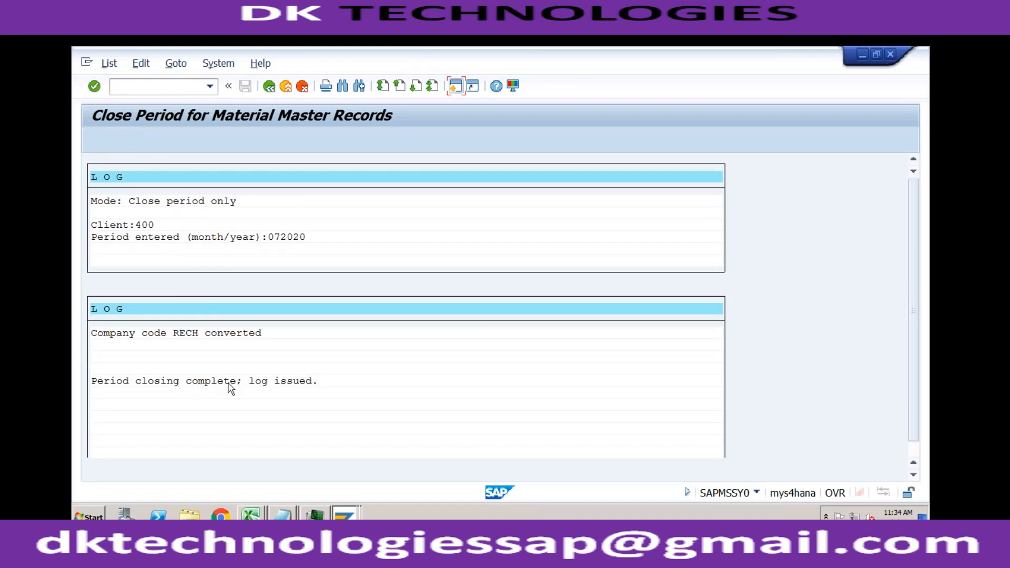
{"action": "left_click", "coordinate": [346, 508]}
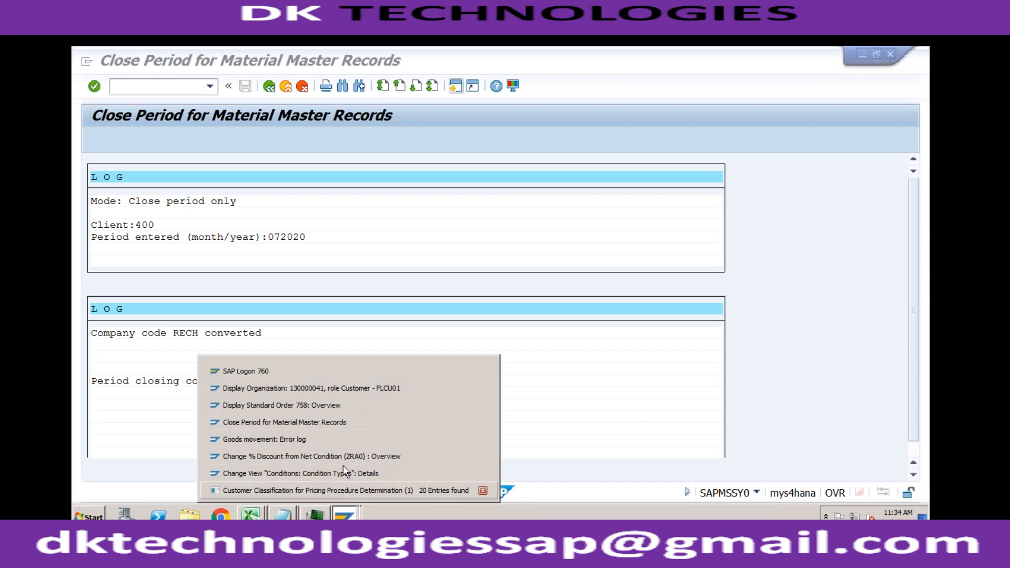
{"action": "left_click", "coordinate": [343, 440]}
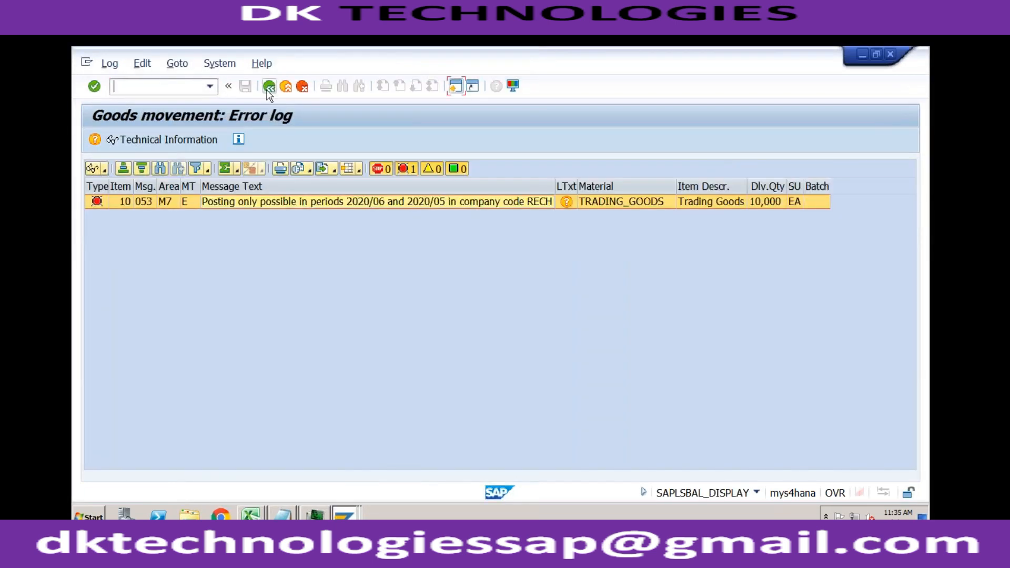
{"action": "left_click", "coordinate": [268, 86]}
{"action": "left_click", "coordinate": [332, 138]}
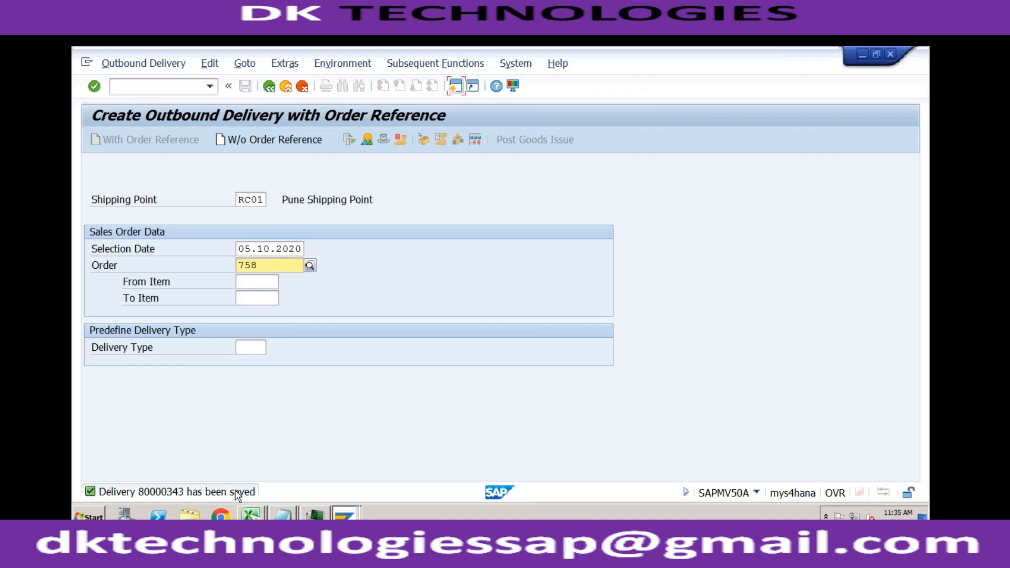
Start transaction VF01 in the delivery session, create an F2 invoice for the saved delivery and save it
{"action": "left_click", "coordinate": [274, 267]}
{"action": "left_click", "coordinate": [190, 96]}
{"action": "type", "text": "/nvf01"}
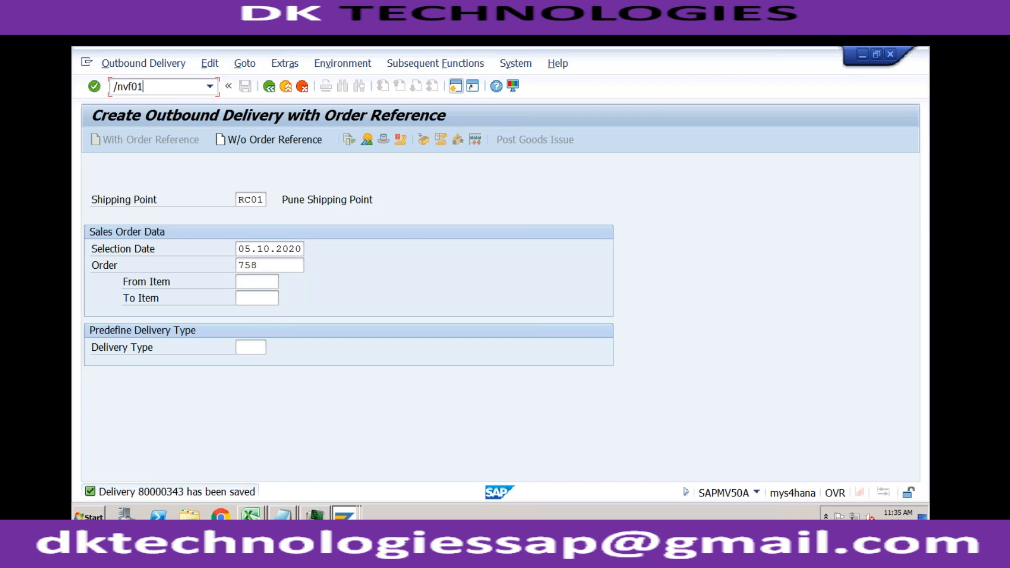
{"action": "key", "text": "Return"}
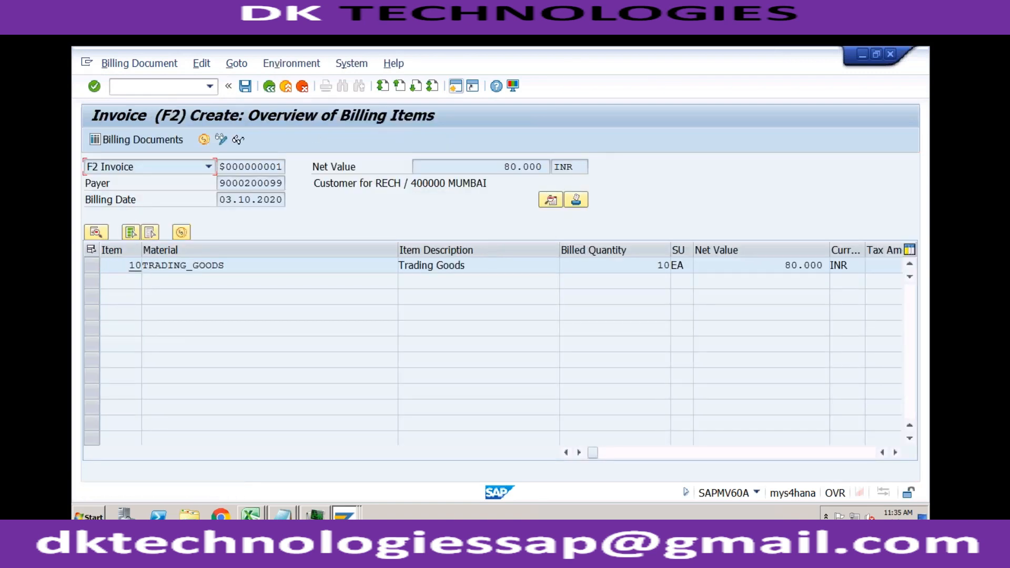
{"action": "left_click", "coordinate": [246, 86]}
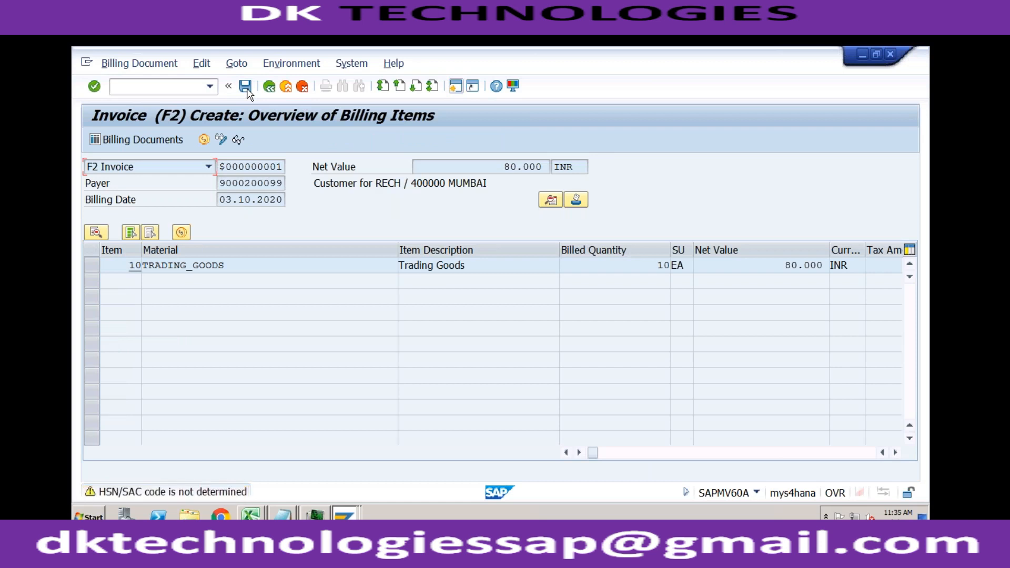
{"action": "key", "text": "Return"}
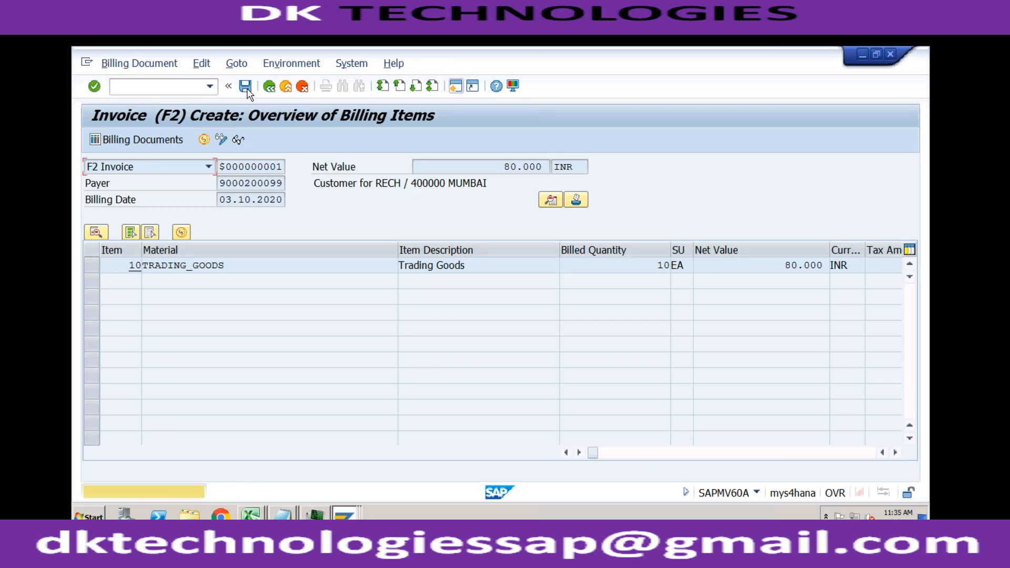
{"action": "key", "text": "Return"}
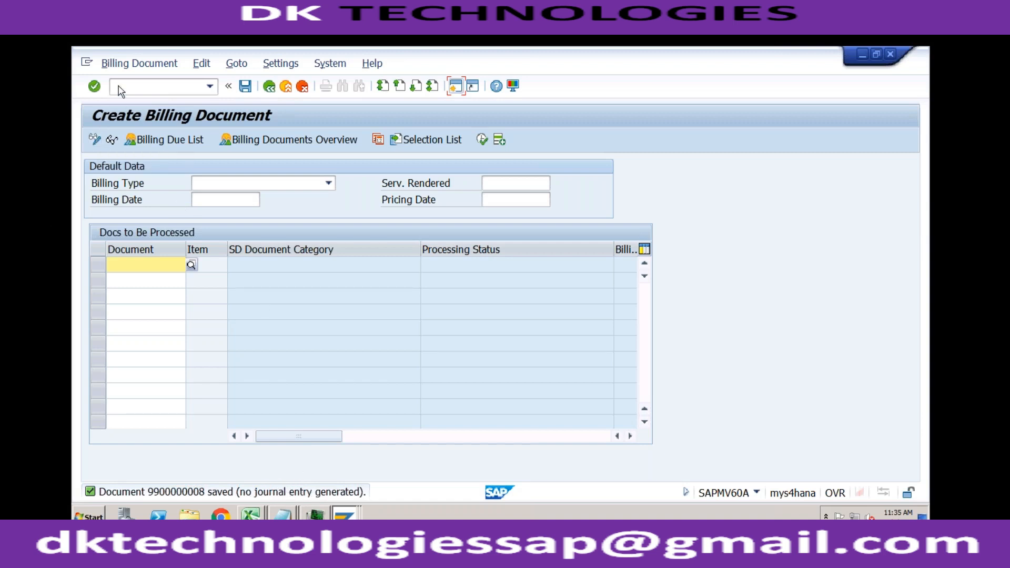
Open the saved billing document in change mode
{"action": "left_click", "coordinate": [128, 68]}
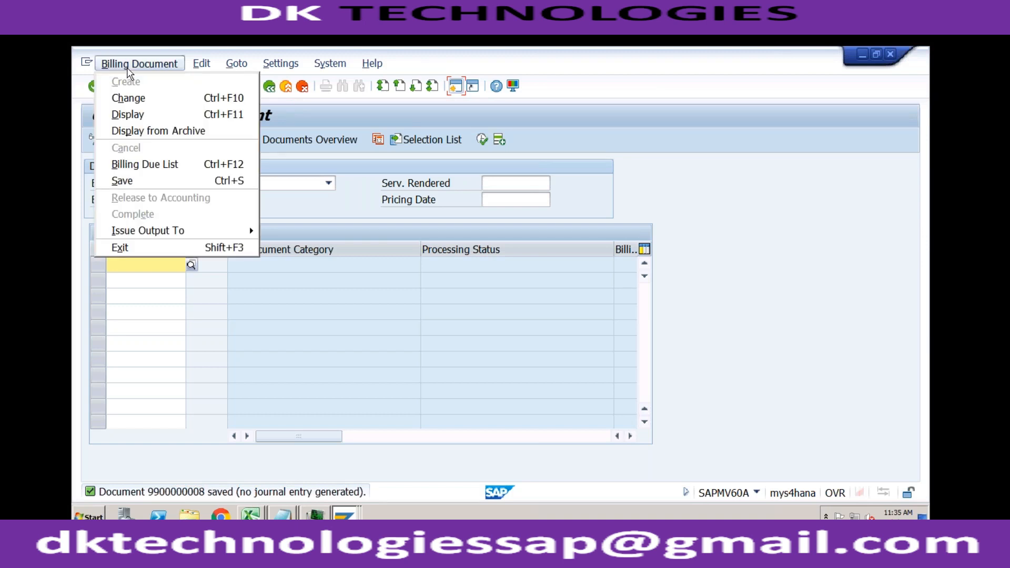
{"action": "left_click", "coordinate": [126, 96]}
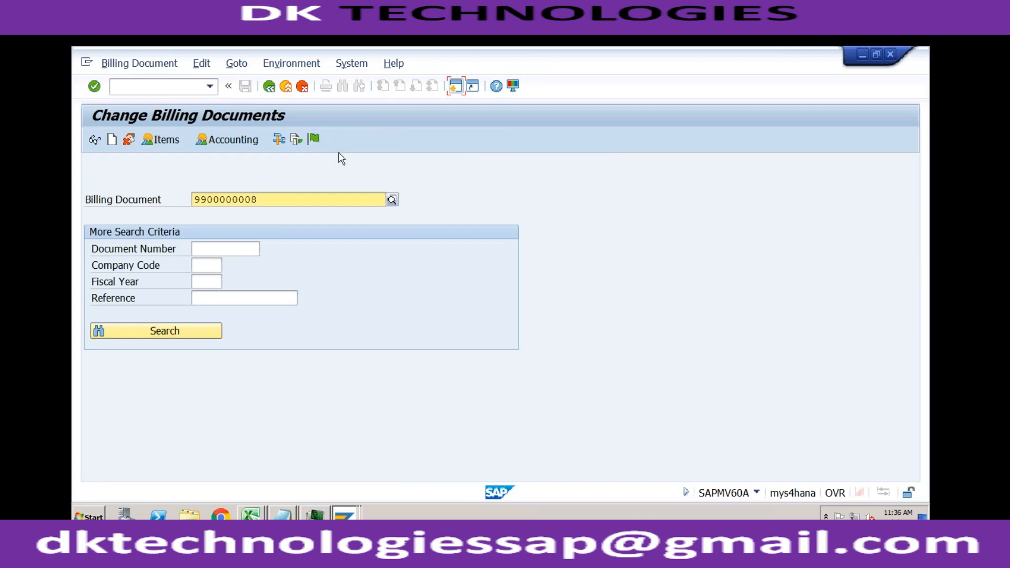
{"action": "key", "text": "Return"}
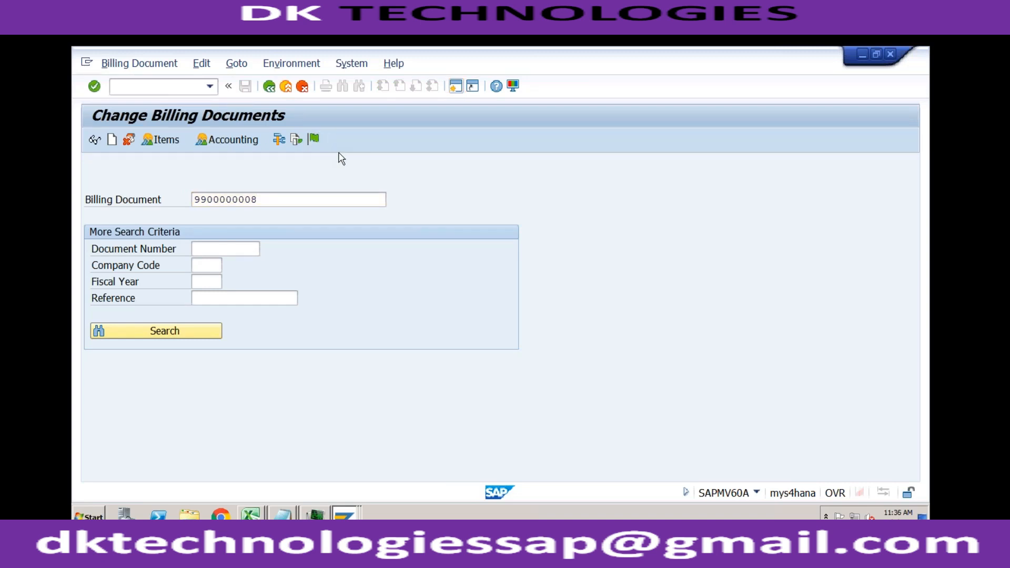
Run the revenue account determination analysis for the invoice and examine the G/L account details of condition type ZPR4
{"action": "left_click", "coordinate": [312, 70]}
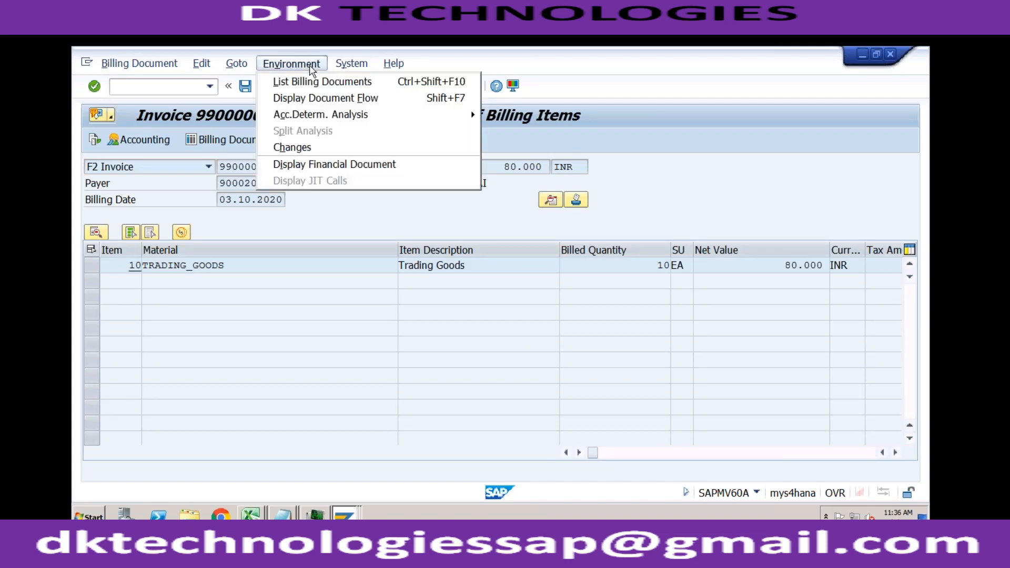
{"action": "mouse_move", "coordinate": [334, 116]}
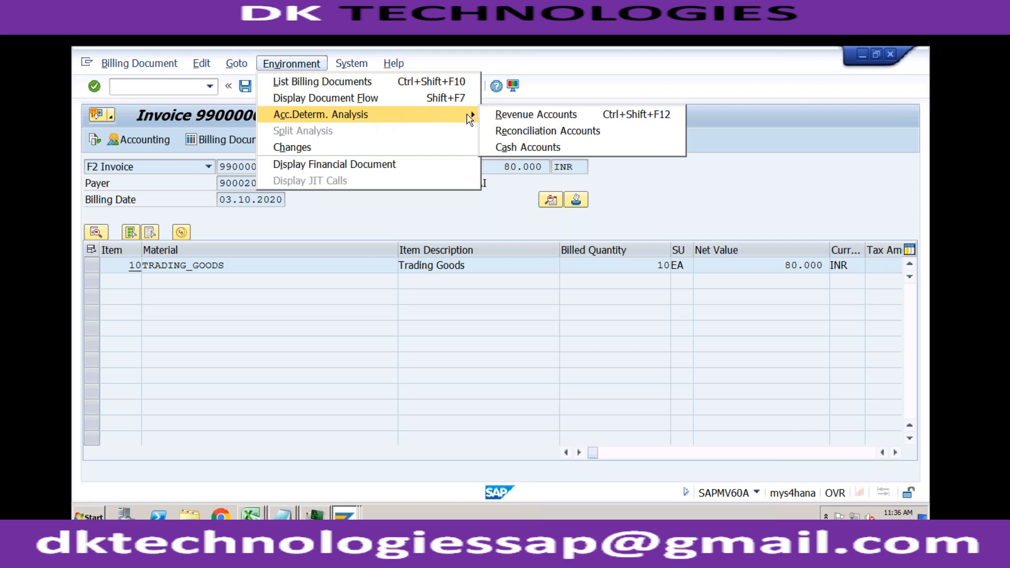
{"action": "left_click", "coordinate": [512, 117]}
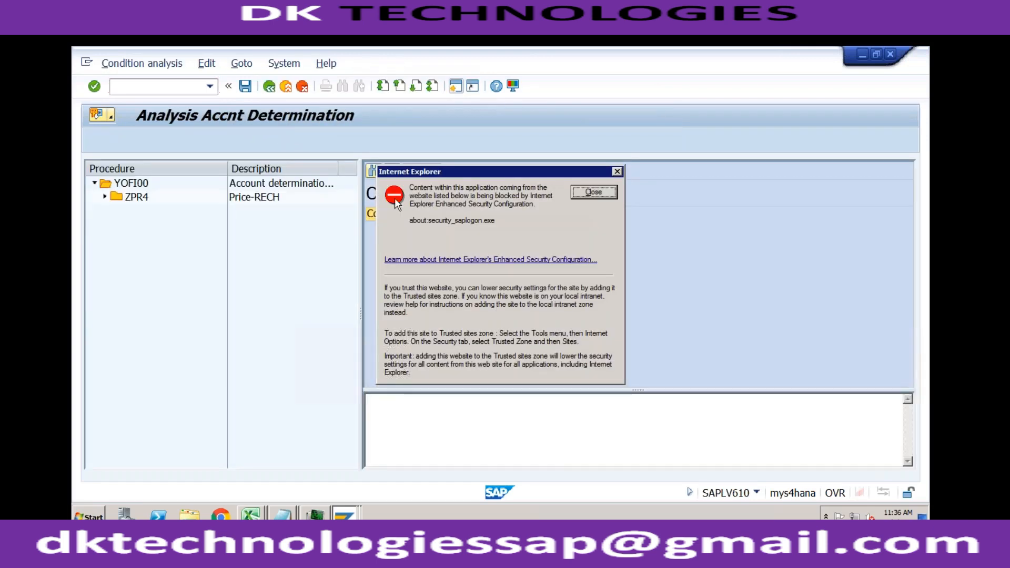
{"action": "left_click", "coordinate": [587, 195]}
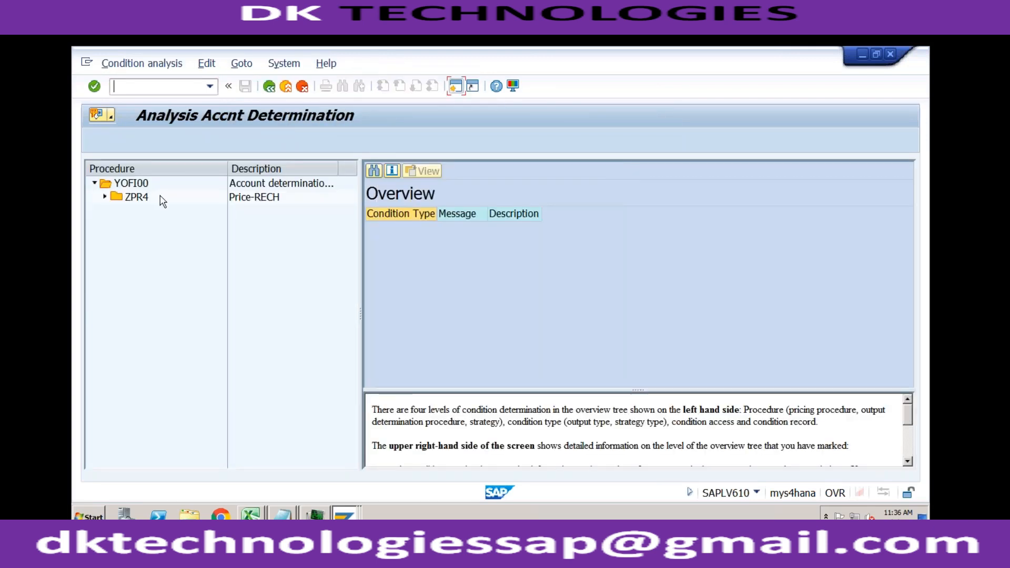
{"action": "left_click", "coordinate": [105, 197]}
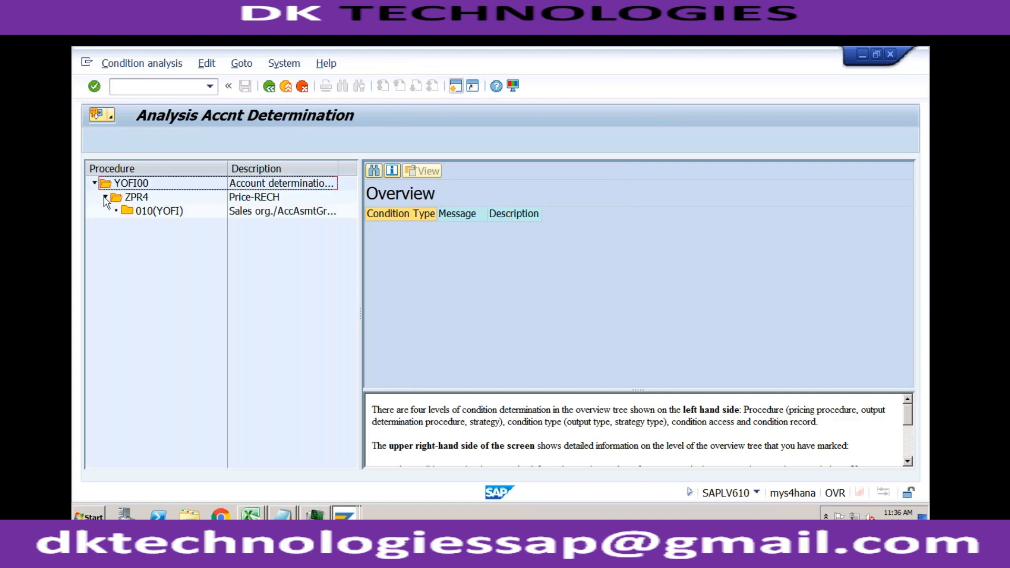
{"action": "left_click", "coordinate": [138, 199]}
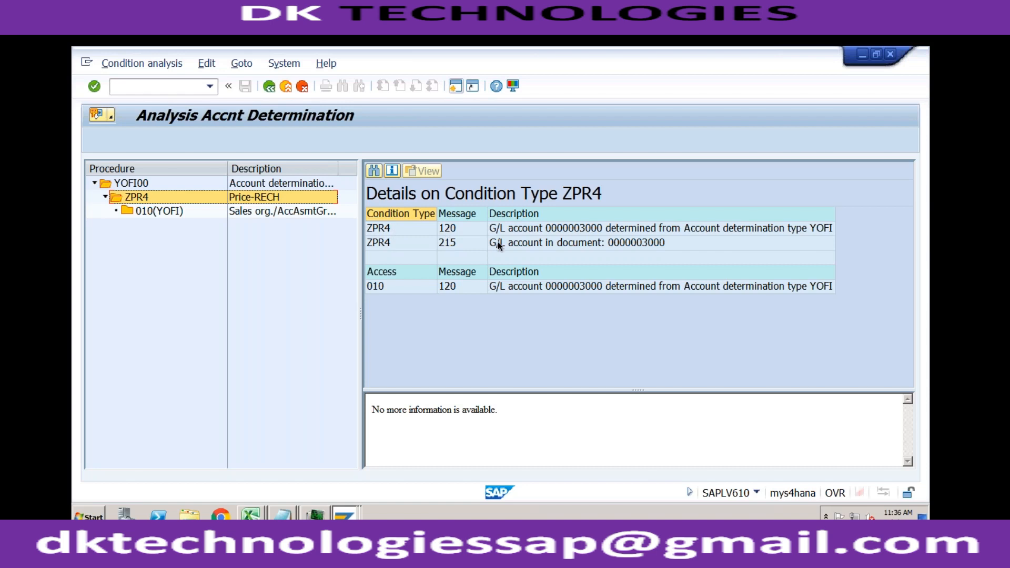
{"action": "left_click", "coordinate": [583, 232]}
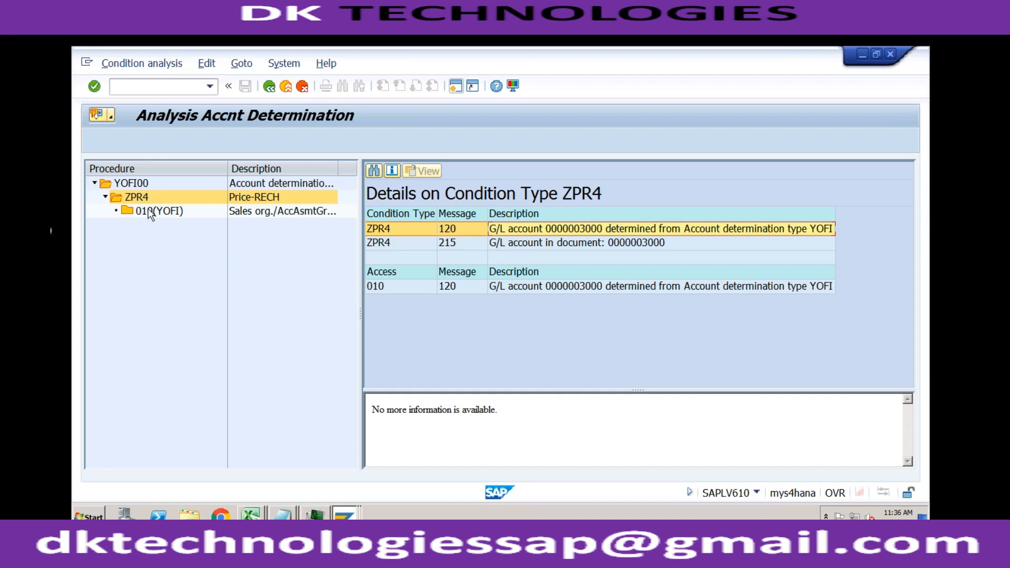
Return to the invoice overview and try to run the cash account determination analysis
{"action": "left_click", "coordinate": [268, 86]}
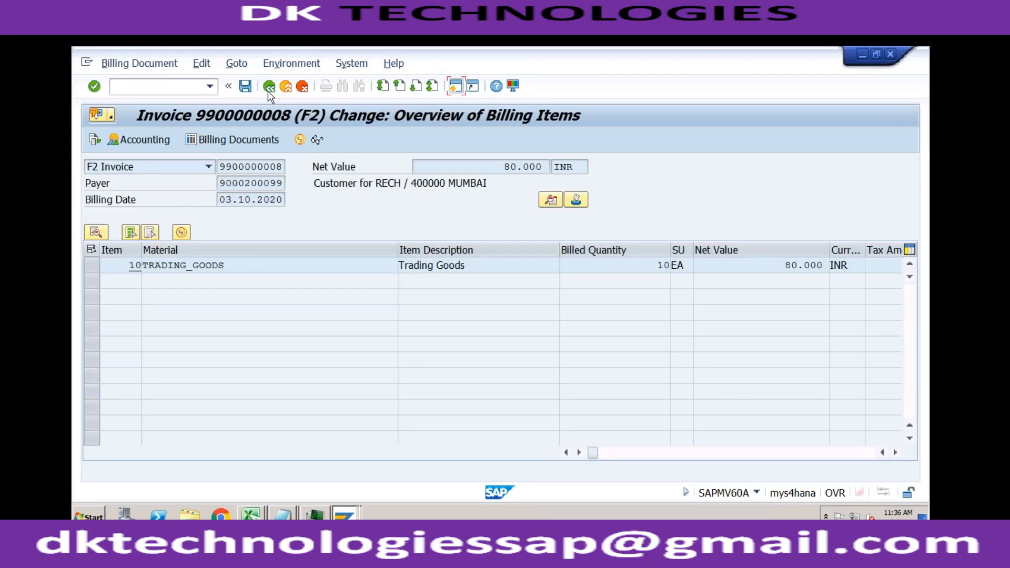
{"action": "left_click", "coordinate": [311, 64]}
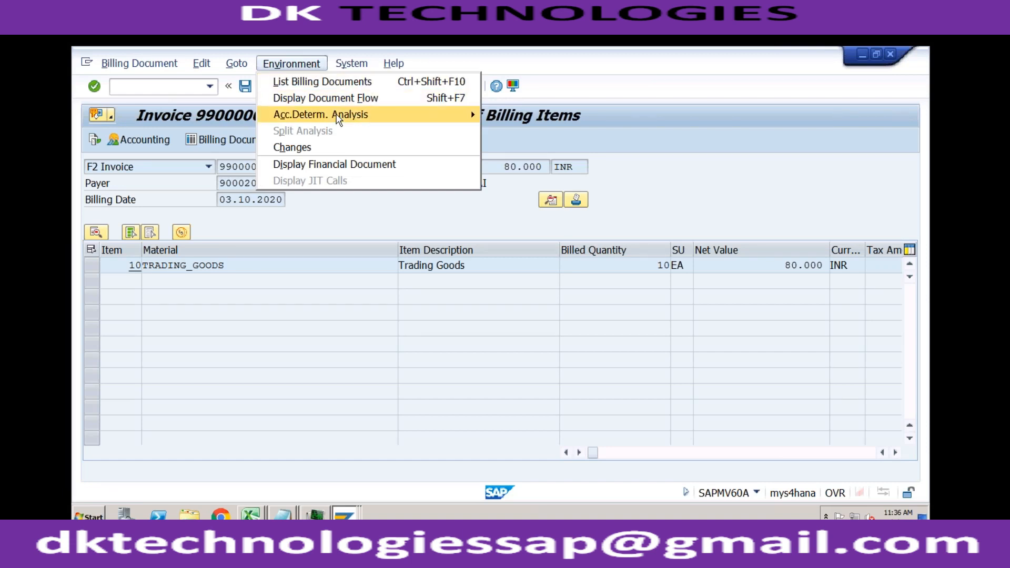
{"action": "mouse_move", "coordinate": [339, 117]}
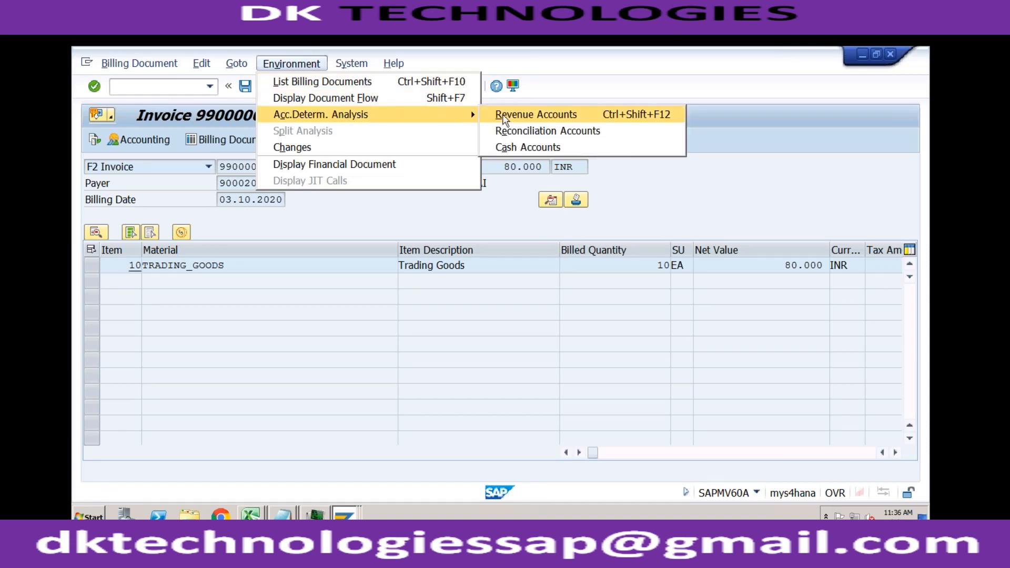
{"action": "left_click", "coordinate": [518, 153]}
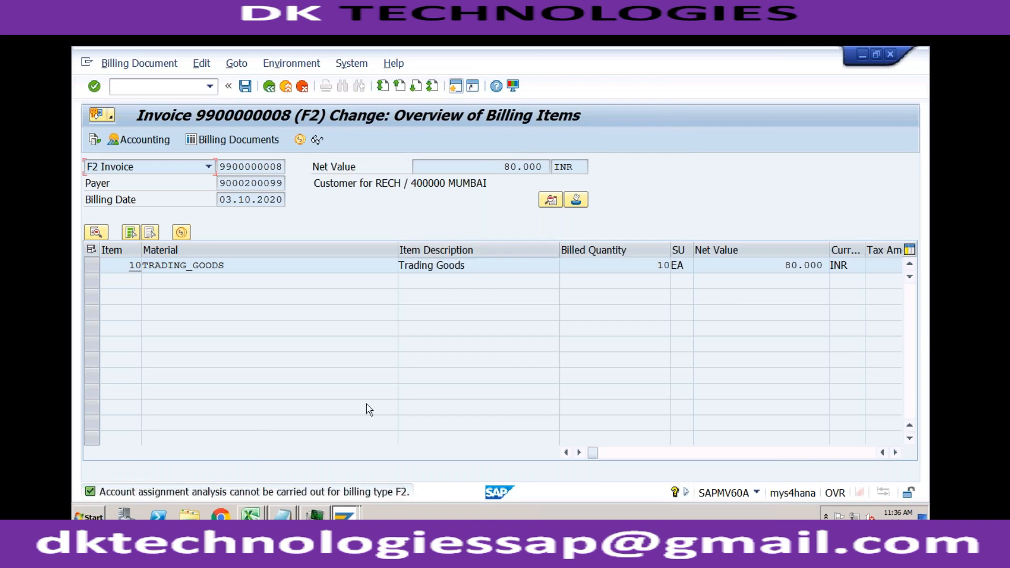
{"action": "left_click", "coordinate": [313, 68]}
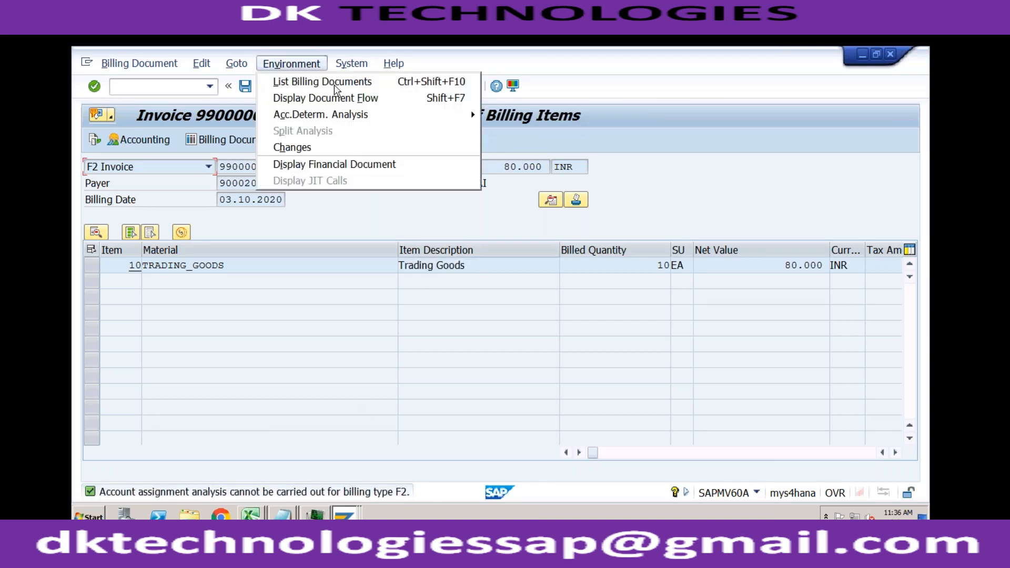
{"action": "mouse_move", "coordinate": [348, 118]}
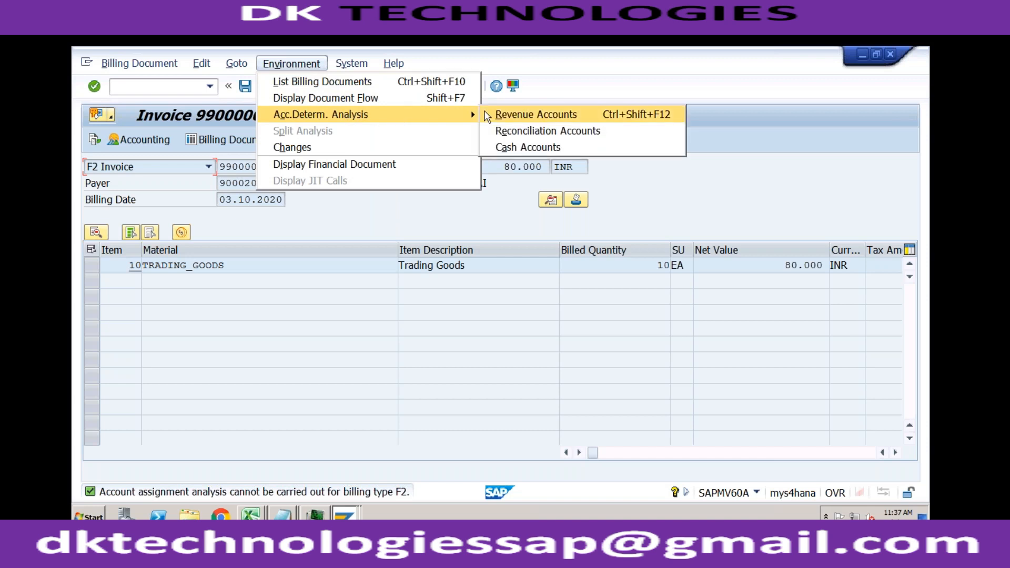
{"action": "left_click", "coordinate": [564, 99]}
Leave the invoice overview and try to release the billing document to accounting from the initial Change Billing Documents screen
{"action": "left_click", "coordinate": [160, 90]}
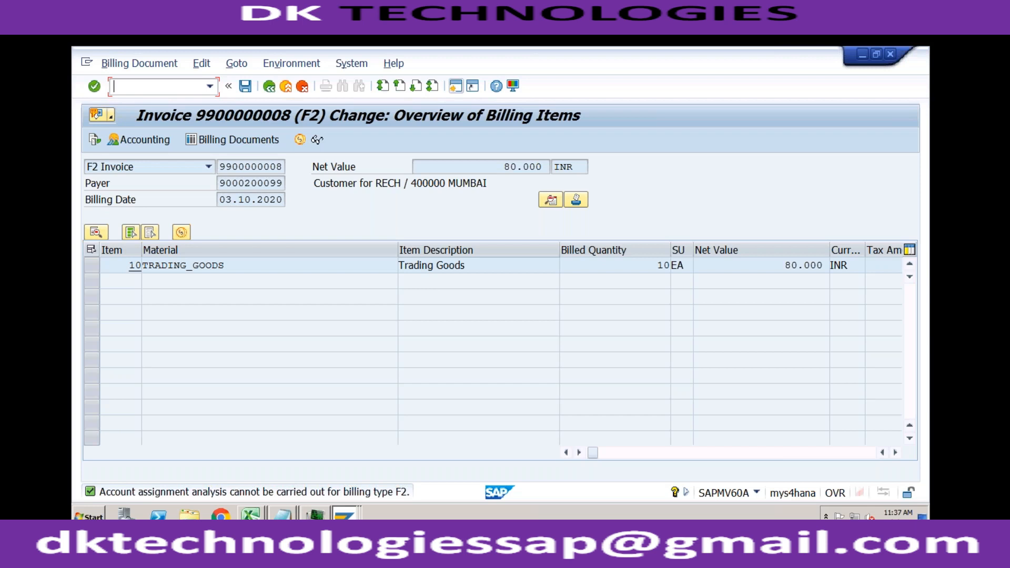
{"action": "type", "text": "/n"}
{"action": "key", "text": "Return"}
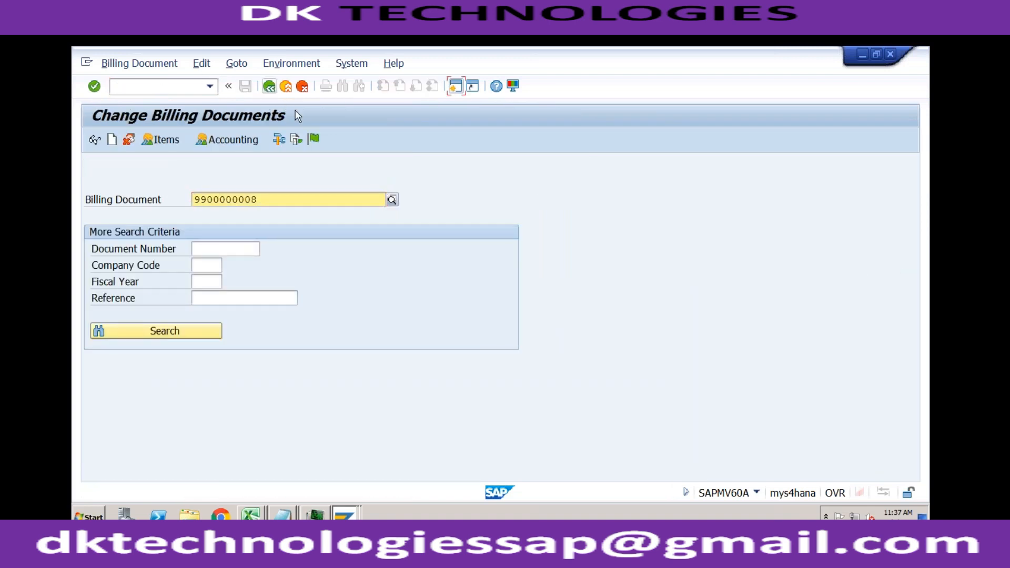
{"action": "left_click", "coordinate": [314, 140]}
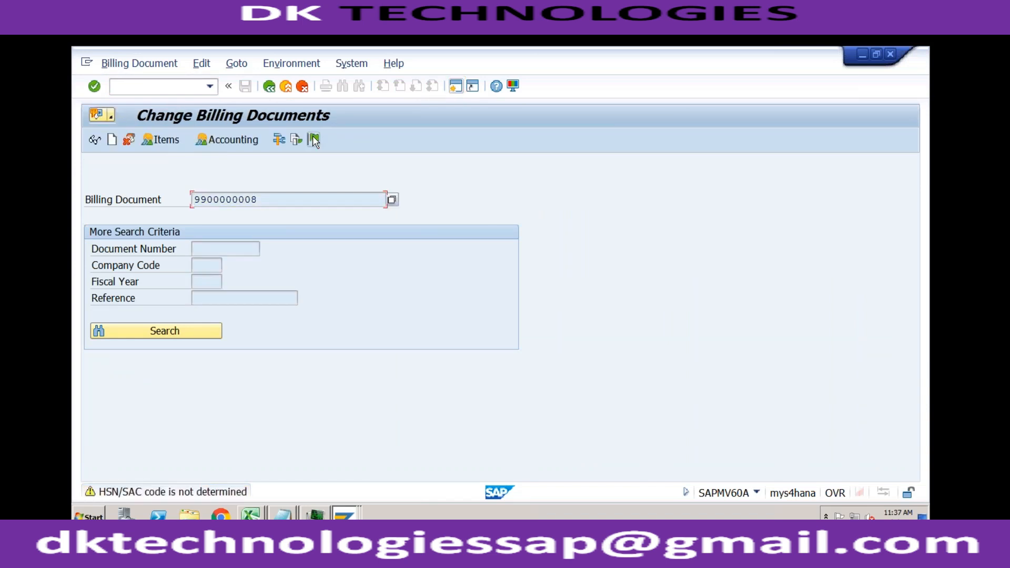
{"action": "key", "text": "Return"}
{"action": "key", "text": "Return"}
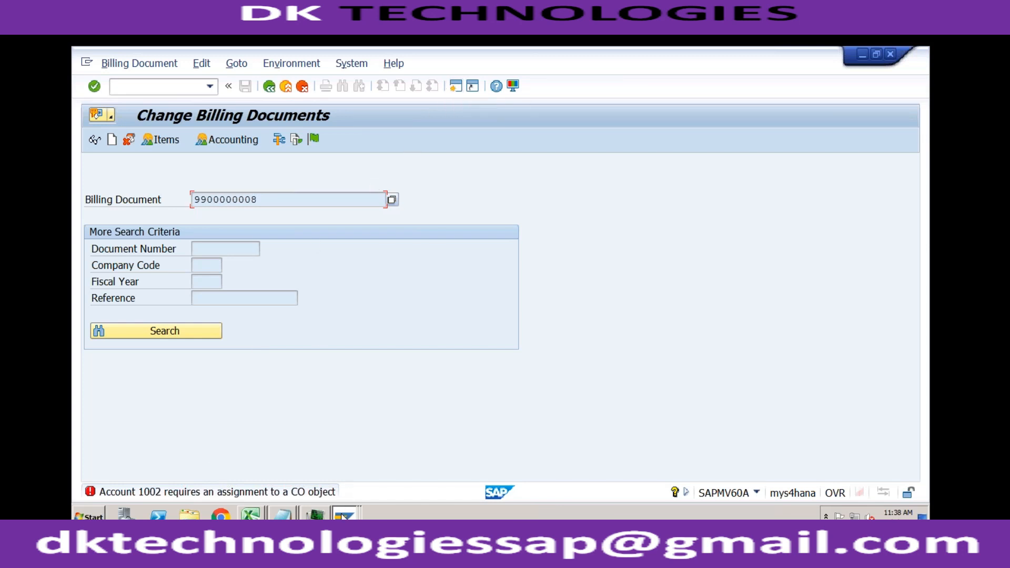
Switch to the standard order session, start transaction FS00 and list the Liabilities accounts of company code RECH
{"action": "mouse_move", "coordinate": [343, 517]}
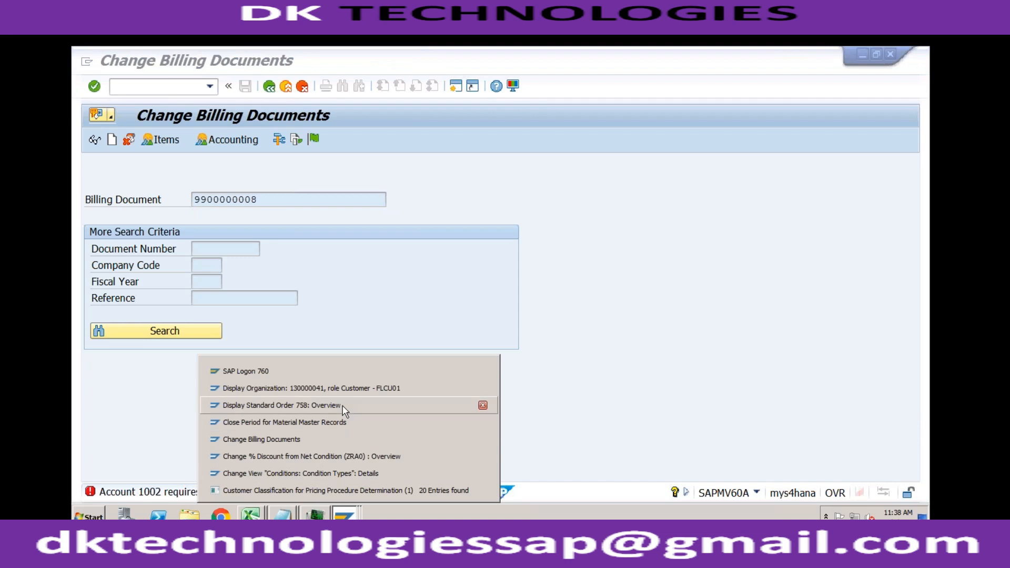
{"action": "left_click", "coordinate": [316, 403]}
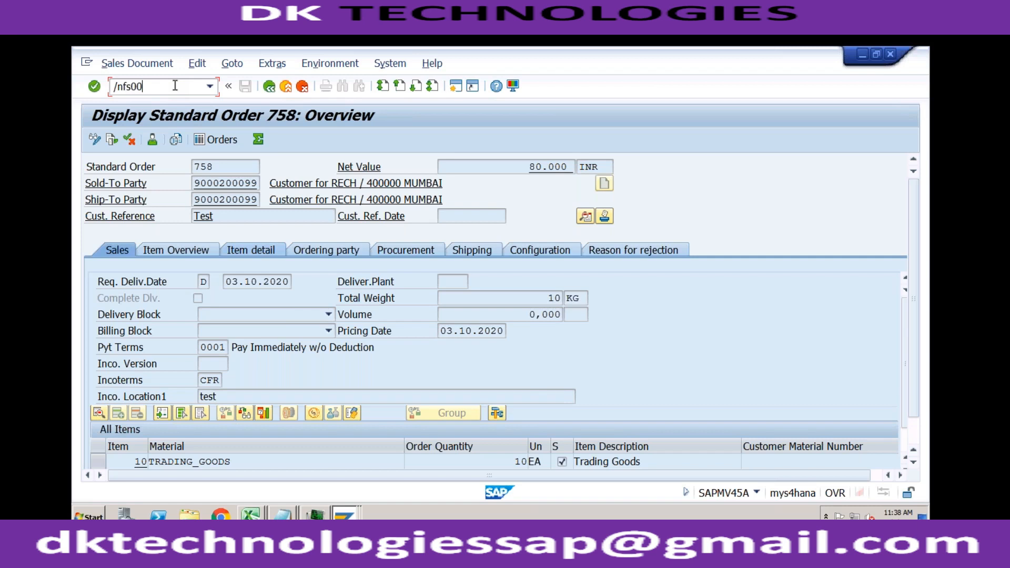
{"action": "key", "text": "Return"}
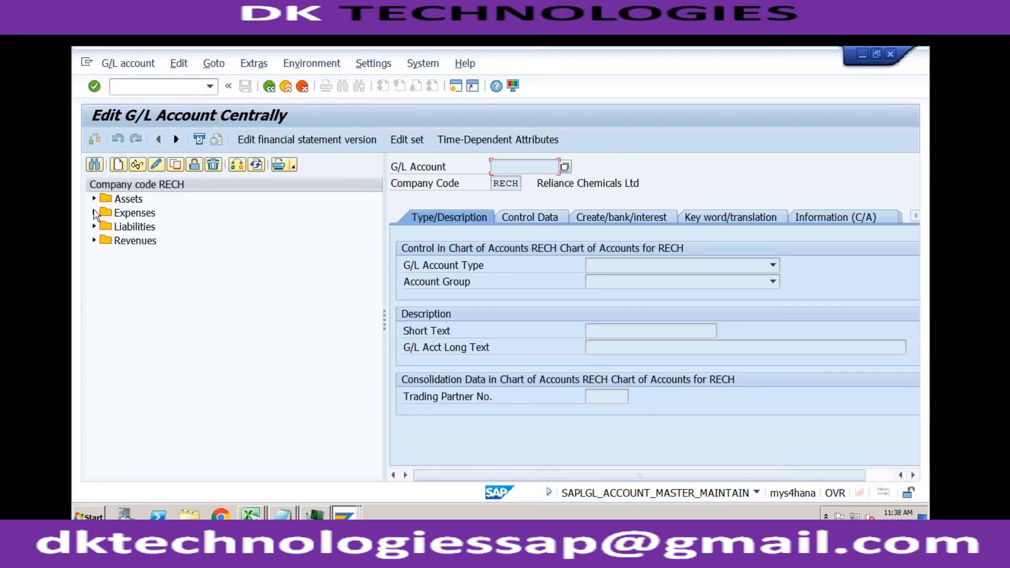
{"action": "left_click", "coordinate": [92, 200]}
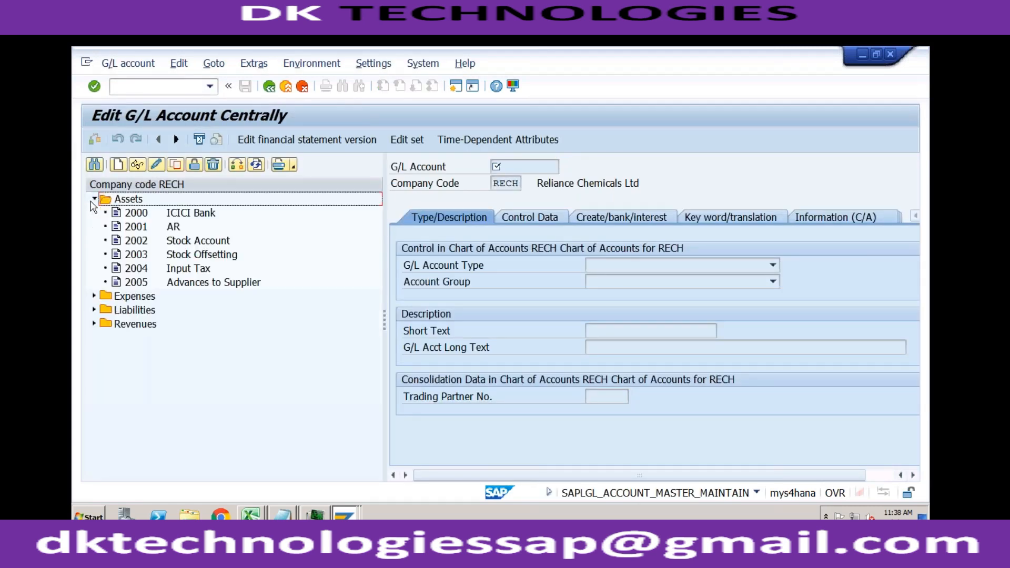
{"action": "left_click", "coordinate": [94, 199]}
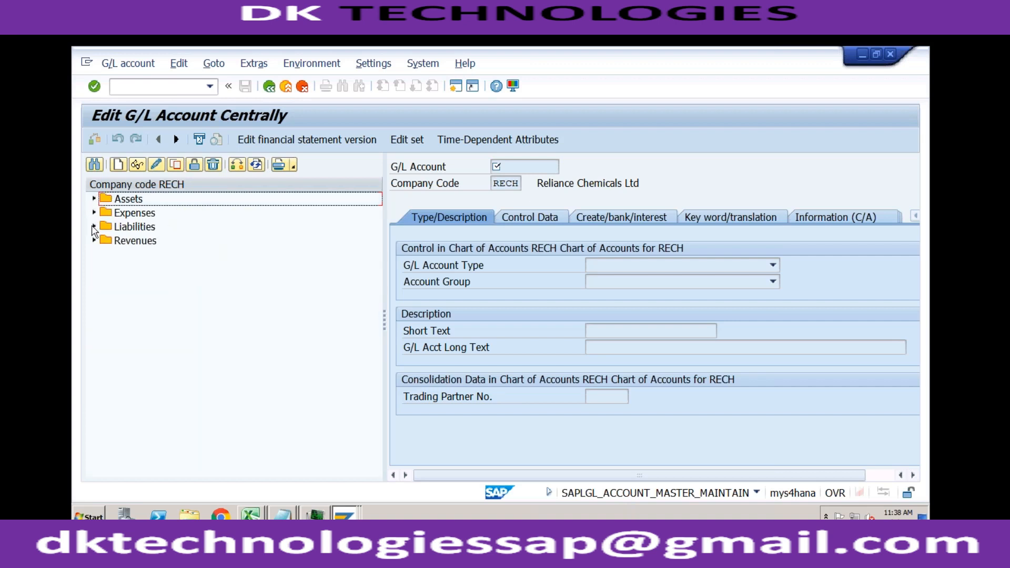
{"action": "left_click", "coordinate": [94, 226]}
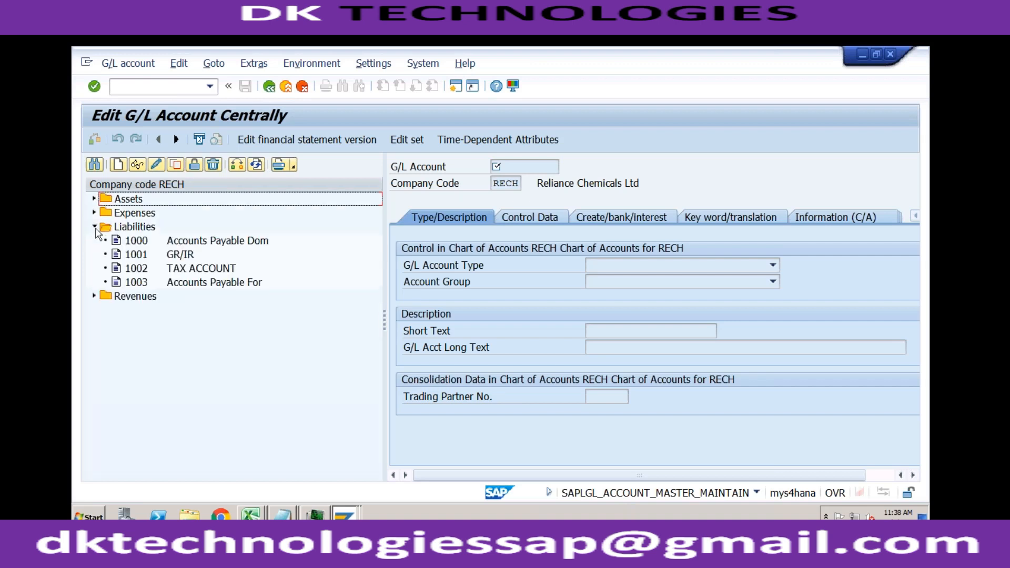
Change the G/L account type of 1002 TAX ACCOUNT to Balance Sheet Account and save it despite the warnings
{"action": "double_click", "coordinate": [137, 269]}
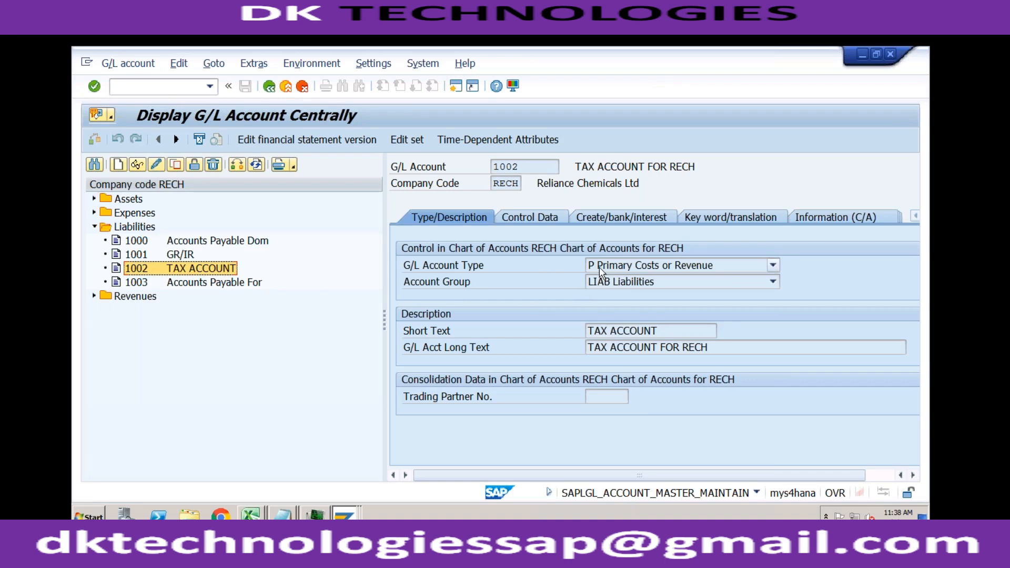
{"action": "left_click", "coordinate": [156, 165]}
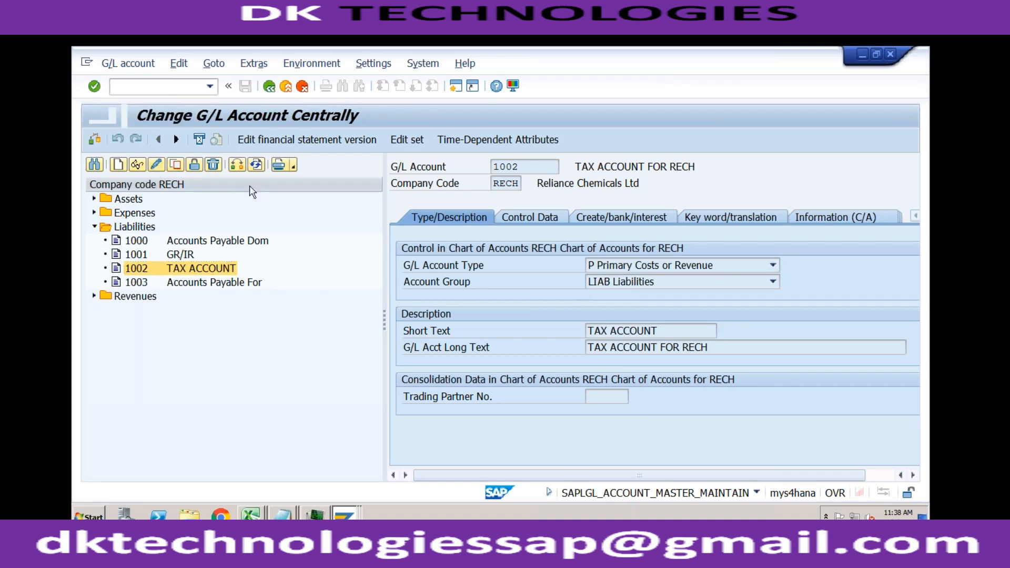
{"action": "left_click", "coordinate": [605, 266]}
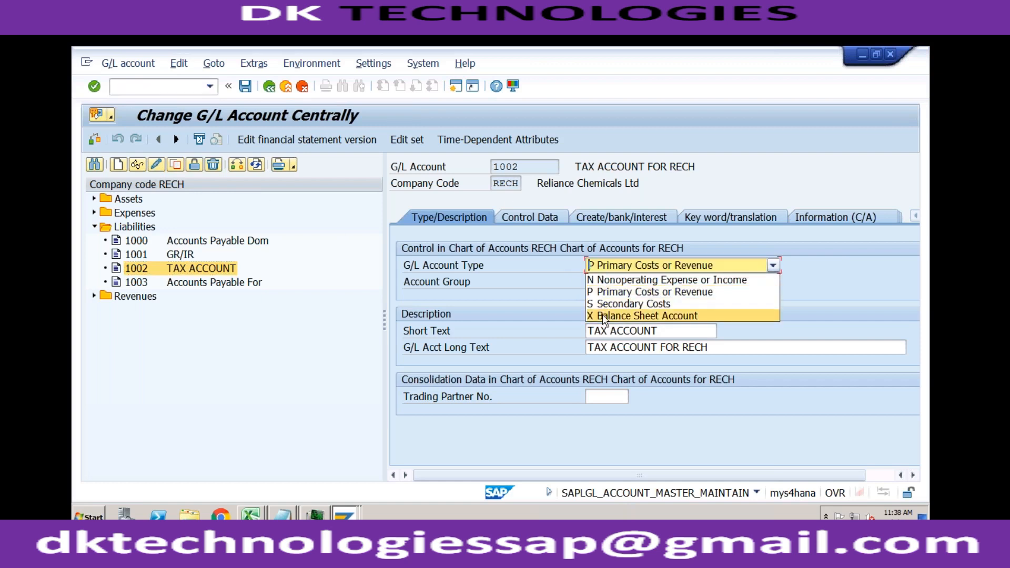
{"action": "left_click", "coordinate": [601, 315]}
{"action": "left_click", "coordinate": [244, 87]}
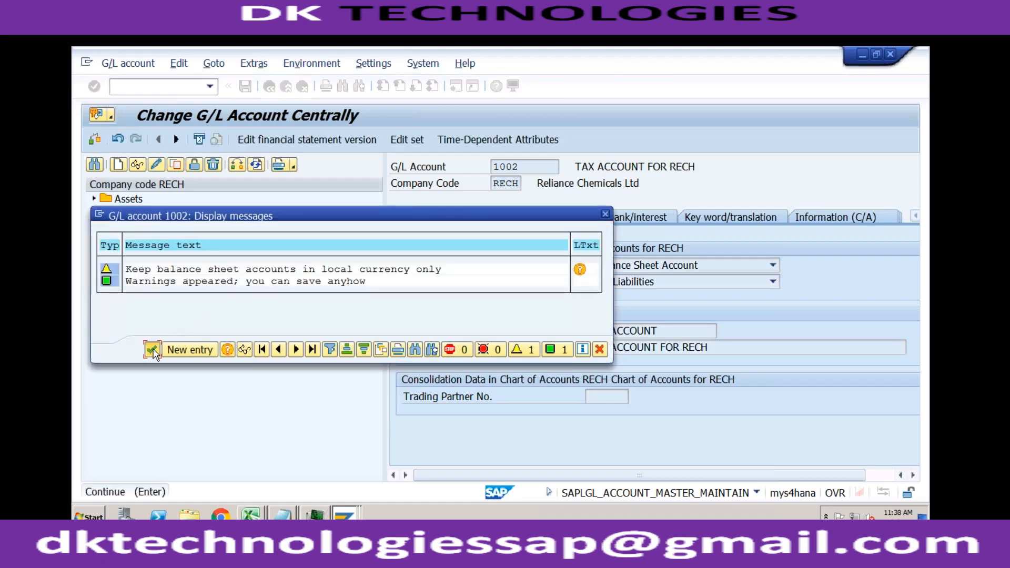
{"action": "left_click", "coordinate": [153, 351]}
Switch to the Change Billing Documents session and try to release the invoice to accounting again
{"action": "left_click", "coordinate": [345, 515]}
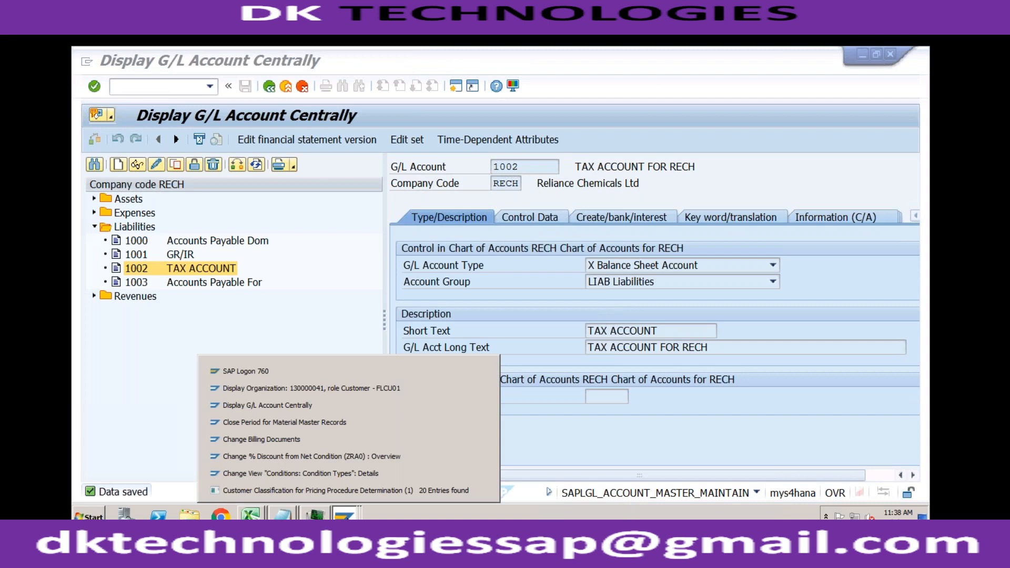
{"action": "left_click", "coordinate": [313, 439]}
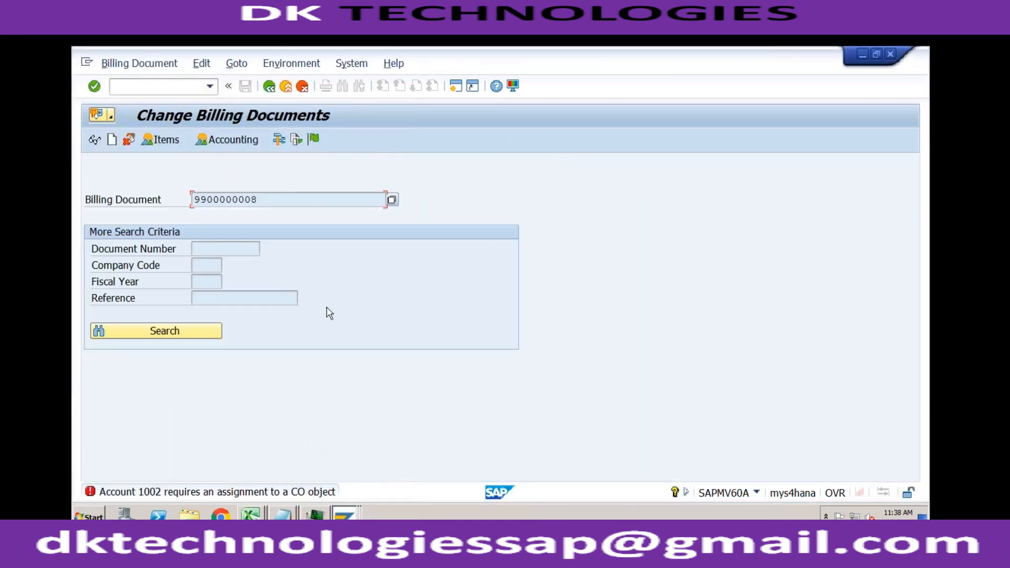
{"action": "left_click", "coordinate": [313, 139]}
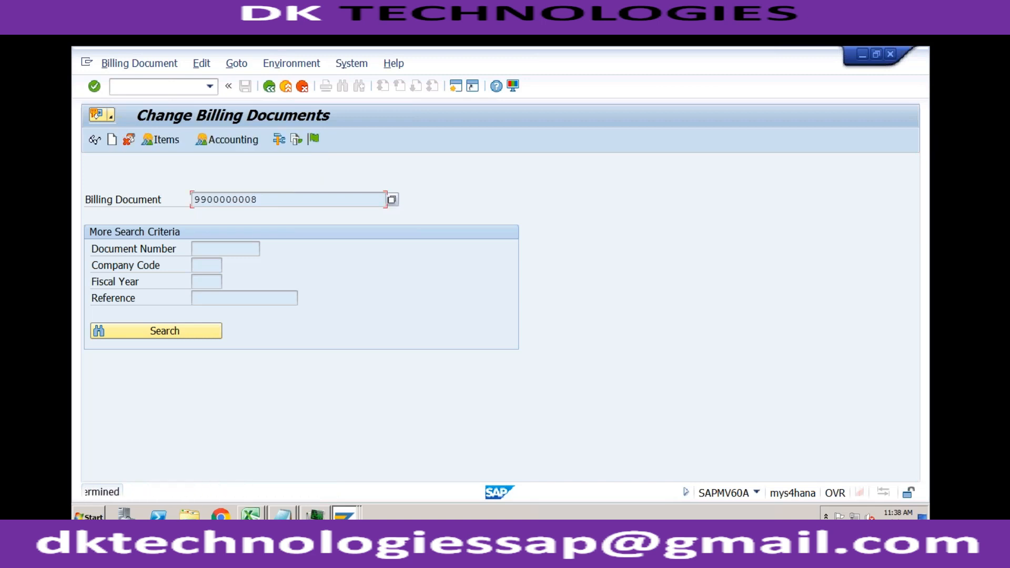
Restart transaction VF02 and release the billing document to accounting
{"action": "left_click", "coordinate": [180, 87]}
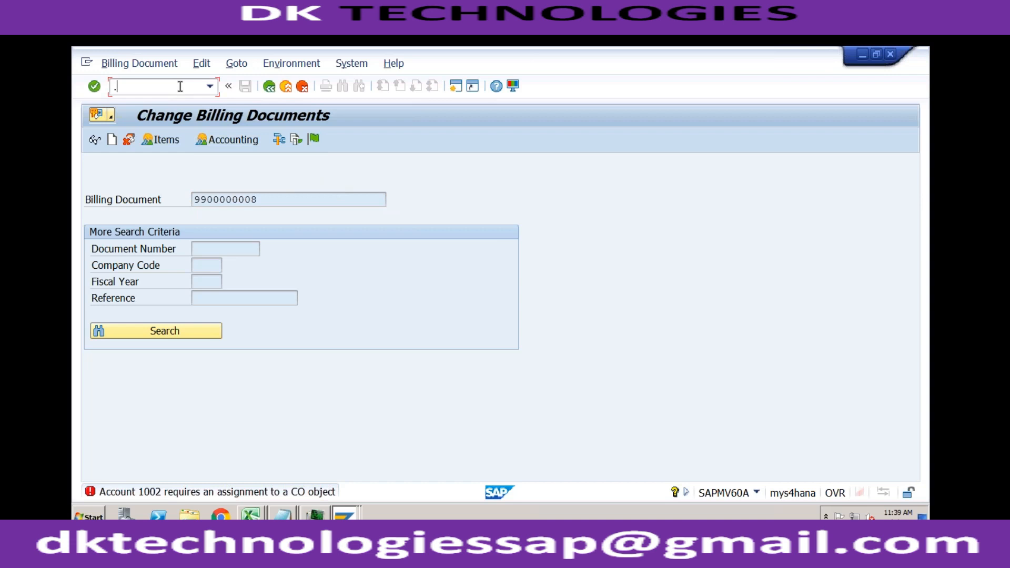
{"action": "type", "text": "/nvf02"}
{"action": "key", "text": "Return"}
{"action": "left_click", "coordinate": [314, 139]}
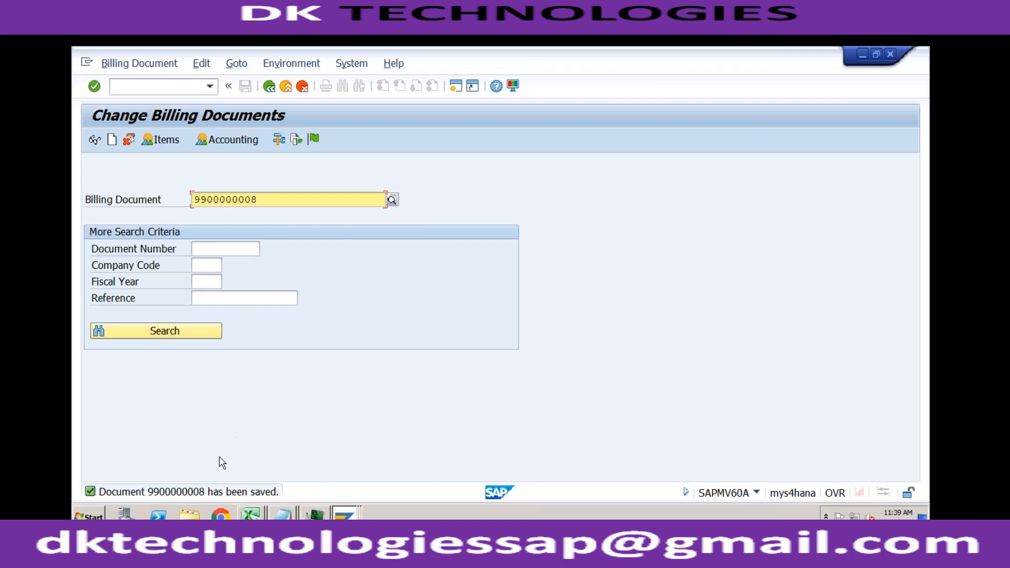
Open the invoice's accounting document and examine the amounts of its customer, revenue and tax account lines
{"action": "left_click", "coordinate": [241, 145]}
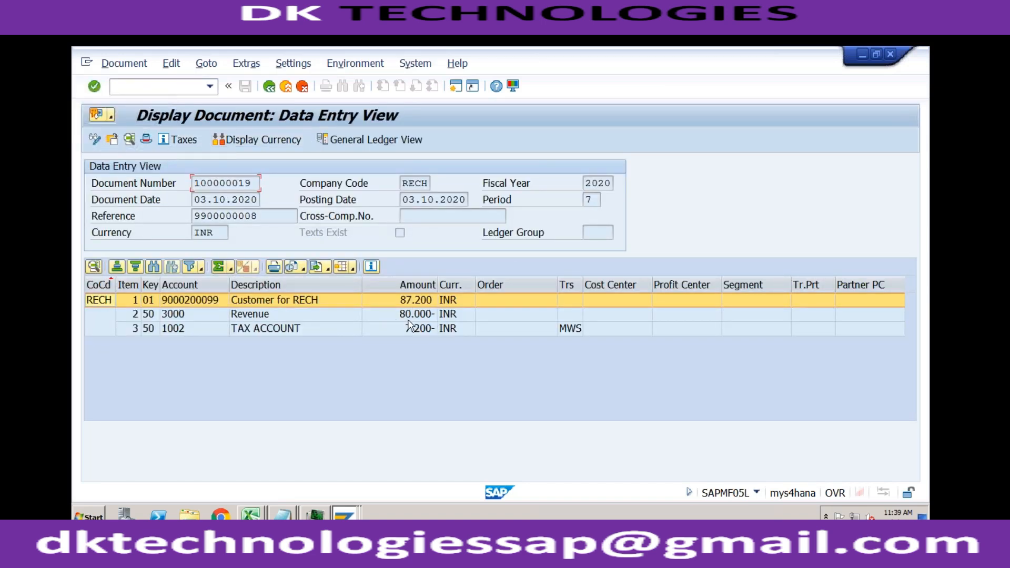
{"action": "left_click", "coordinate": [408, 319]}
{"action": "left_click", "coordinate": [416, 301]}
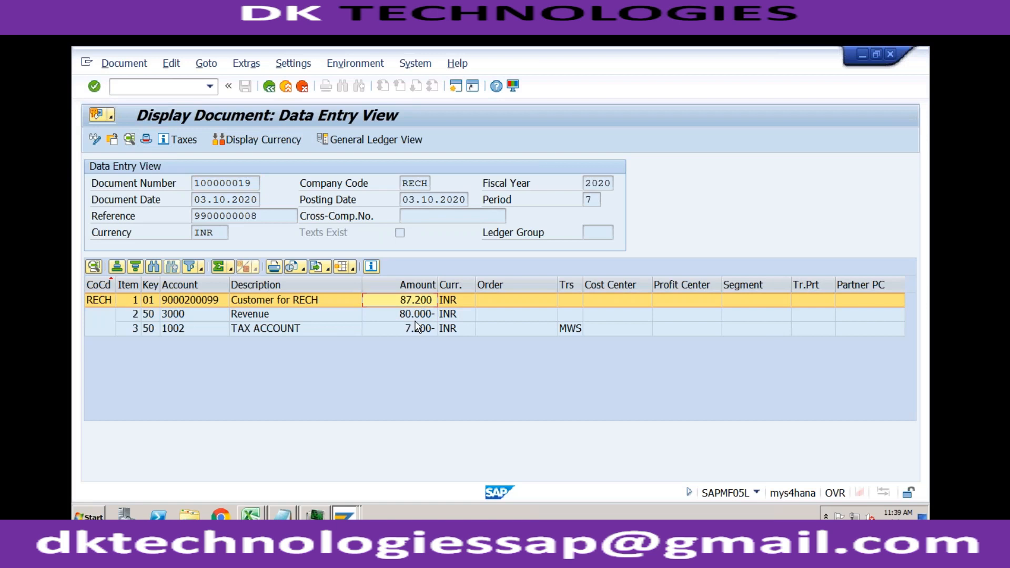
{"action": "left_click", "coordinate": [415, 330]}
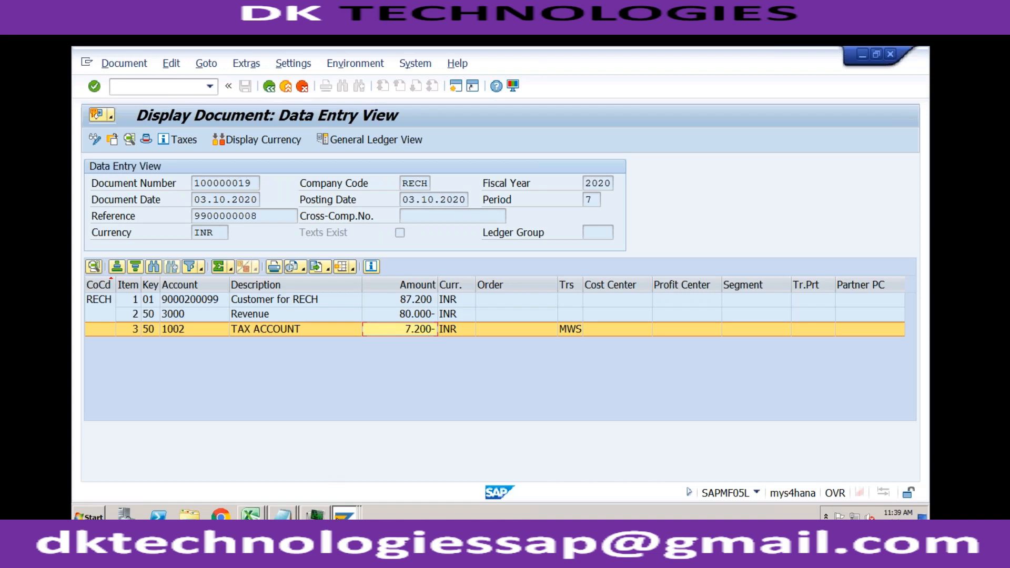
{"action": "left_click", "coordinate": [345, 513]}
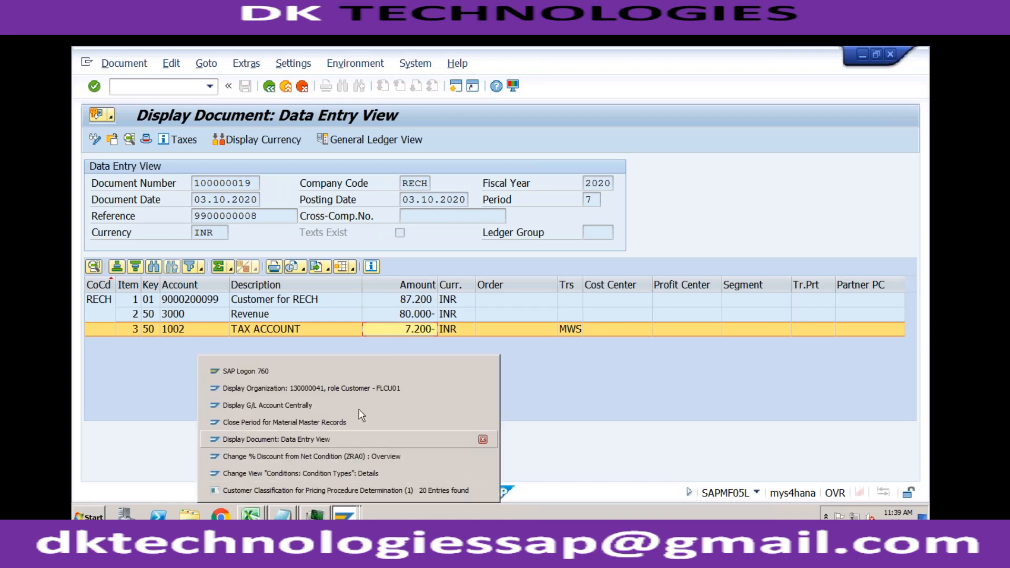
{"action": "left_click", "coordinate": [177, 316]}
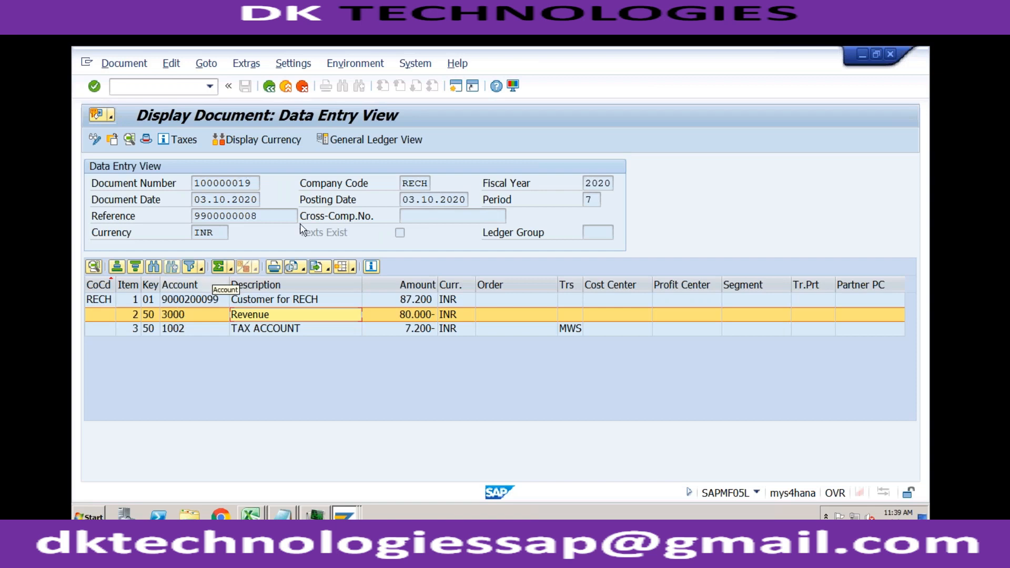
Look through the other open sessions for the one with the pricing customizing
{"action": "left_click", "coordinate": [345, 514]}
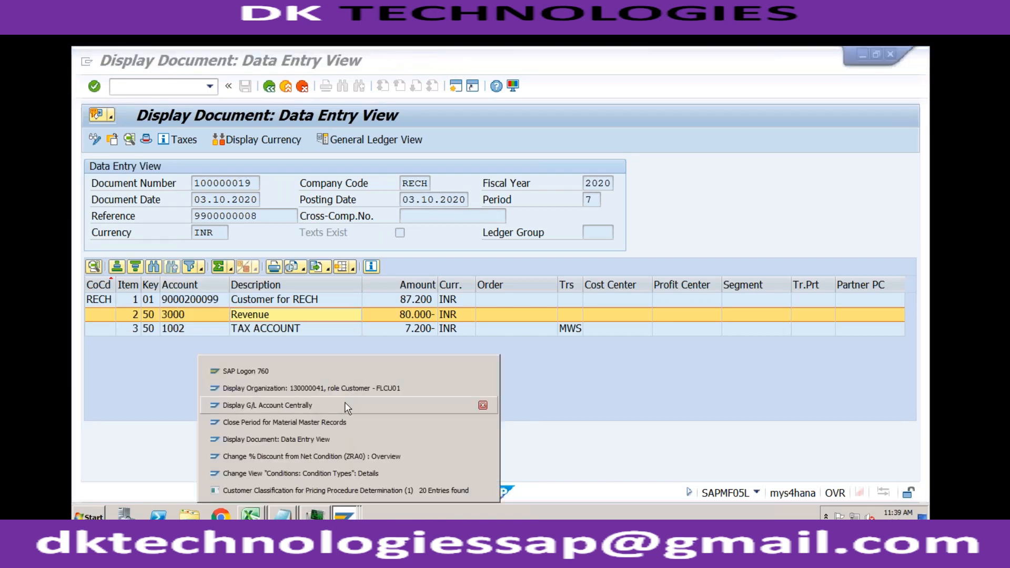
{"action": "left_click", "coordinate": [345, 404]}
{"action": "left_click", "coordinate": [188, 87]}
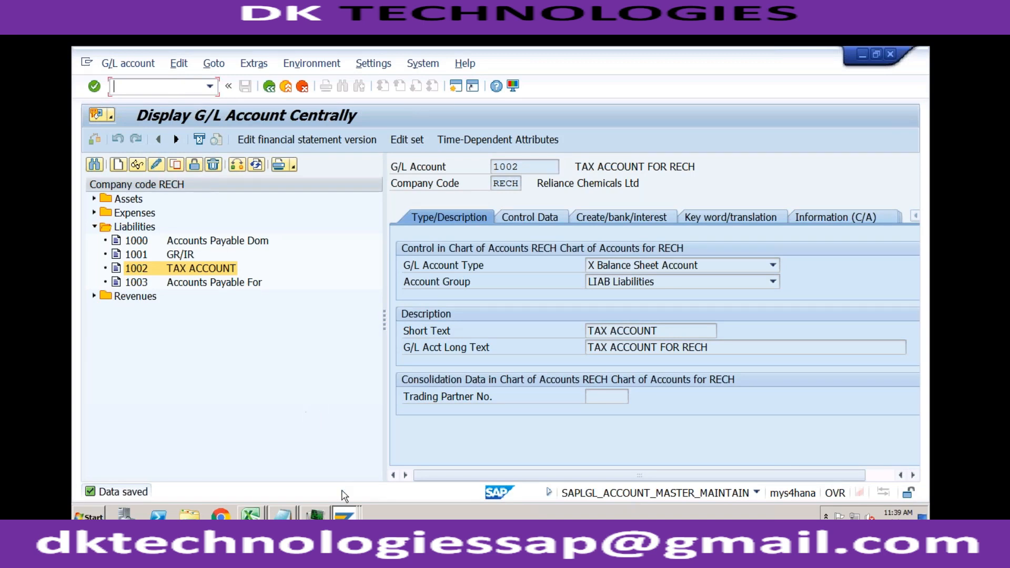
{"action": "left_click", "coordinate": [340, 509]}
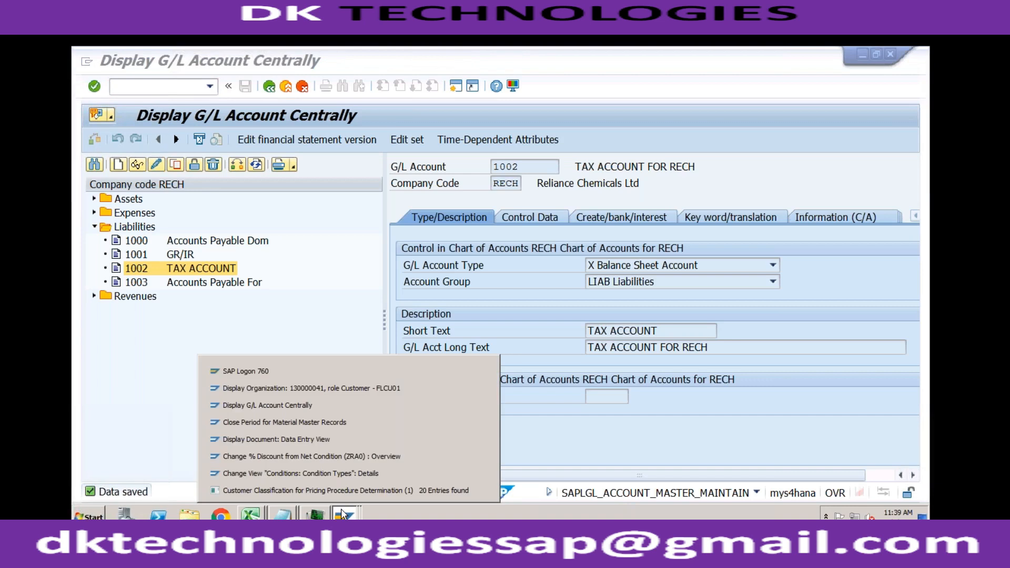
{"action": "left_click", "coordinate": [350, 475]}
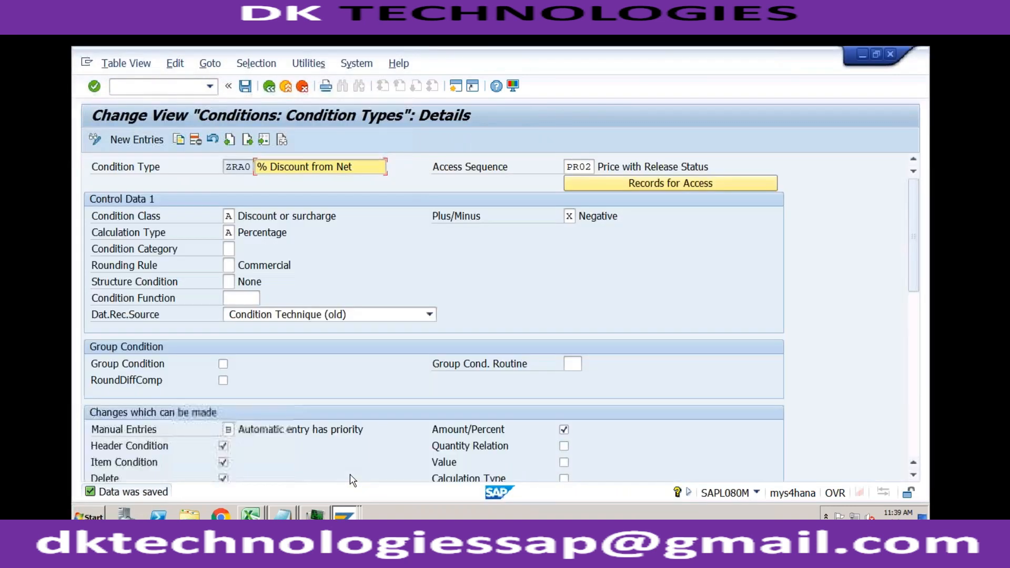
{"action": "left_click", "coordinate": [345, 511]}
{"action": "left_click", "coordinate": [346, 489]}
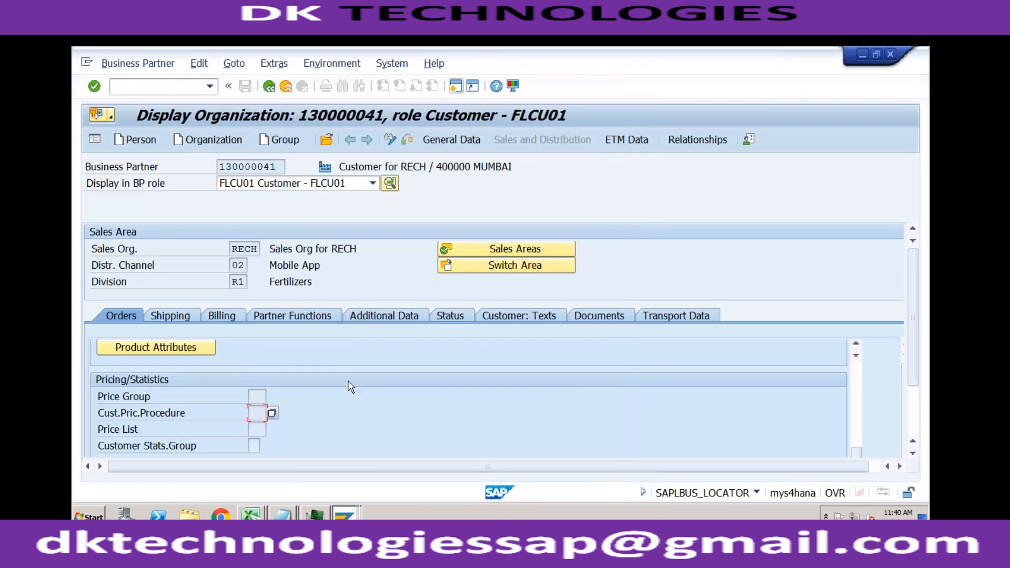
{"action": "left_click", "coordinate": [345, 513]}
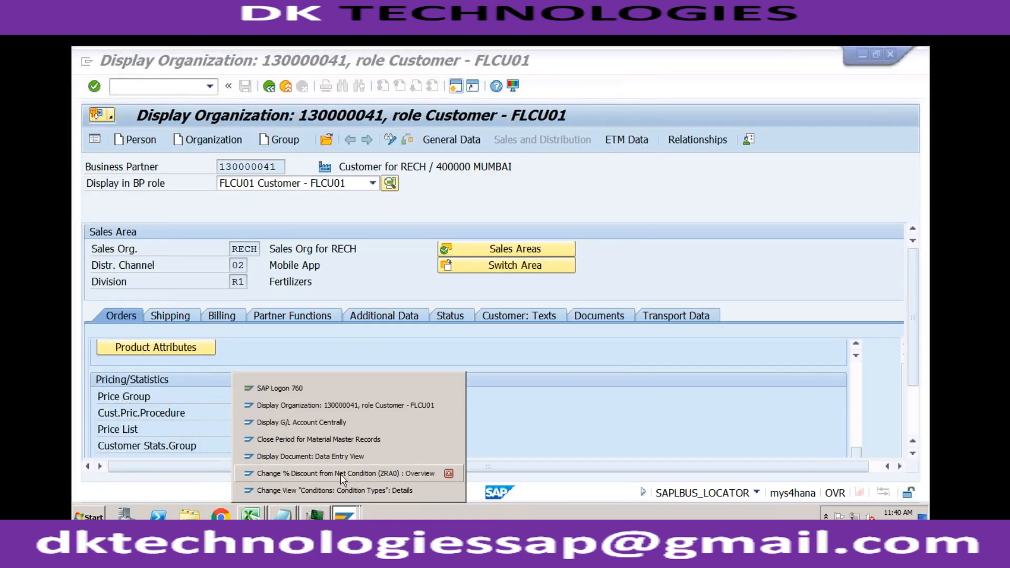
{"action": "left_click", "coordinate": [340, 475]}
Return to the condition types session, leave it for the IMG and open the Set Pricing Procedures activity
{"action": "left_click", "coordinate": [345, 512]}
{"action": "left_click", "coordinate": [342, 487]}
{"action": "left_click", "coordinate": [289, 90]}
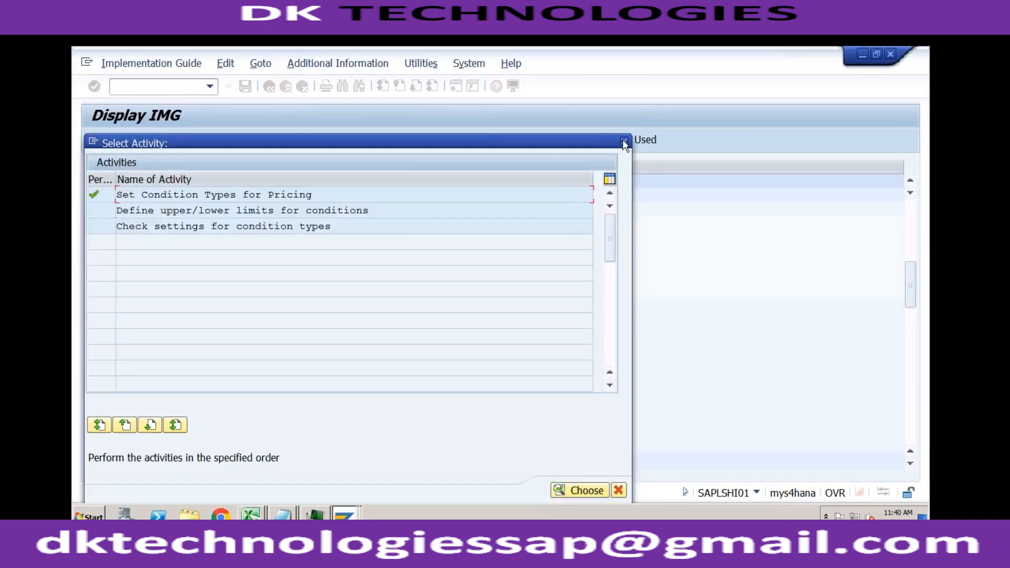
{"action": "left_click", "coordinate": [624, 141]}
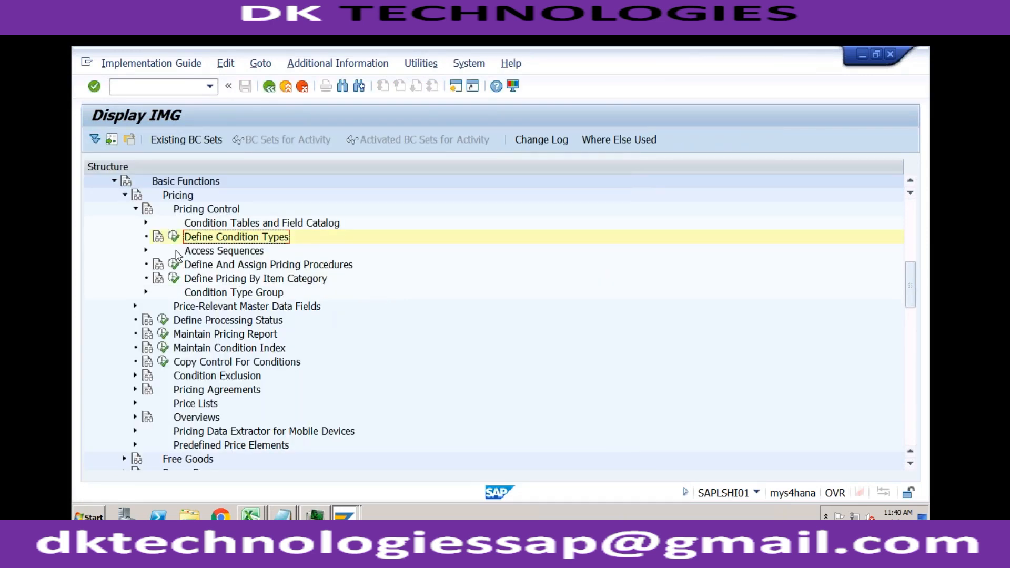
{"action": "left_click", "coordinate": [173, 265]}
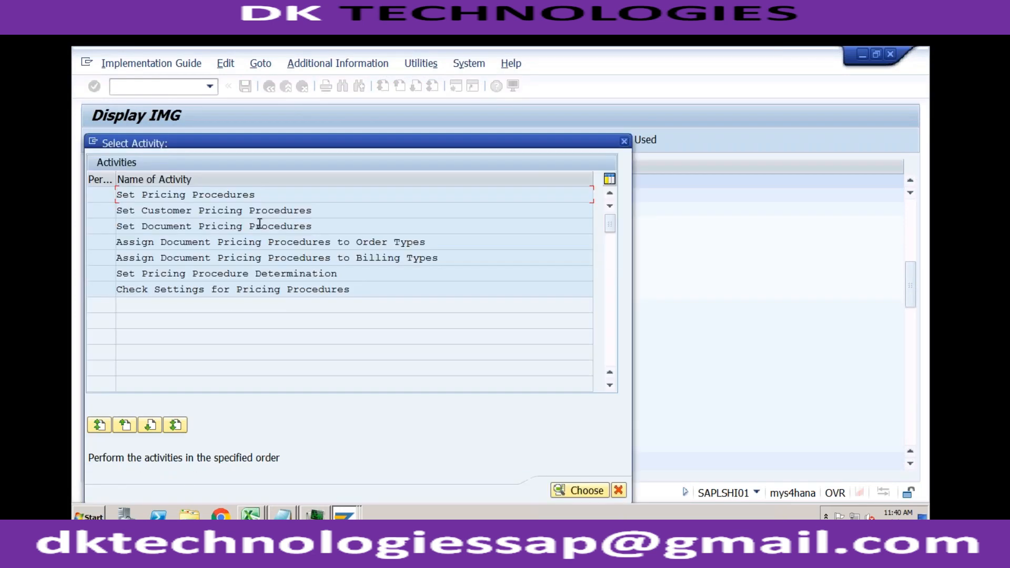
{"action": "double_click", "coordinate": [238, 195]}
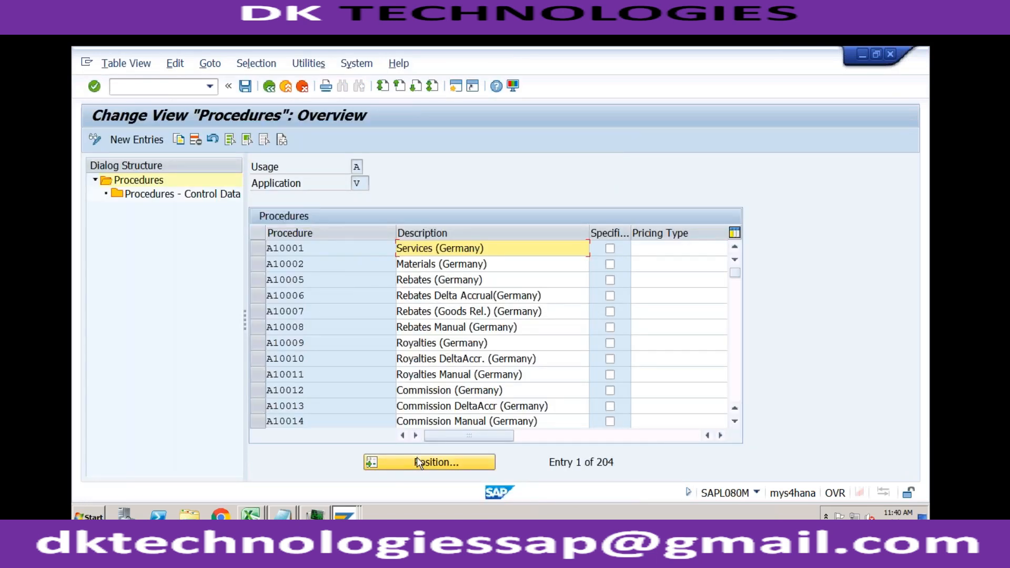
Position the procedures list on ZVAA03 and open the control data of that pricing procedure
{"action": "left_click", "coordinate": [417, 457]}
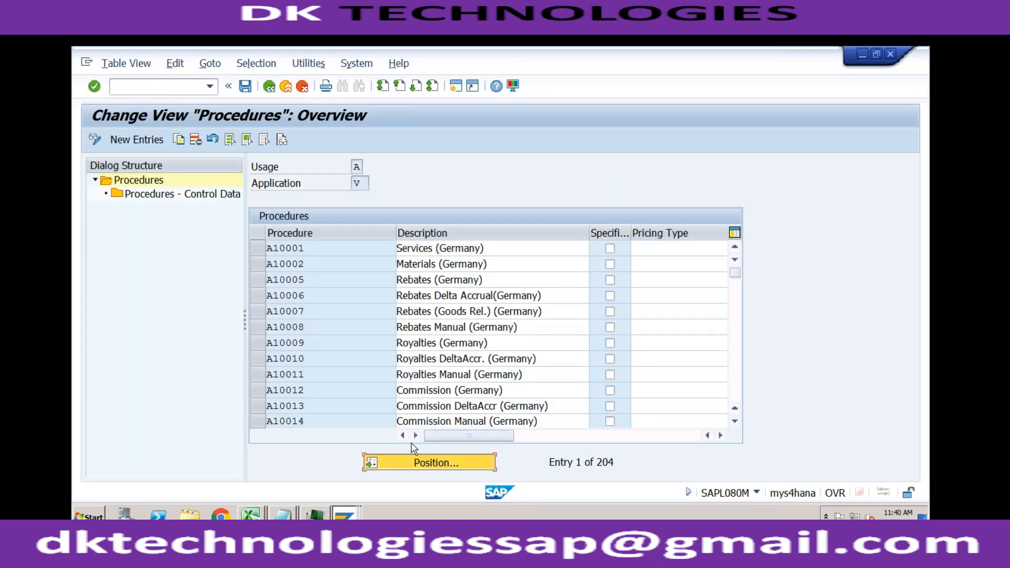
{"action": "type", "text": "z"}
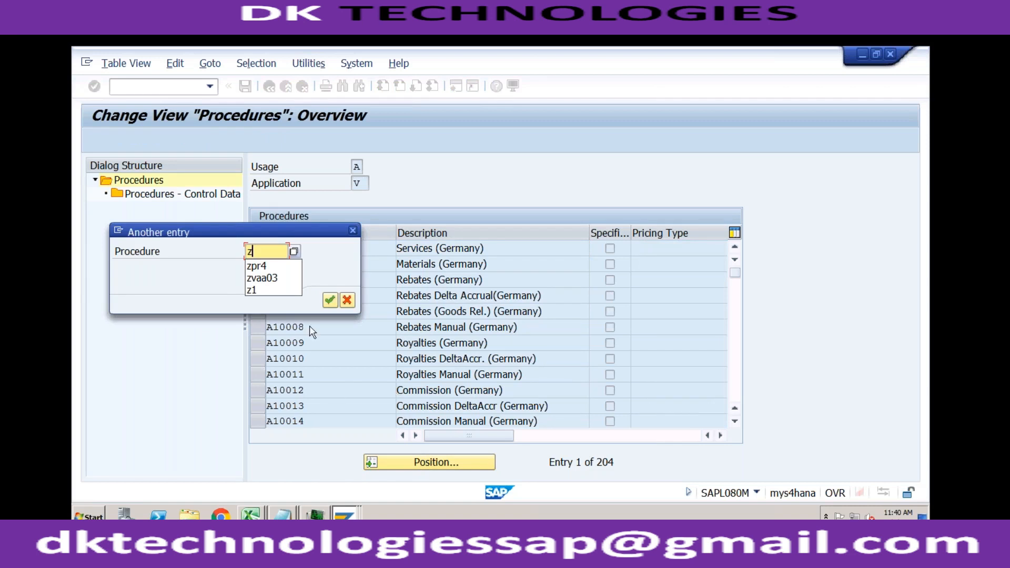
{"action": "left_click", "coordinate": [282, 279]}
{"action": "left_click", "coordinate": [329, 299]}
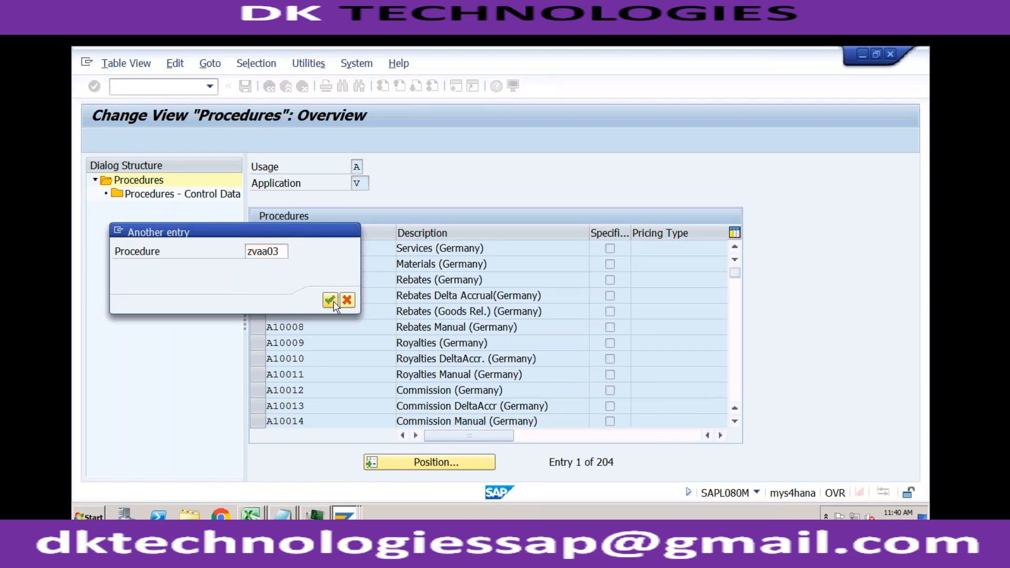
{"action": "left_click", "coordinate": [258, 248]}
{"action": "double_click", "coordinate": [203, 194]}
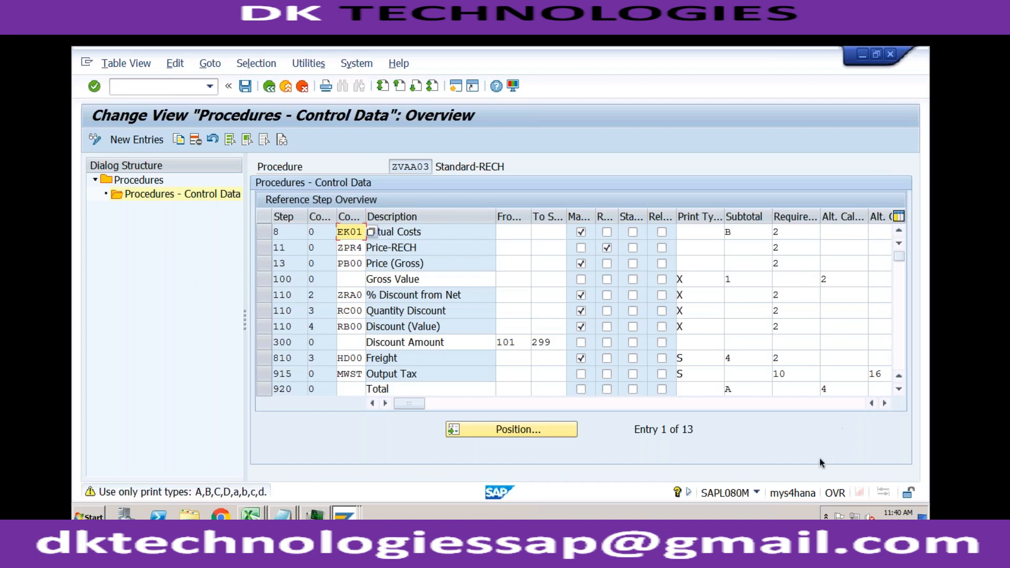
Examine the account keys in procedure ZVAA03 and its condition types EK01, ZPR4 and ZRA0
{"action": "left_click", "coordinate": [535, 406]}
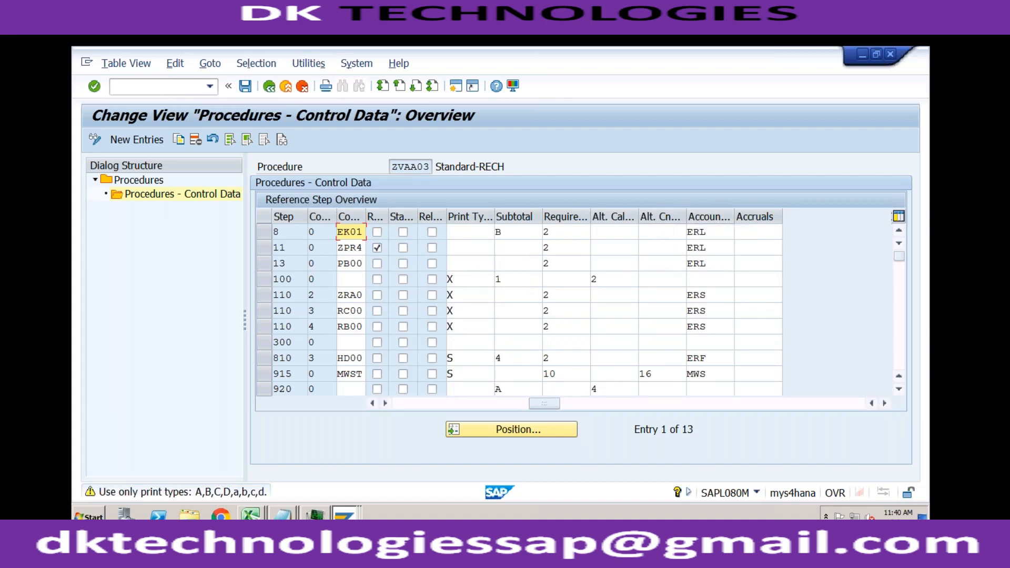
{"action": "left_click", "coordinate": [350, 231]}
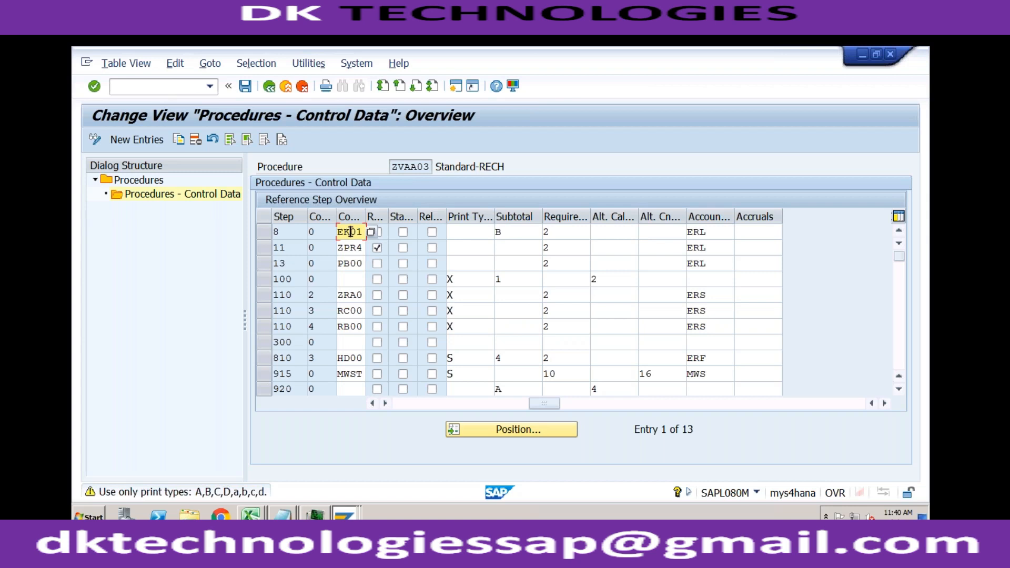
{"action": "left_click", "coordinate": [372, 404]}
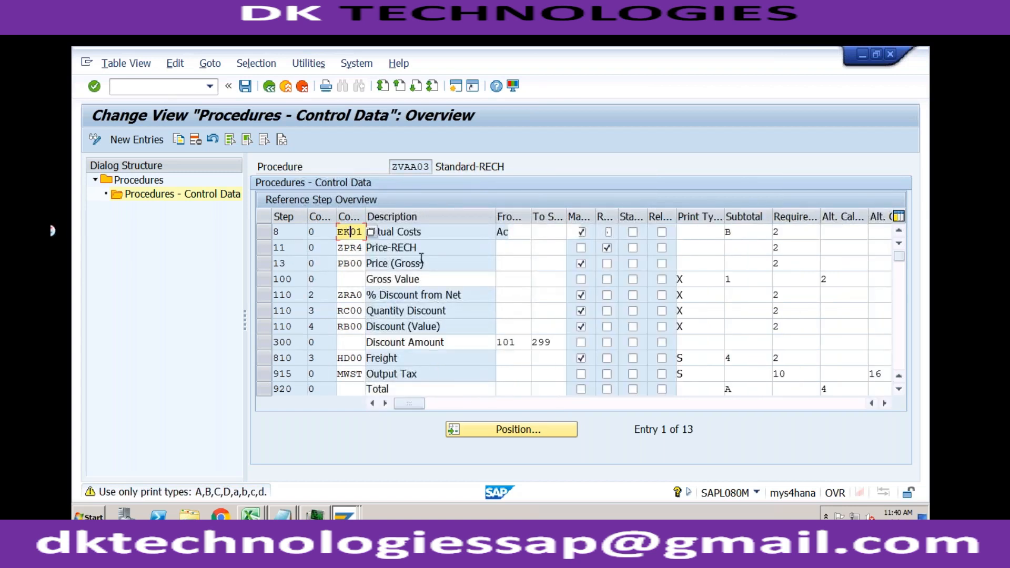
{"action": "key", "text": "Down"}
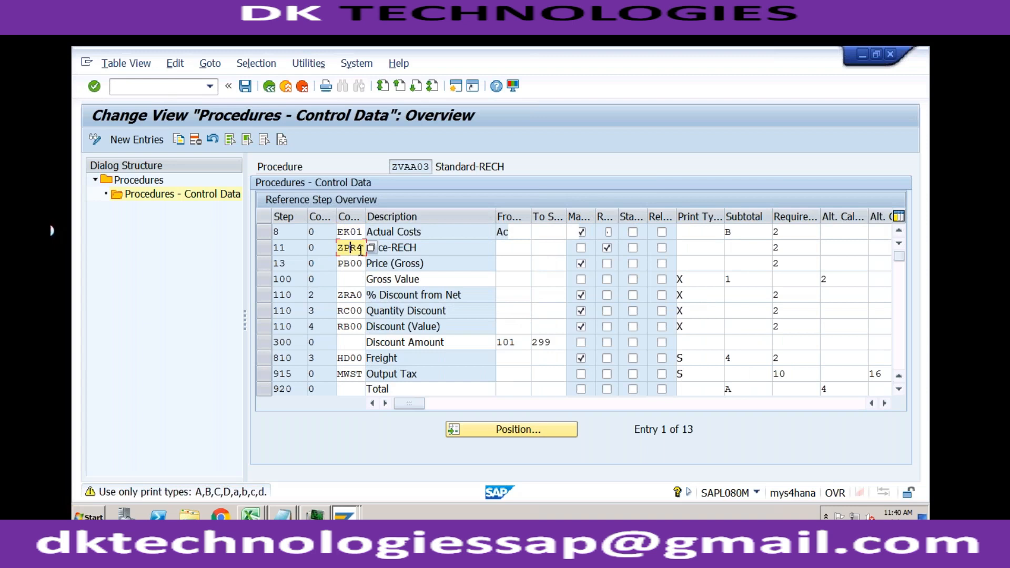
{"action": "left_click", "coordinate": [420, 247]}
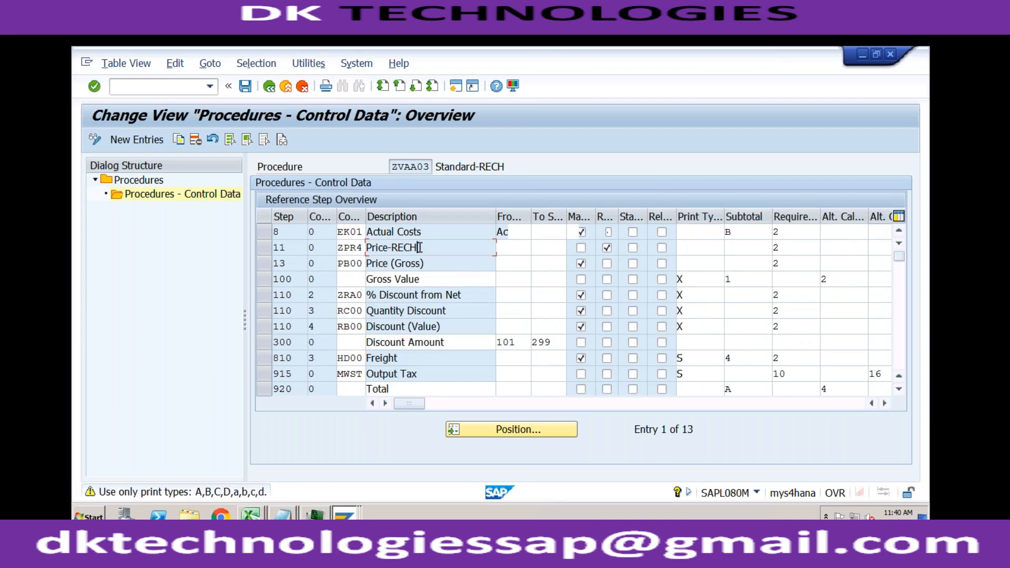
{"action": "left_click", "coordinate": [357, 248]}
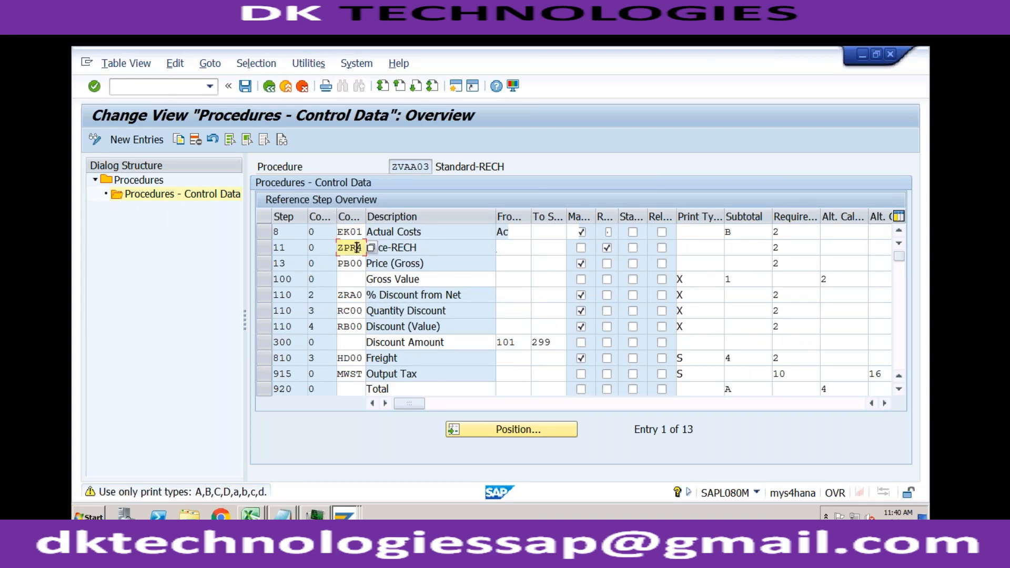
{"action": "left_click", "coordinate": [357, 297]}
{"action": "left_click", "coordinate": [411, 295]}
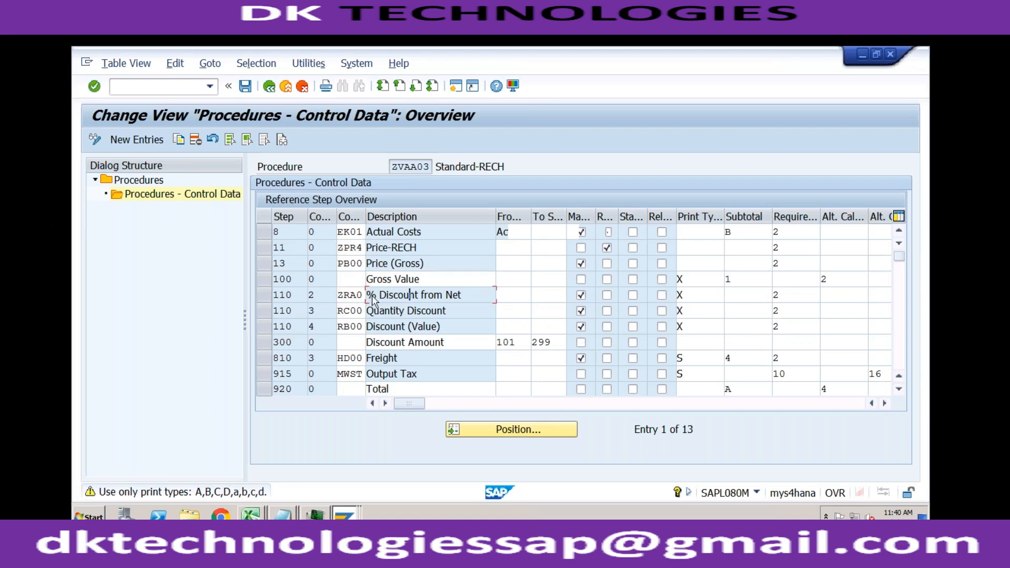
Review condition types ZRA0, MWST, HD00, ZPR4 and EK01 in the control data of procedure ZVAA03
{"action": "left_click", "coordinate": [360, 294]}
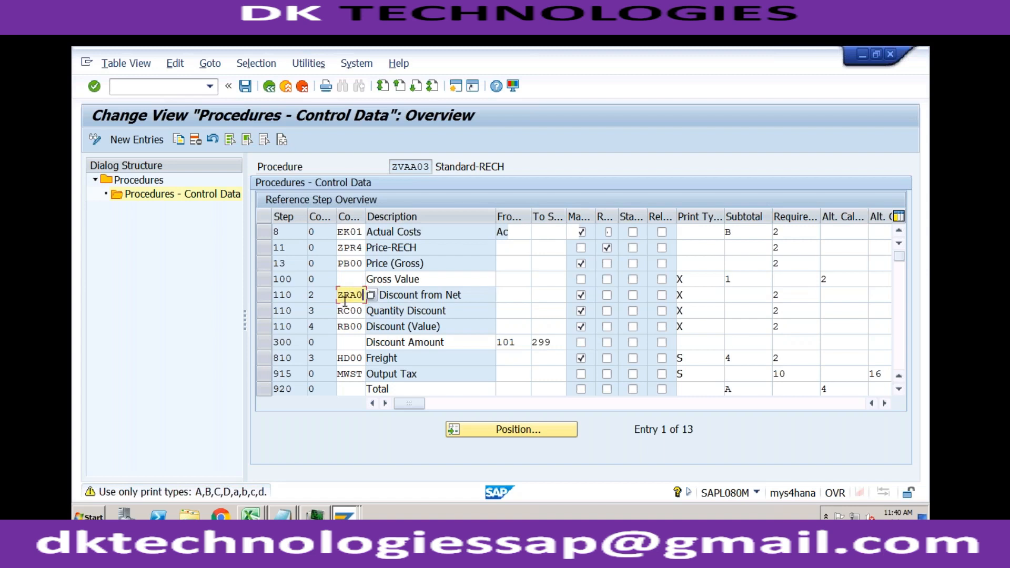
{"action": "left_click", "coordinate": [352, 374]}
{"action": "left_click", "coordinate": [351, 358]}
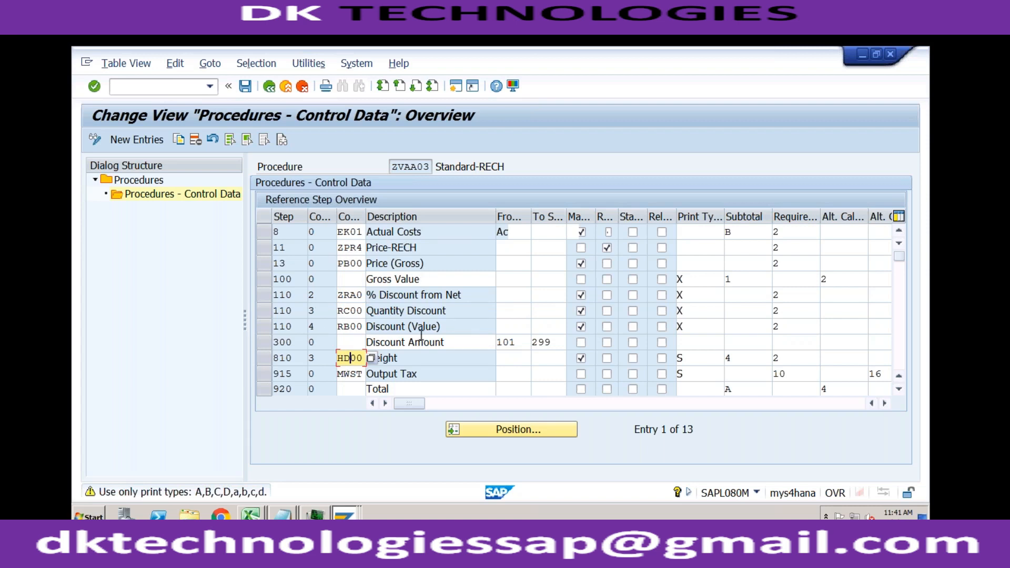
{"action": "left_click", "coordinate": [413, 359]}
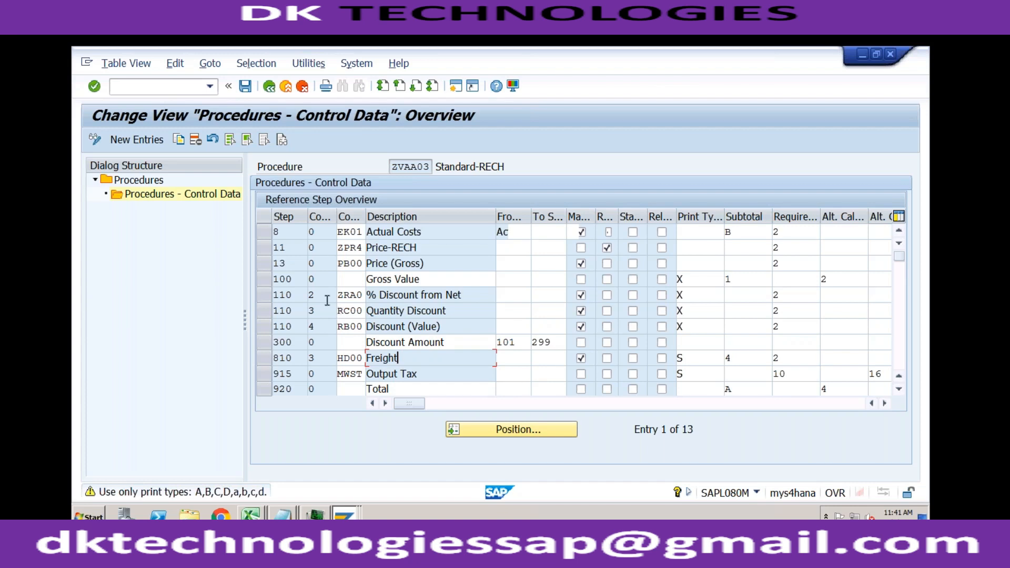
{"action": "left_click", "coordinate": [343, 294]}
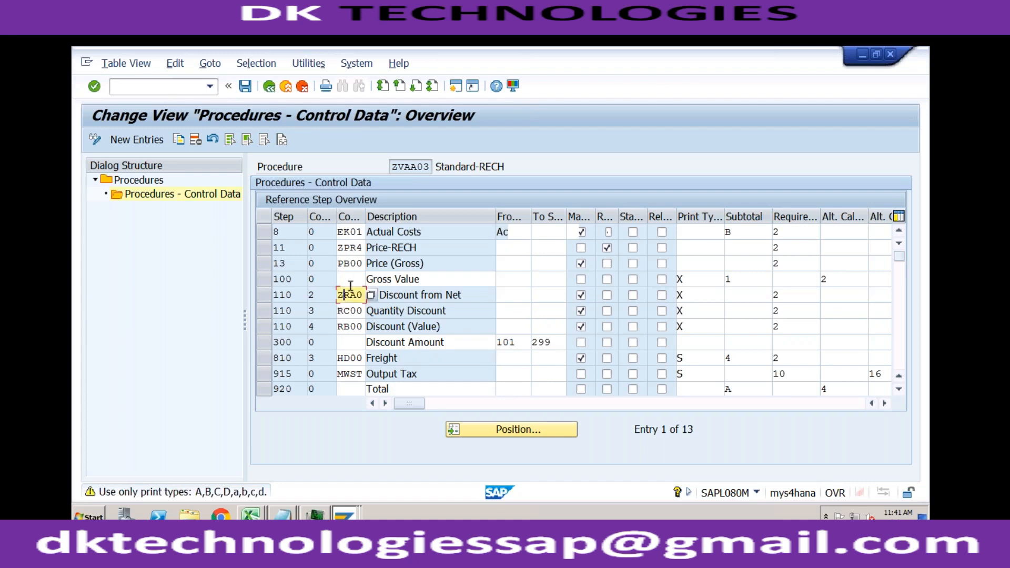
{"action": "left_click", "coordinate": [350, 358]}
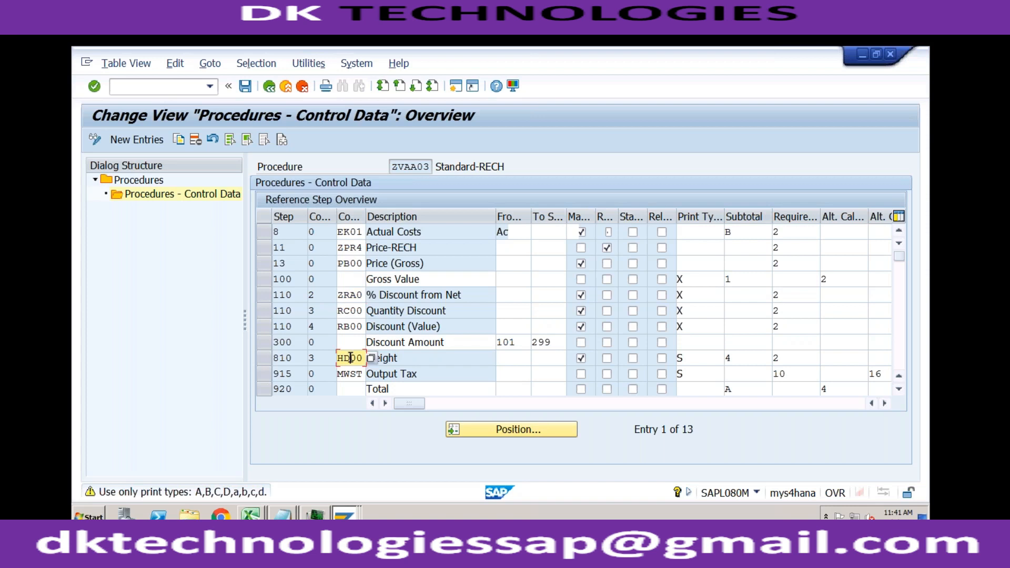
{"action": "left_click", "coordinate": [350, 247]}
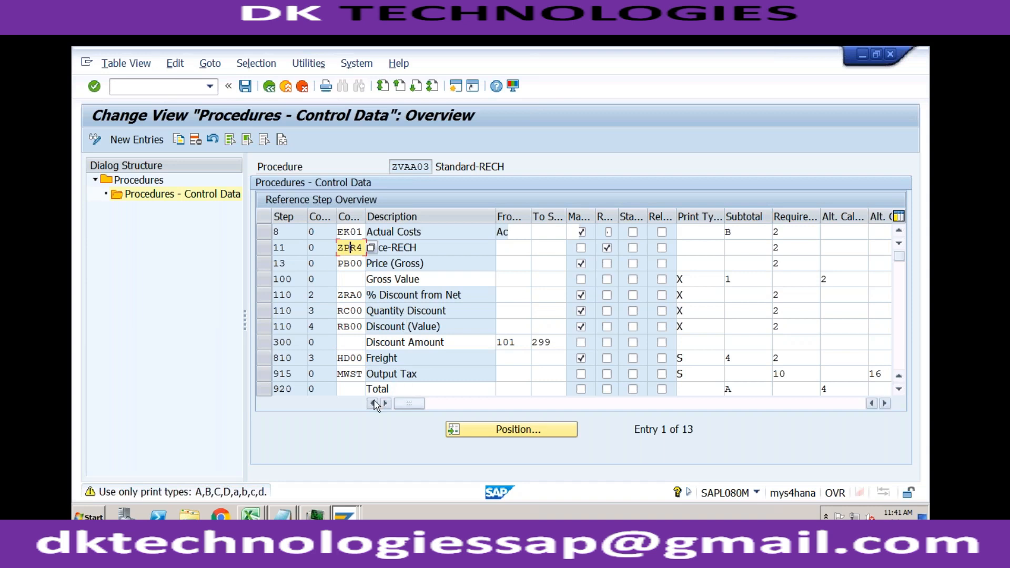
{"action": "left_click", "coordinate": [350, 232]}
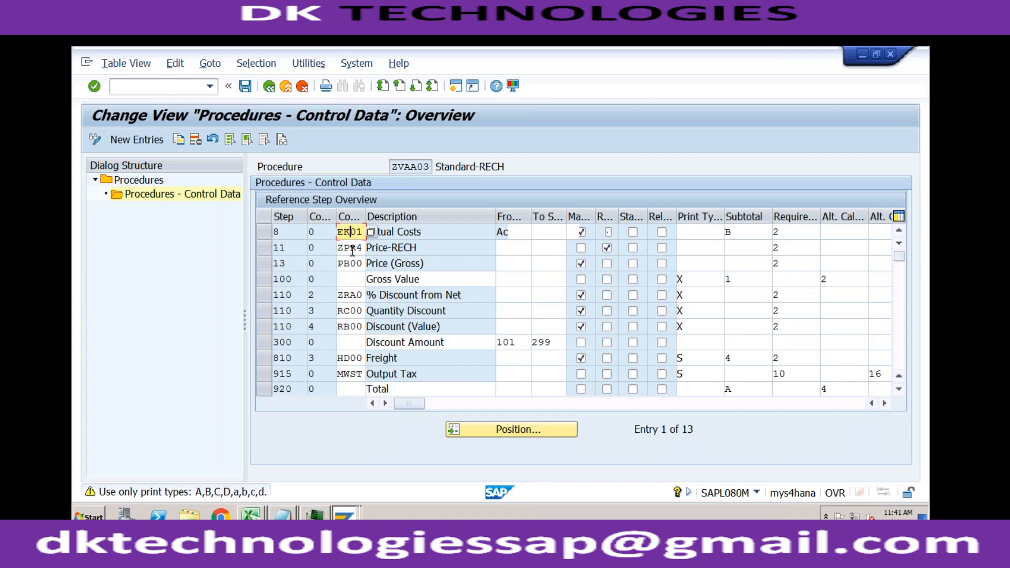
{"action": "left_click", "coordinate": [349, 246]}
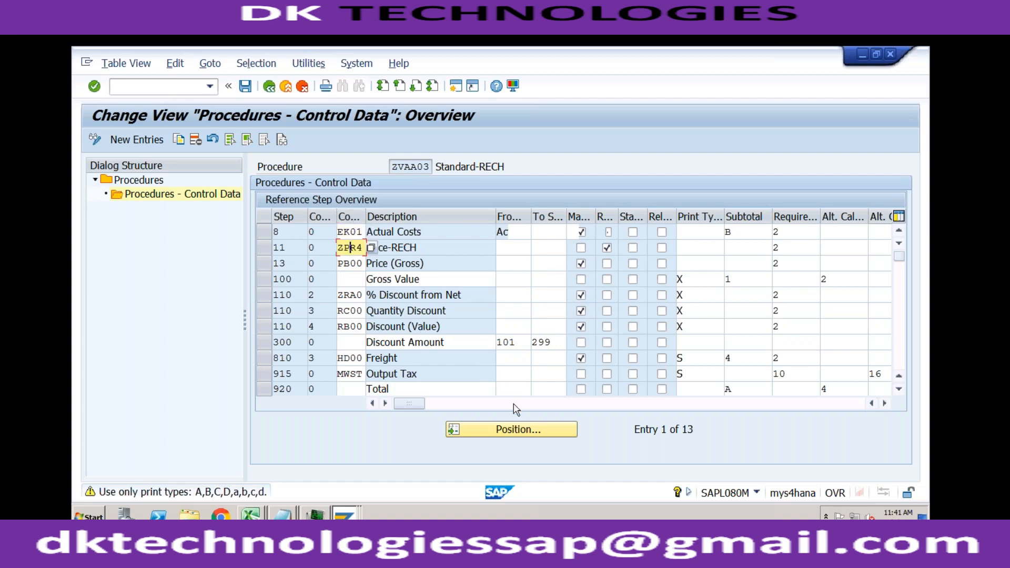
Check the account keys assigned to condition types EK01 and ZPR4 in the procedure
{"action": "left_click", "coordinate": [542, 409]}
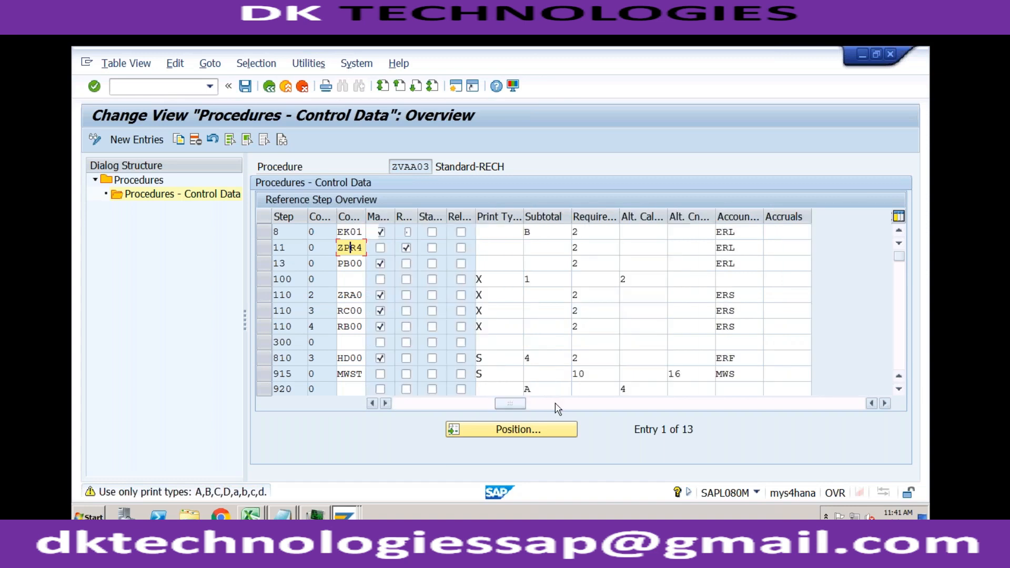
{"action": "left_click", "coordinate": [745, 233]}
{"action": "left_click", "coordinate": [744, 247]}
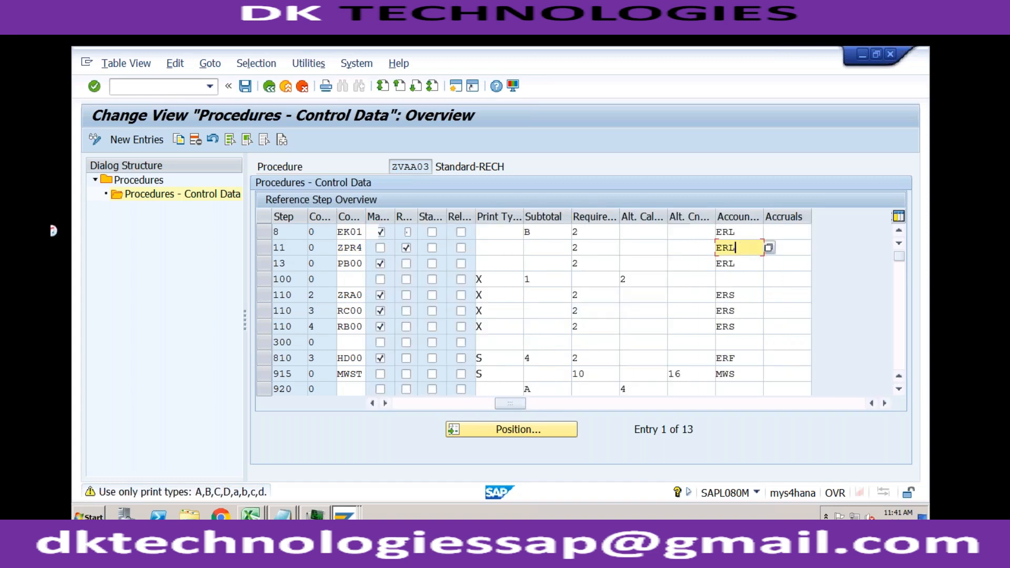
{"action": "left_click", "coordinate": [352, 246]}
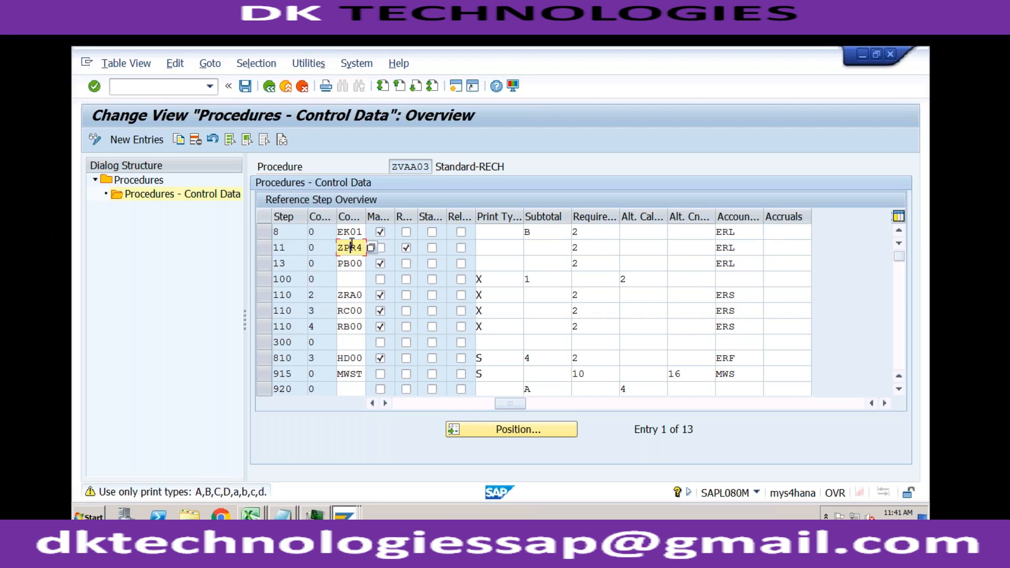
{"action": "left_click", "coordinate": [741, 248]}
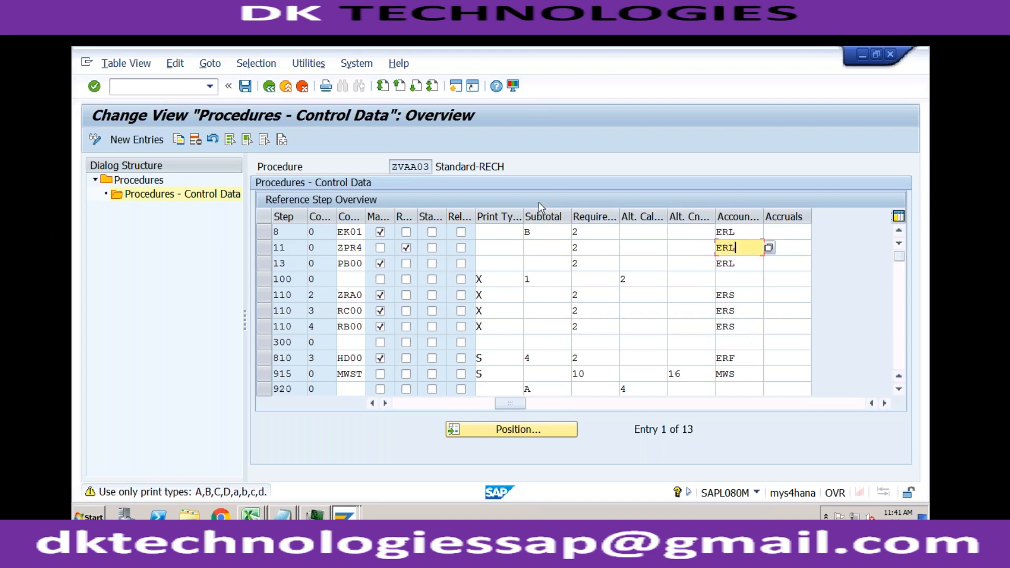
Switch to the G/L account display session and open the G/L account assignment transaction VKOA there
{"action": "left_click", "coordinate": [347, 516]}
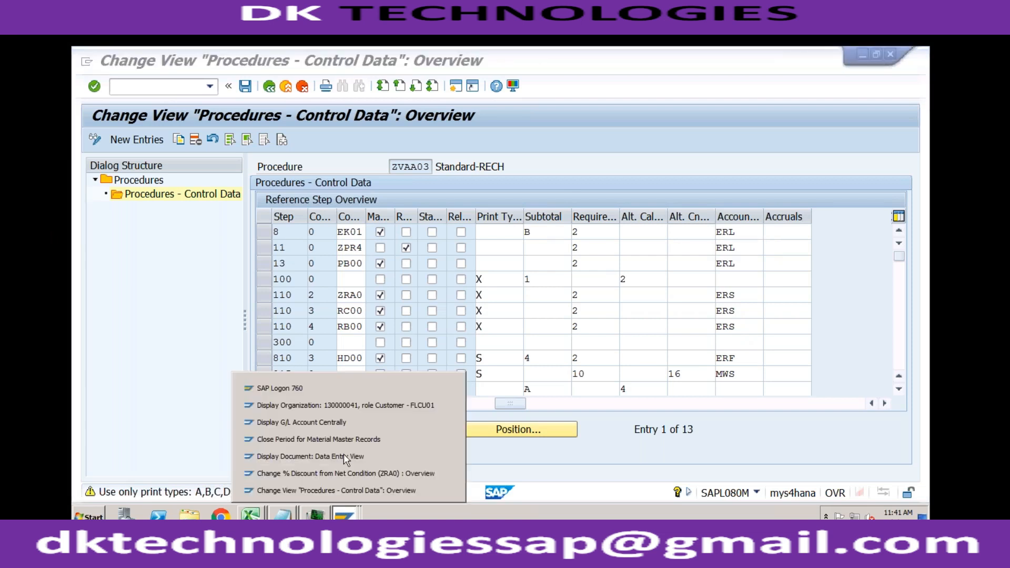
{"action": "left_click", "coordinate": [346, 422]}
{"action": "left_click", "coordinate": [183, 88]}
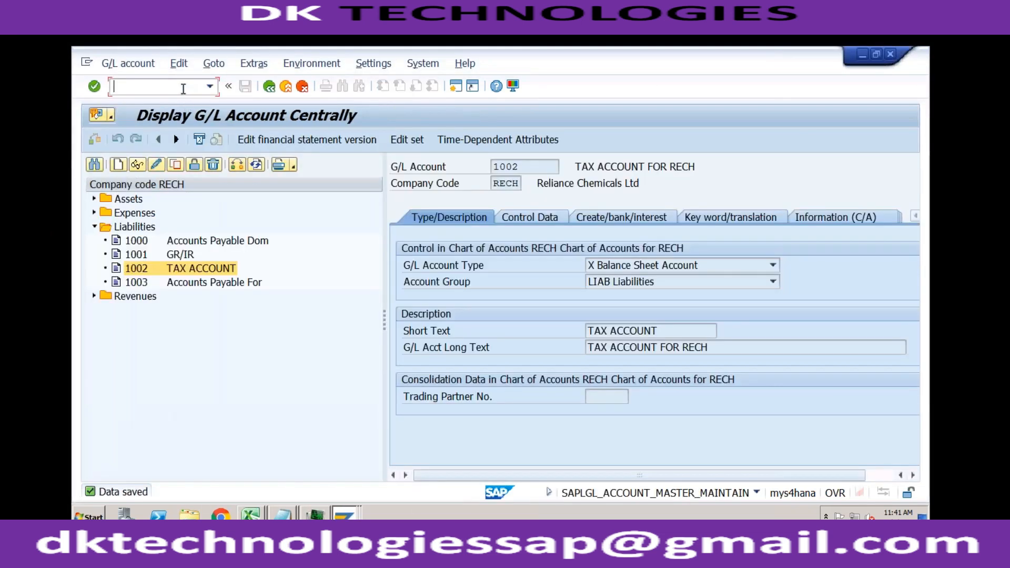
{"action": "type", "text": "/nvkoa"}
{"action": "key", "text": "Return"}
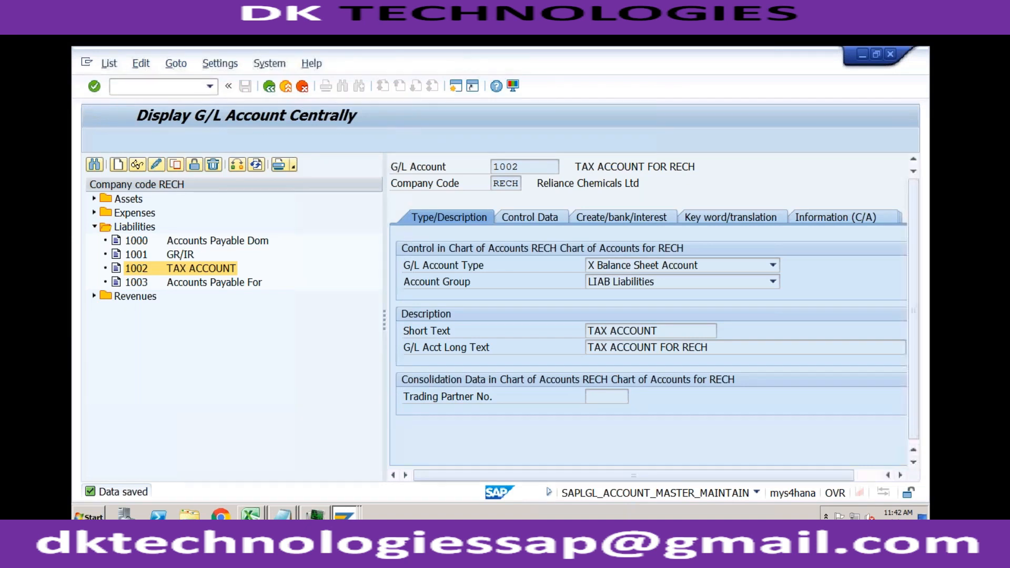
{"action": "right_click", "coordinate": [349, 511]}
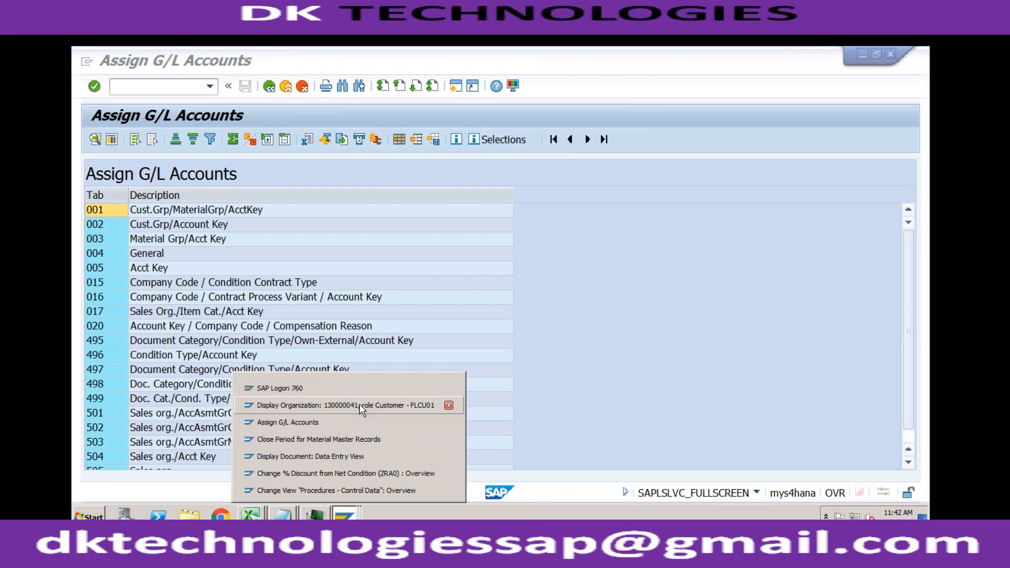
{"action": "left_click", "coordinate": [358, 422]}
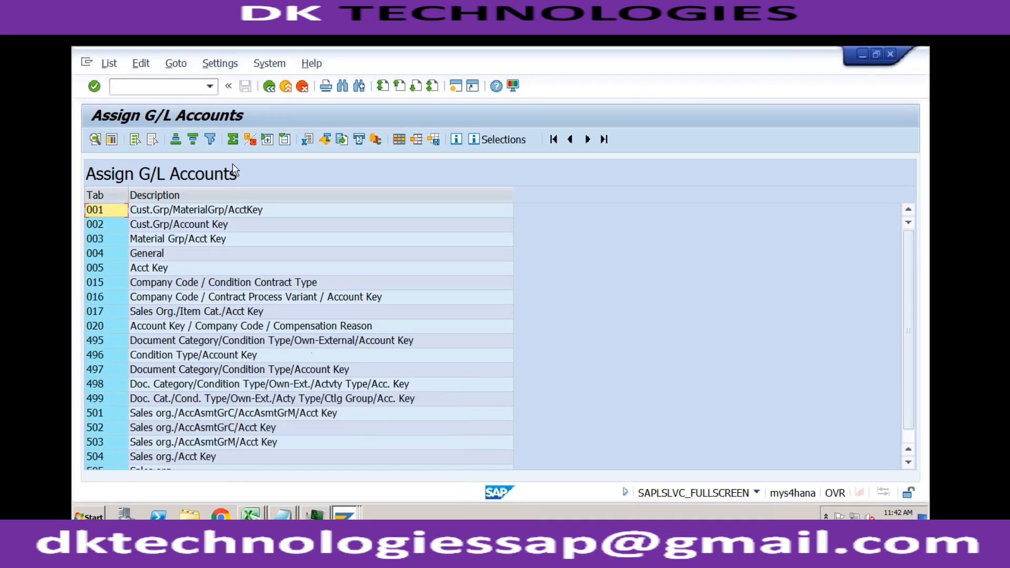
Open the billing document display with transaction VF03 and display the proposed F2 invoice
{"action": "type", "text": "/nvf"}
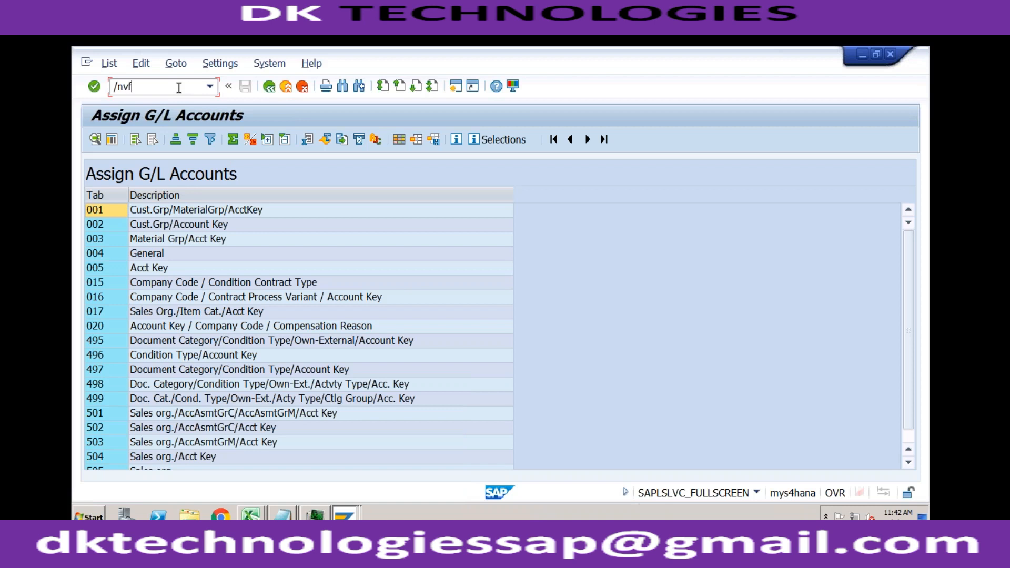
{"action": "type", "text": "03"}
{"action": "key", "text": "Return"}
{"action": "key", "text": "Return"}
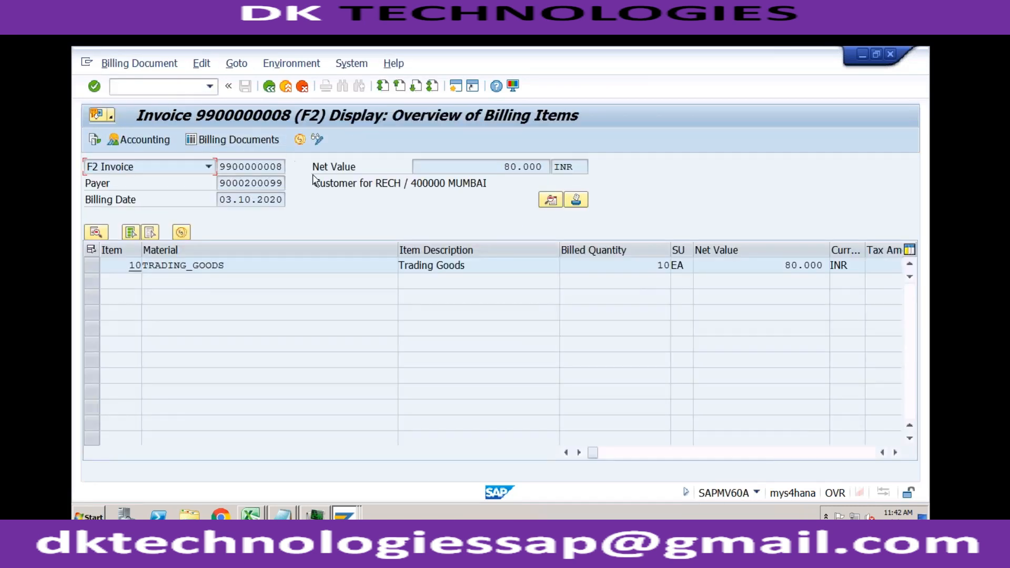
Run the revenue account determination analysis for the invoice and examine access 010 (YOFI) under condition type ZPR4
{"action": "left_click", "coordinate": [303, 68]}
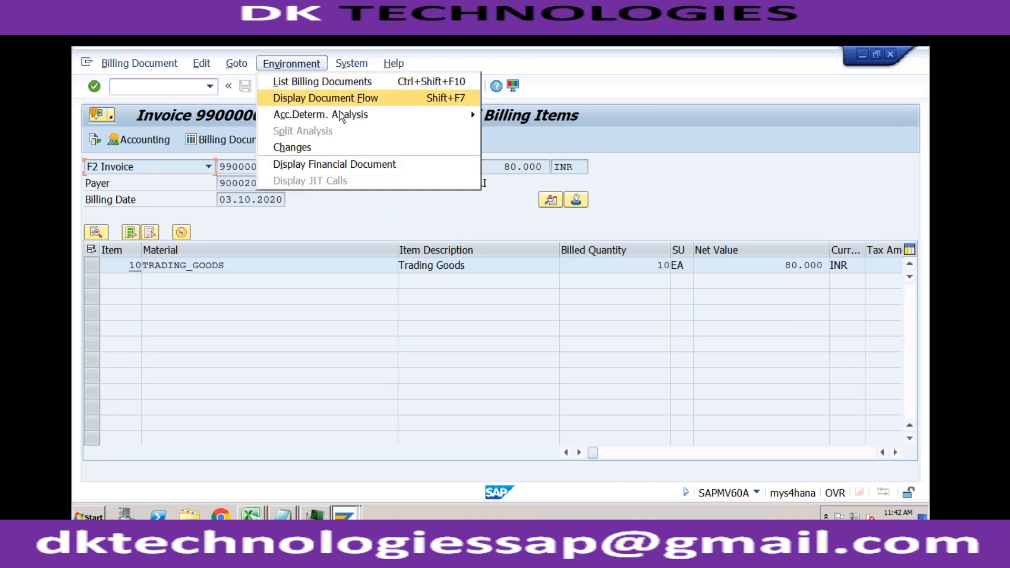
{"action": "mouse_move", "coordinate": [341, 115]}
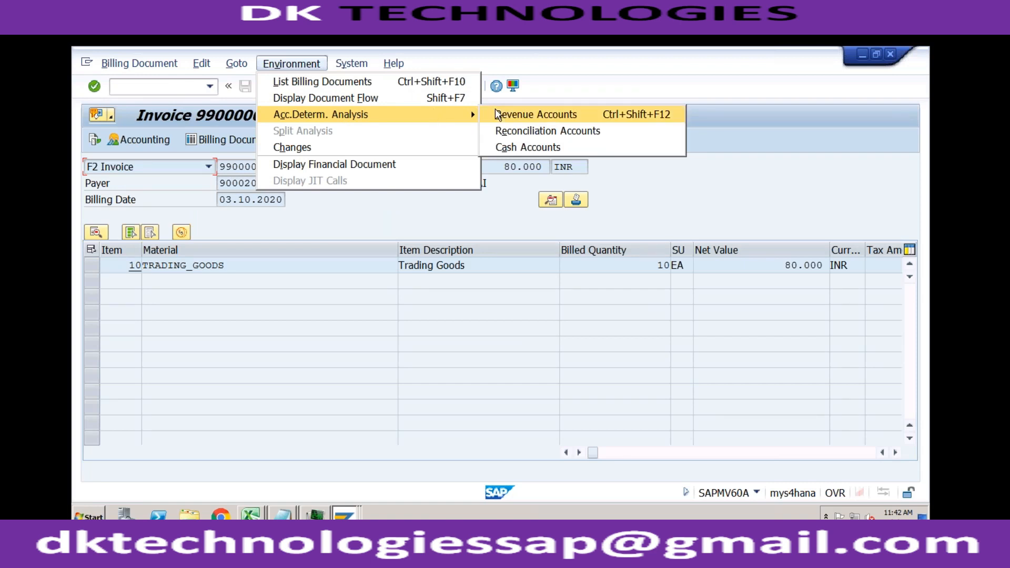
{"action": "left_click", "coordinate": [494, 113]}
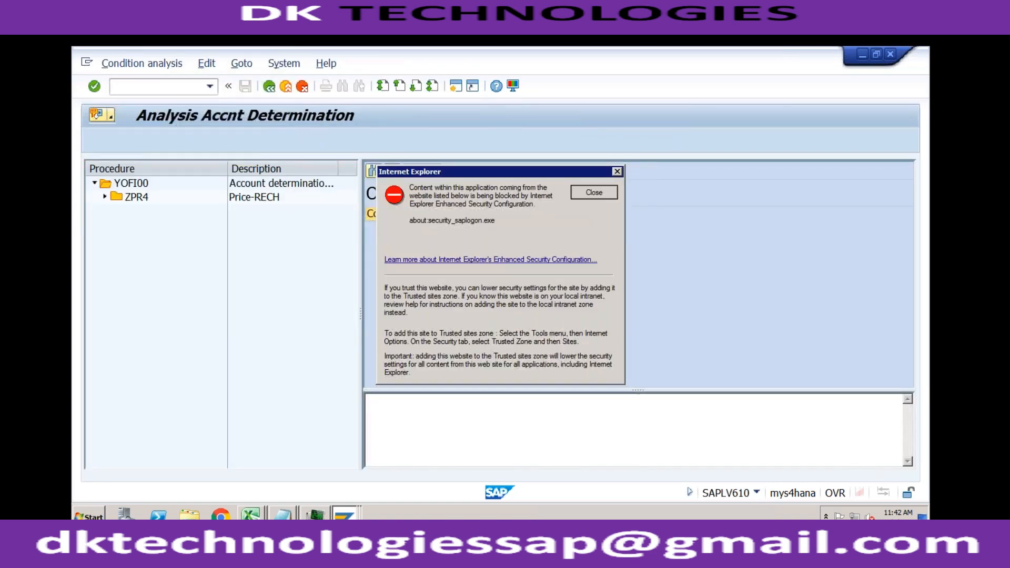
{"action": "left_click", "coordinate": [593, 192]}
{"action": "left_click", "coordinate": [105, 198]}
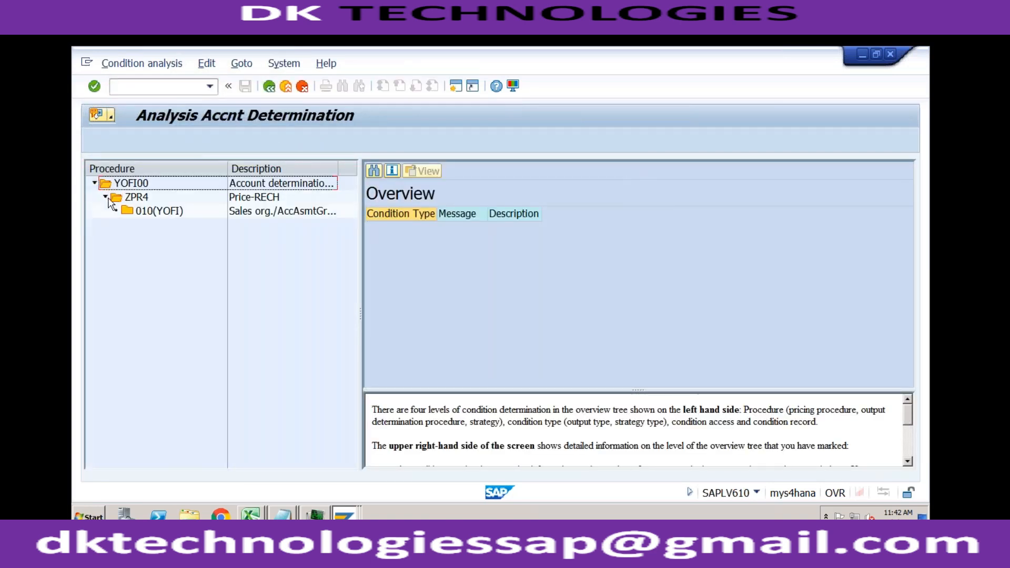
{"action": "left_click", "coordinate": [145, 212]}
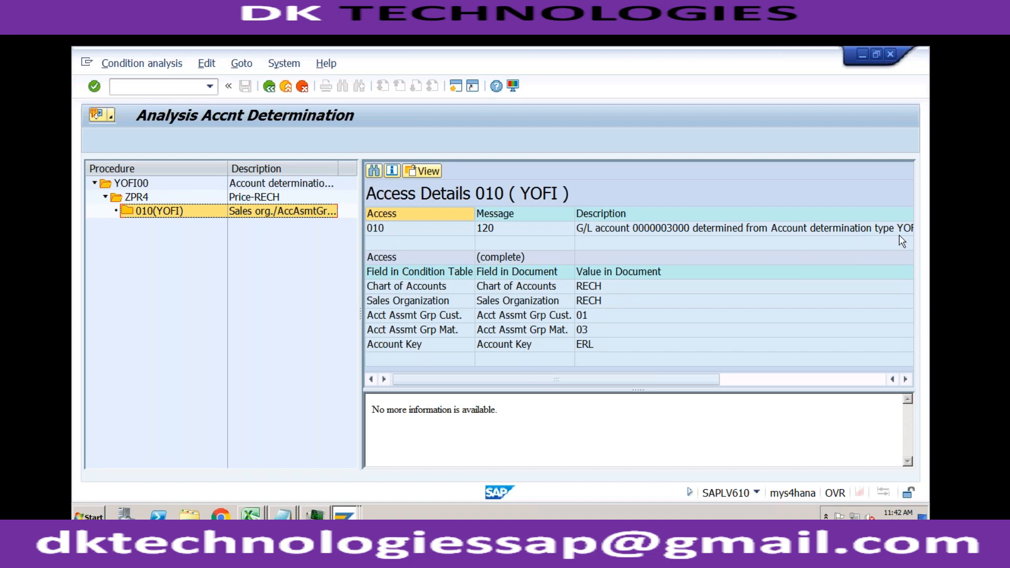
{"action": "left_click", "coordinate": [821, 380]}
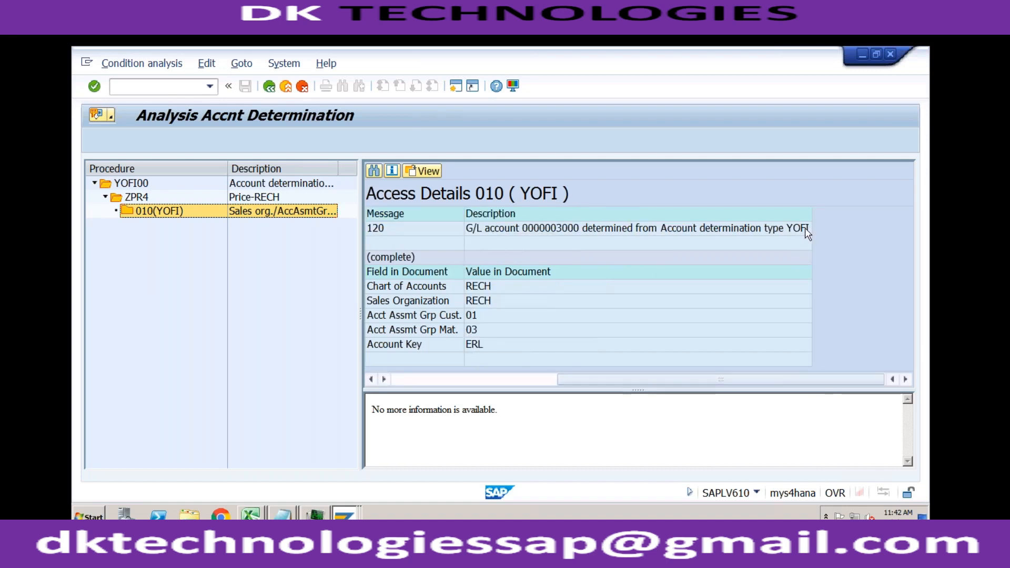
Switch to the business partner session and start transaction VKOA to assign G/L accounts
{"action": "left_click", "coordinate": [351, 516]}
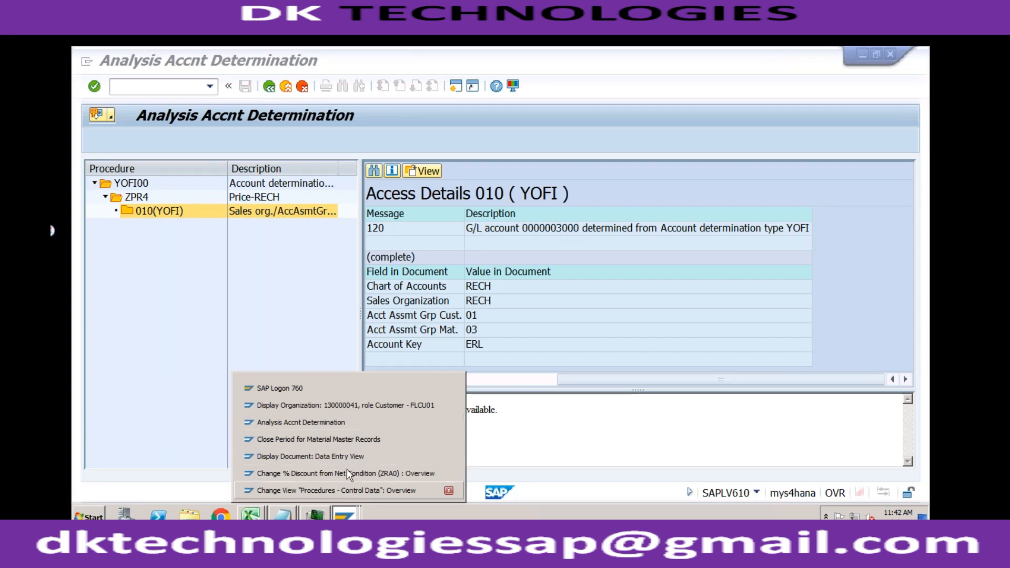
{"action": "left_click", "coordinate": [364, 409]}
{"action": "left_click", "coordinate": [210, 86]}
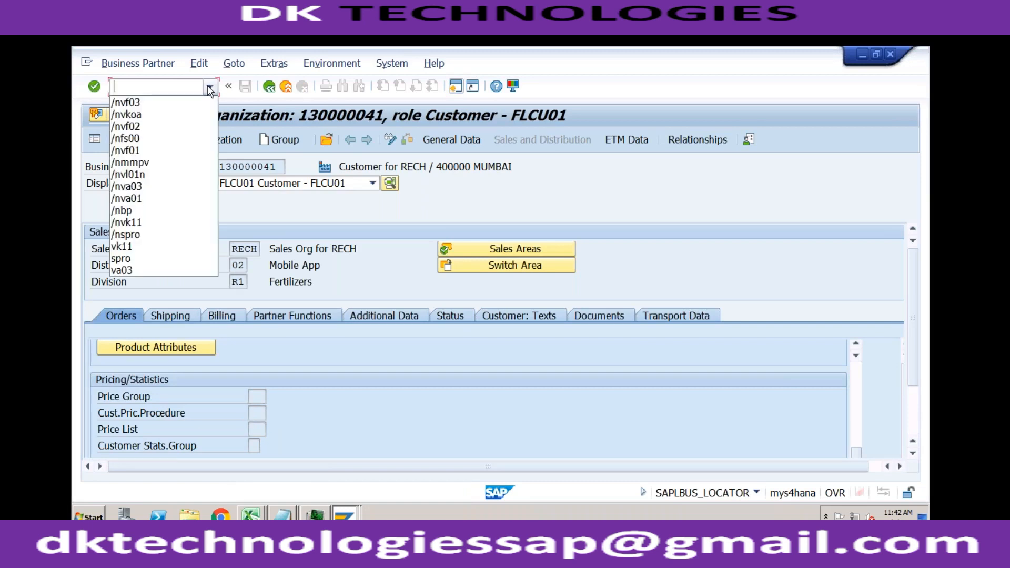
{"action": "left_click", "coordinate": [147, 115]}
{"action": "key", "text": "Return"}
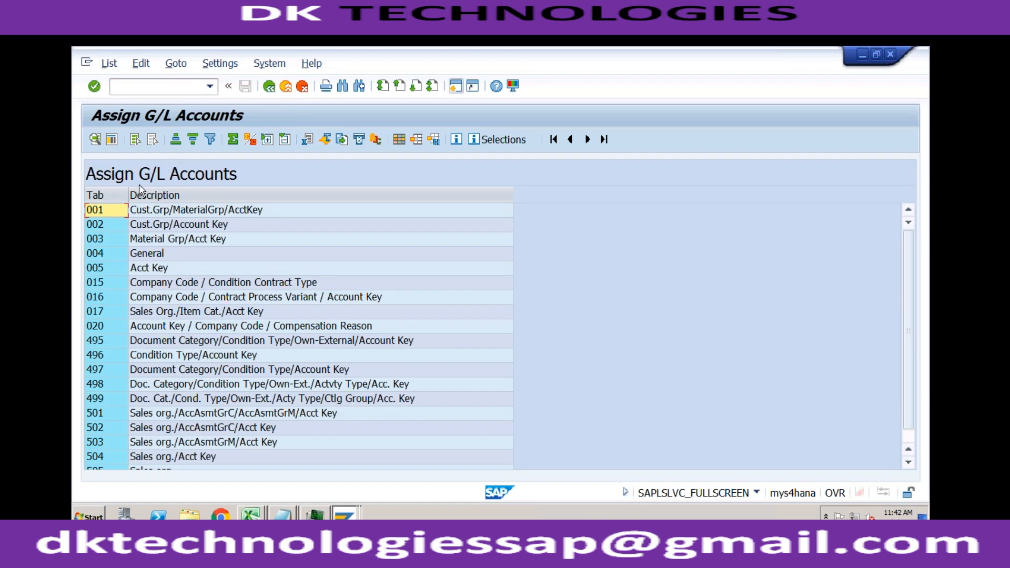
Go through the account assignment tables 001 to 005 in the Assign G/L Accounts list
{"action": "left_click", "coordinate": [107, 213]}
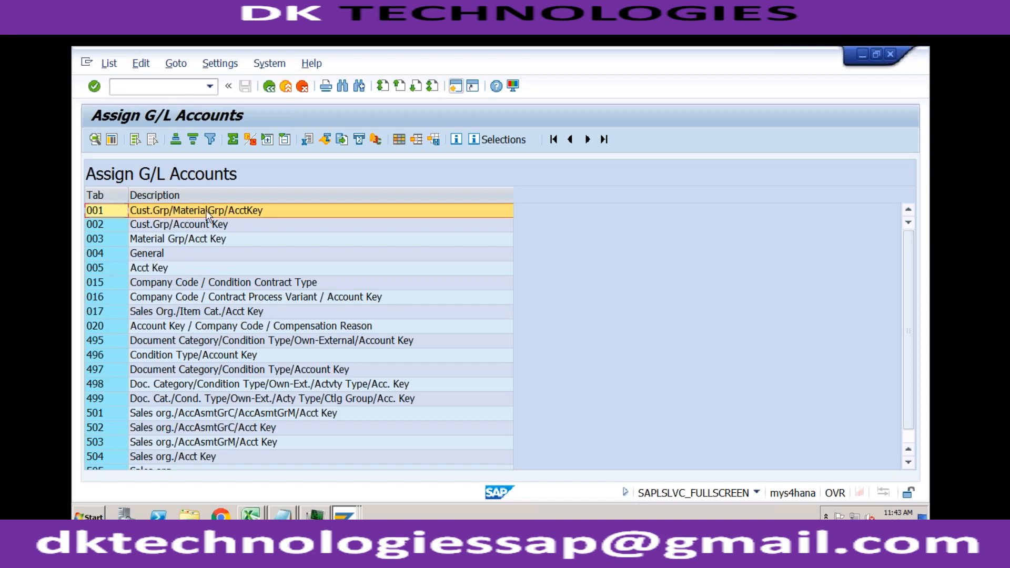
{"action": "left_click", "coordinate": [166, 229]}
{"action": "left_click", "coordinate": [160, 239]}
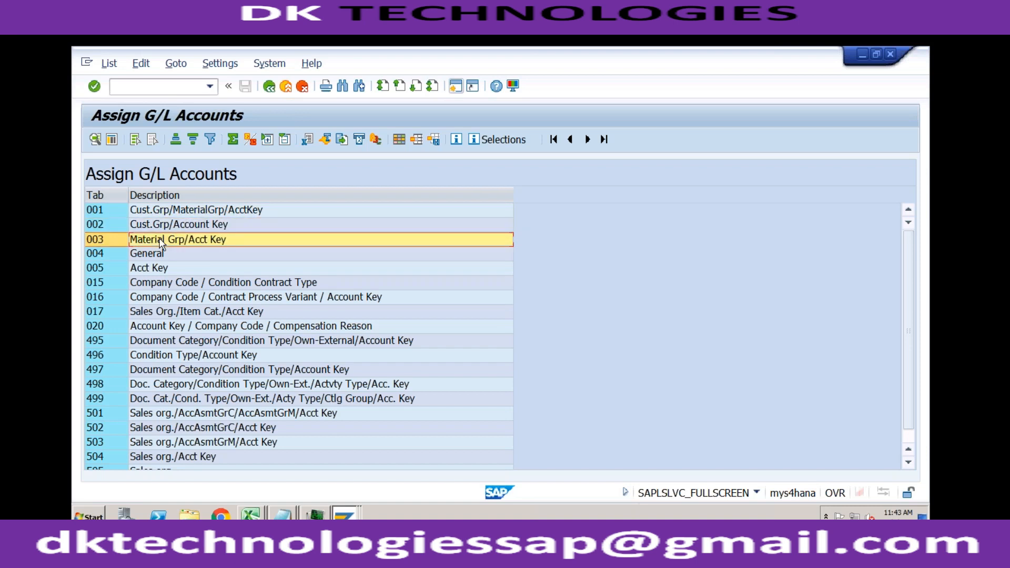
{"action": "left_click", "coordinate": [152, 255]}
{"action": "left_click", "coordinate": [149, 267]}
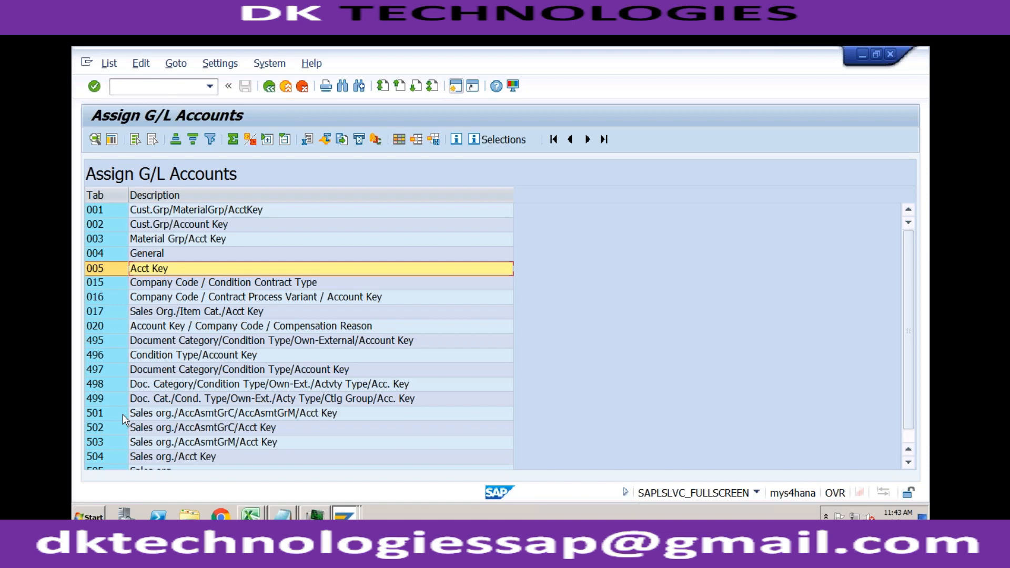
Open assignment table 001 (Cust.Grp/MaterialGrp/AcctKey) and start positioning to an entry with application V
{"action": "double_click", "coordinate": [169, 212]}
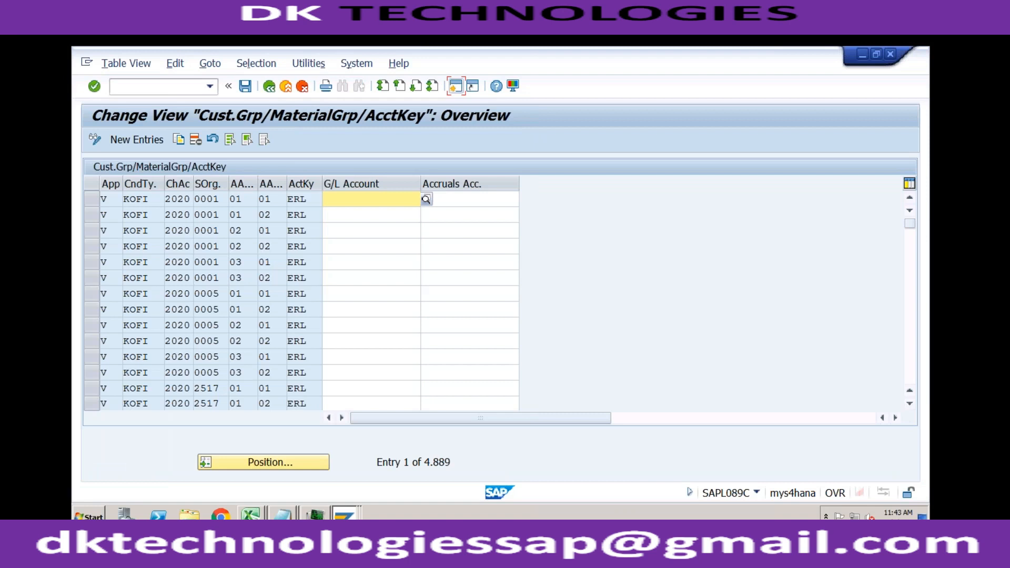
{"action": "left_click", "coordinate": [263, 461]}
{"action": "type", "text": "V"}
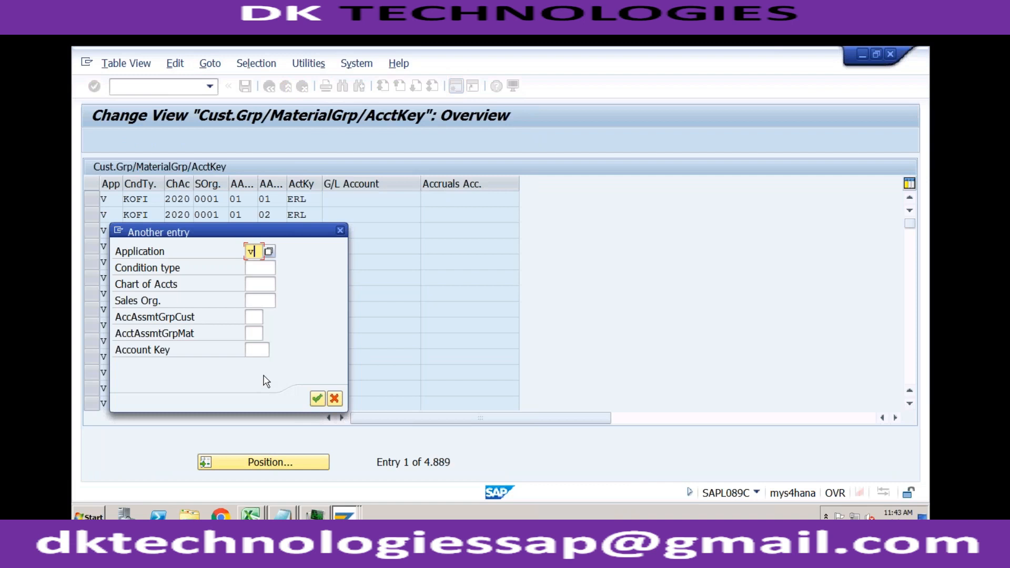
{"action": "left_click", "coordinate": [252, 267]}
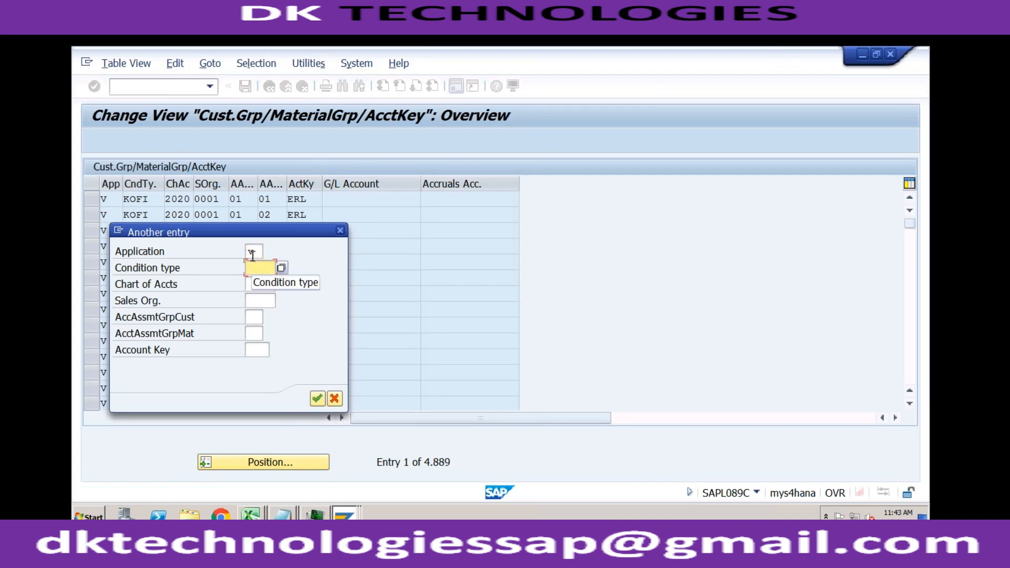
Check the condition type in the account determination analysis, then position to condition type YOFI, chart of accounts RECH and sales organization RECH
{"action": "left_click", "coordinate": [342, 512]}
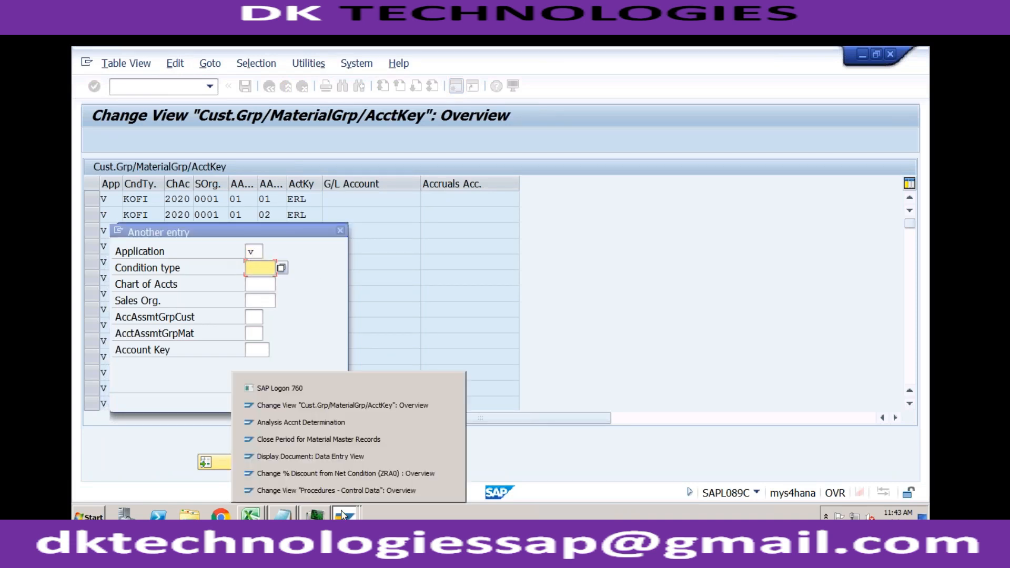
{"action": "left_click", "coordinate": [360, 416]}
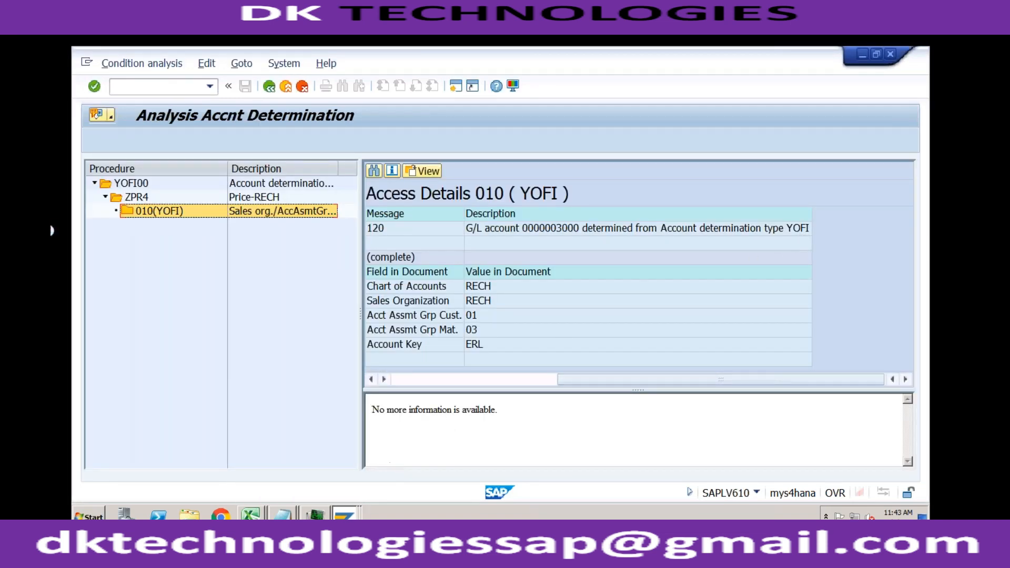
{"action": "left_click", "coordinate": [343, 512]}
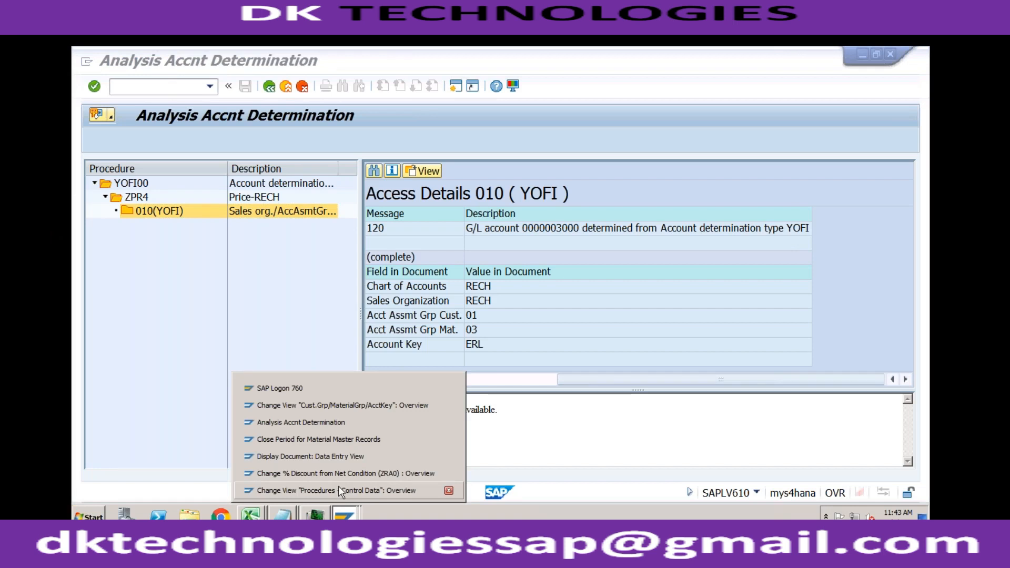
{"action": "left_click", "coordinate": [338, 407]}
{"action": "type", "text": "yofi"}
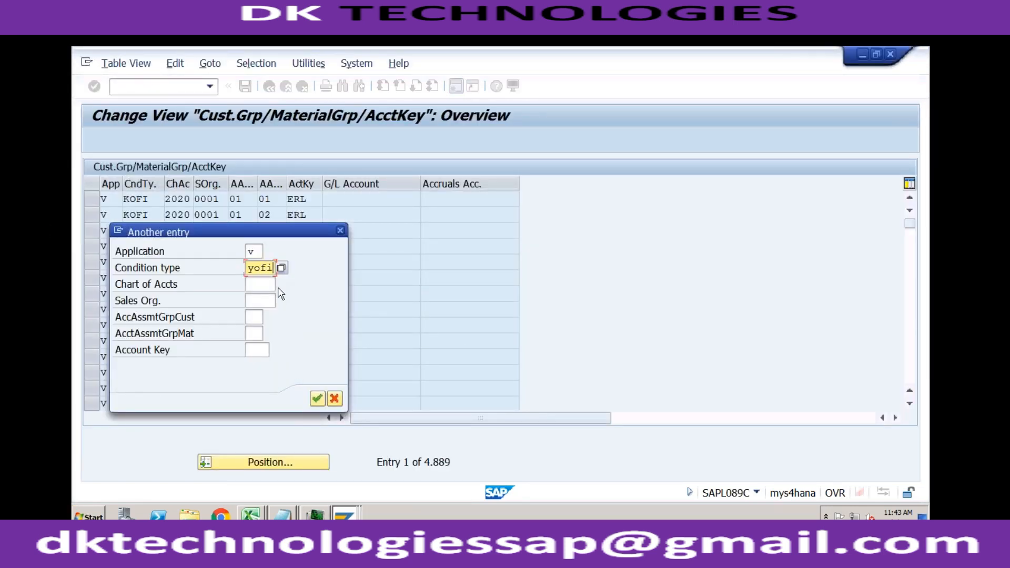
{"action": "left_click", "coordinate": [263, 286]}
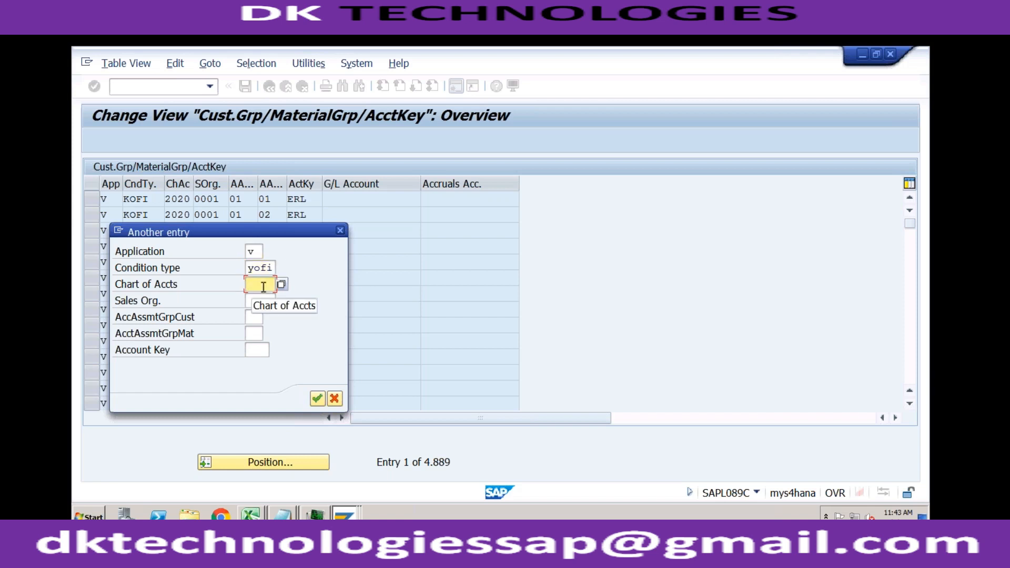
{"action": "type", "text": "rech"}
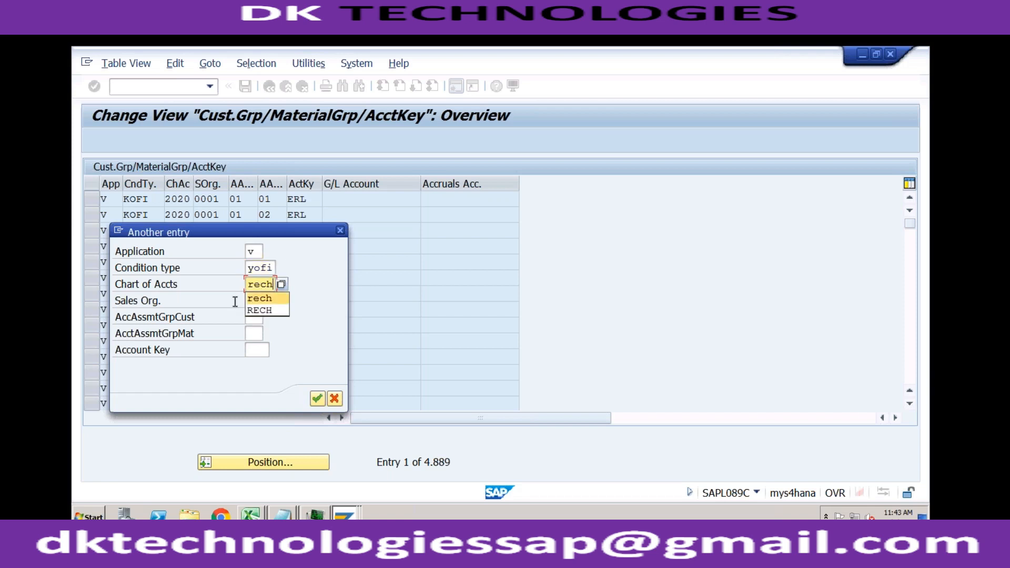
{"action": "left_click", "coordinate": [258, 298]}
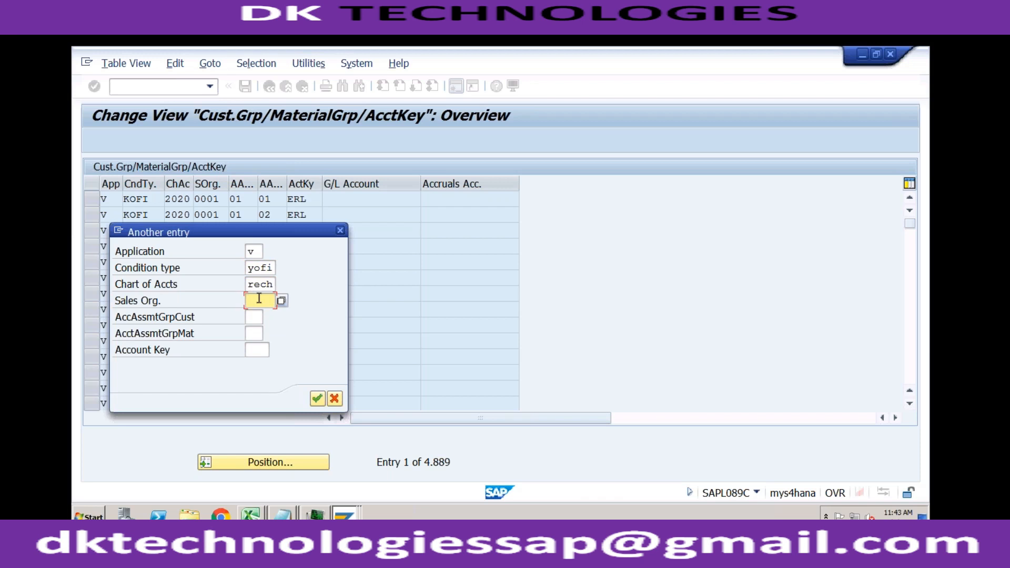
{"action": "type", "text": "rech"}
{"action": "key", "text": "Return"}
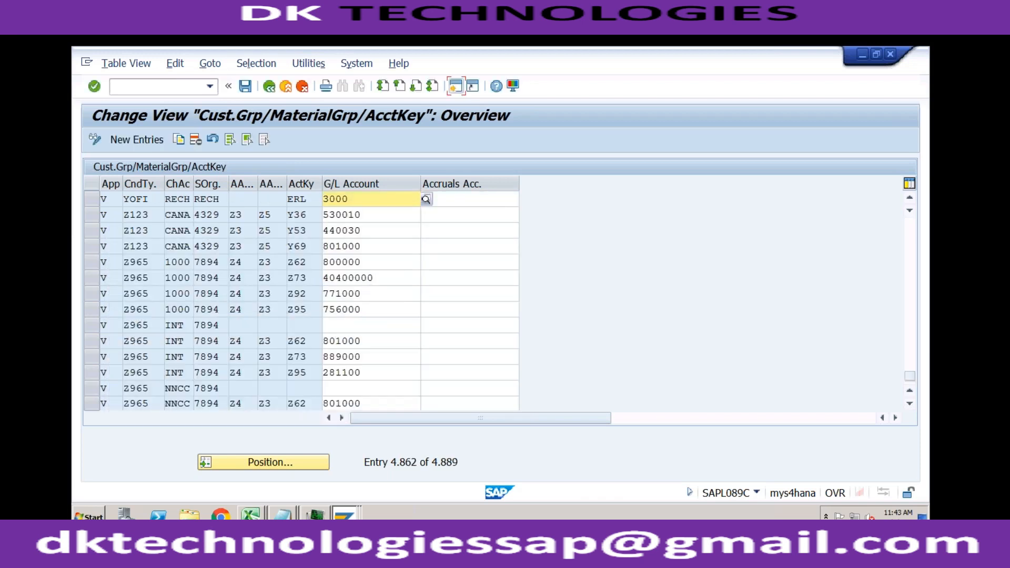
Examine the condition type, chart of accounts, sales organization and account key of the YOFI entry
{"action": "left_click", "coordinate": [90, 201]}
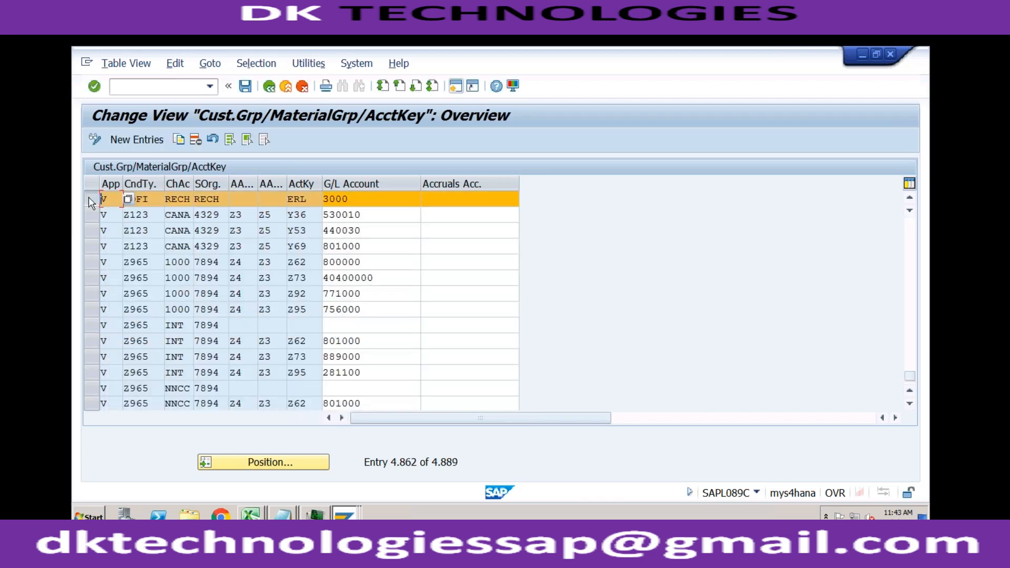
{"action": "left_click", "coordinate": [148, 201]}
{"action": "left_click", "coordinate": [184, 199]}
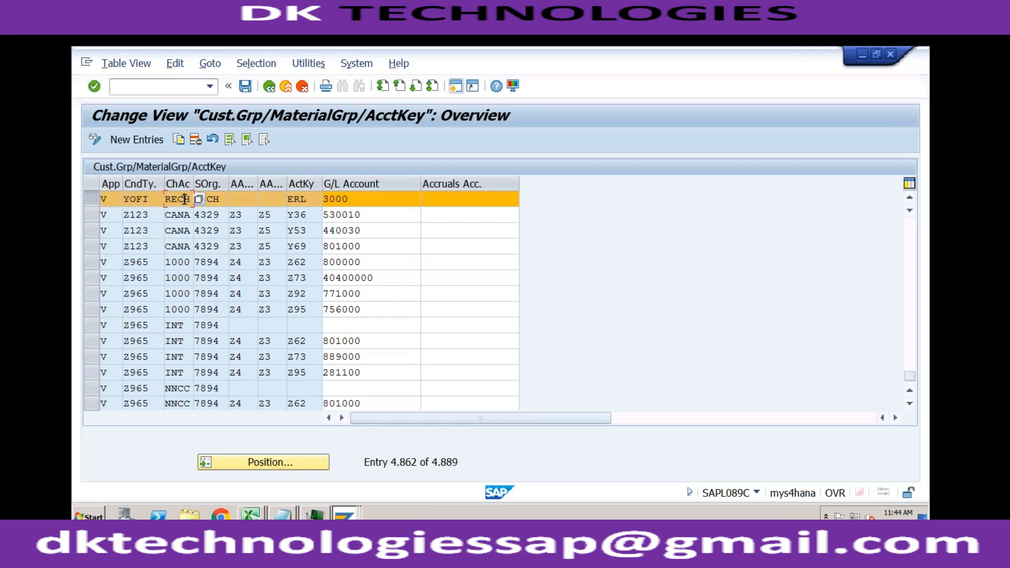
{"action": "left_click", "coordinate": [218, 197]}
{"action": "left_click", "coordinate": [307, 199]}
Switch to the control data of pricing procedure ZVAA03 and check the account keys of condition types ZPR4 and EK01
{"action": "left_click", "coordinate": [343, 507]}
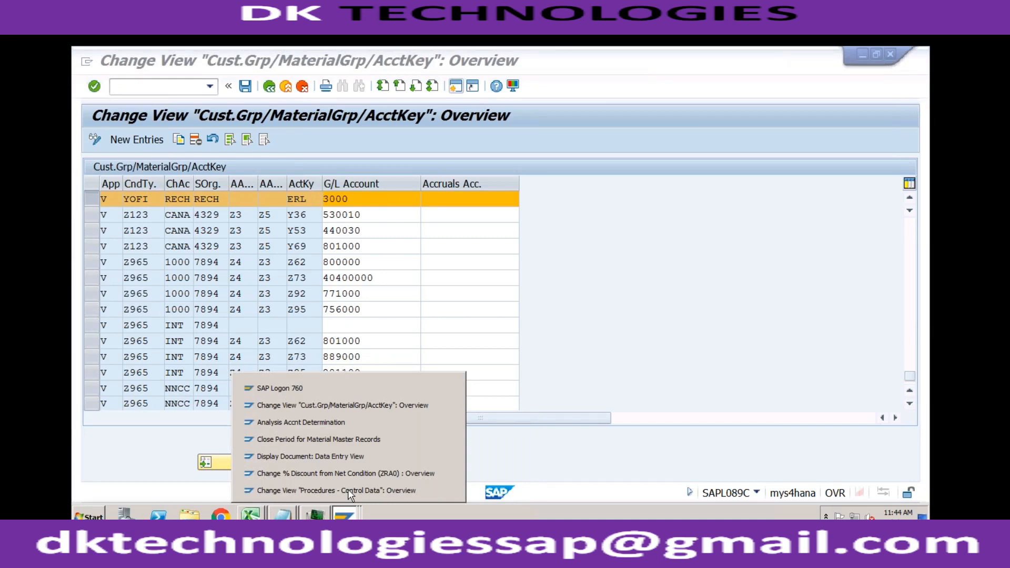
{"action": "left_click", "coordinate": [353, 490]}
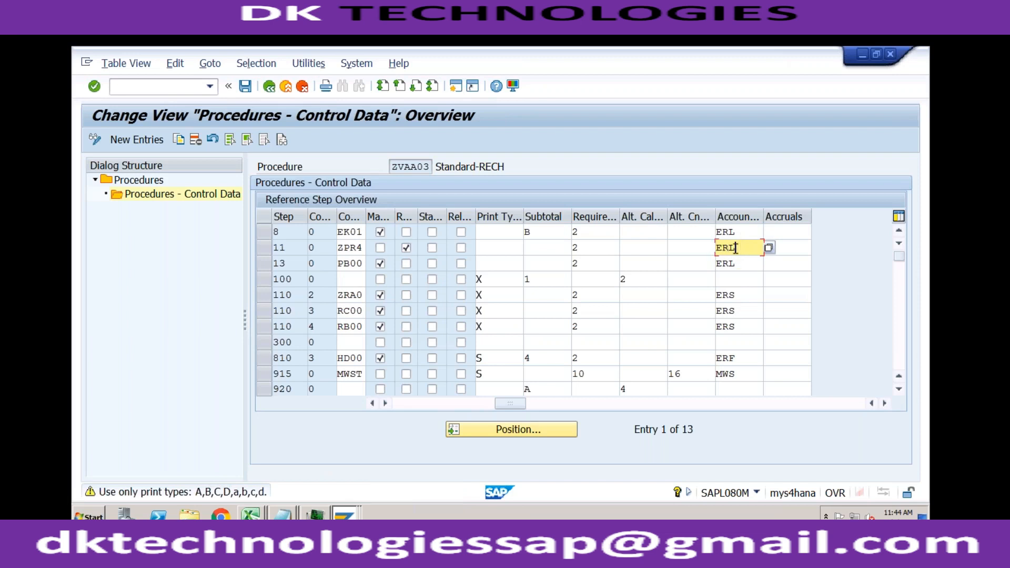
{"action": "left_click", "coordinate": [355, 247]}
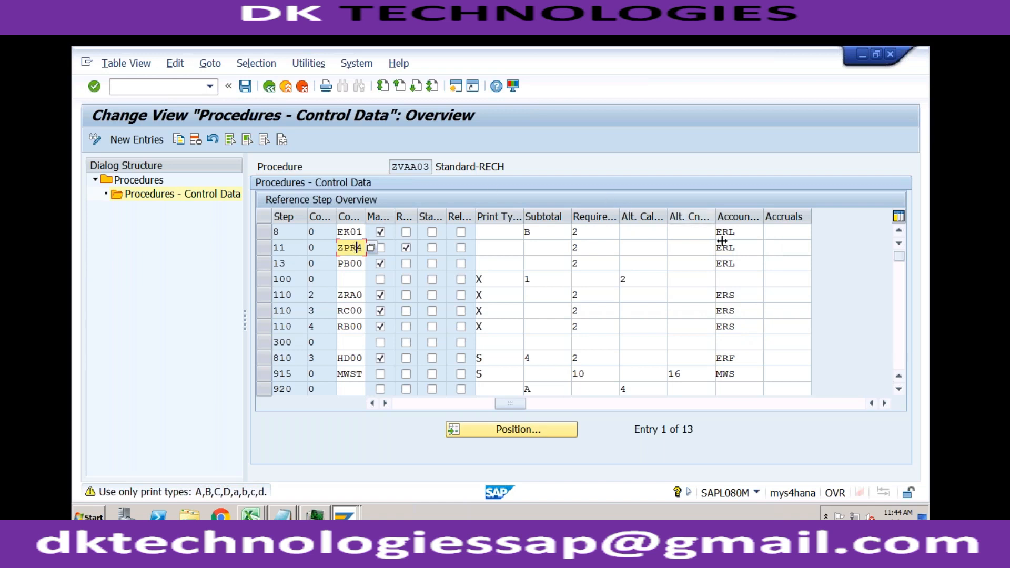
{"action": "left_click", "coordinate": [747, 247]}
{"action": "left_click", "coordinate": [740, 230]}
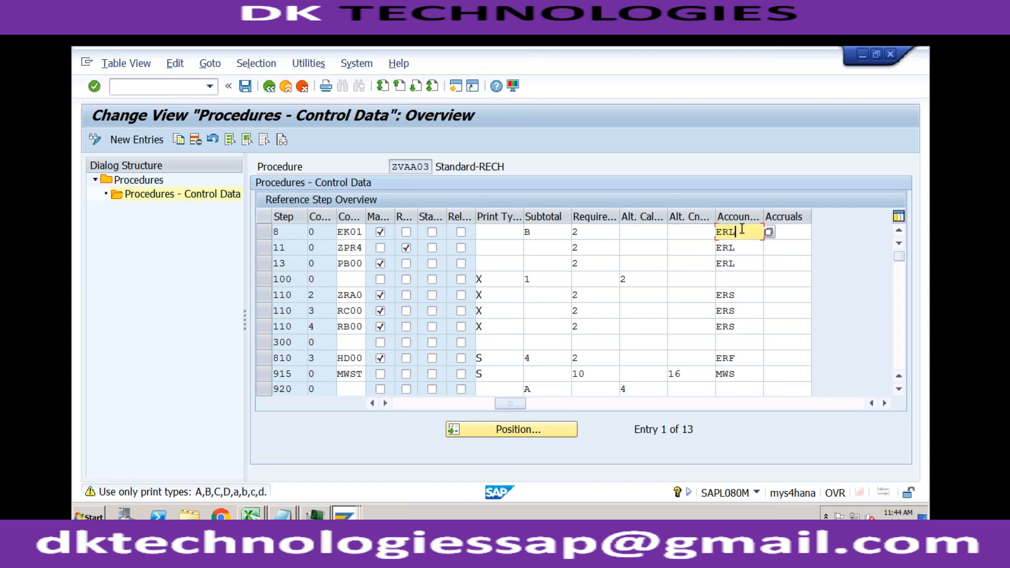
{"action": "left_click", "coordinate": [741, 246]}
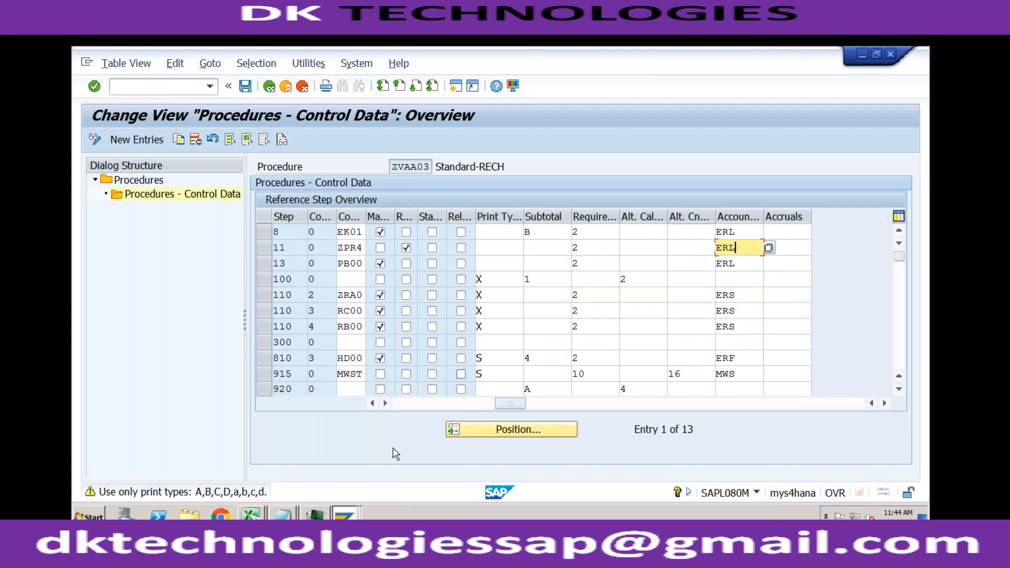
Return to the Cust.Grp/MaterialGrp/AcctKey session and check the G/L account of the YOFI entry
{"action": "left_click", "coordinate": [347, 515]}
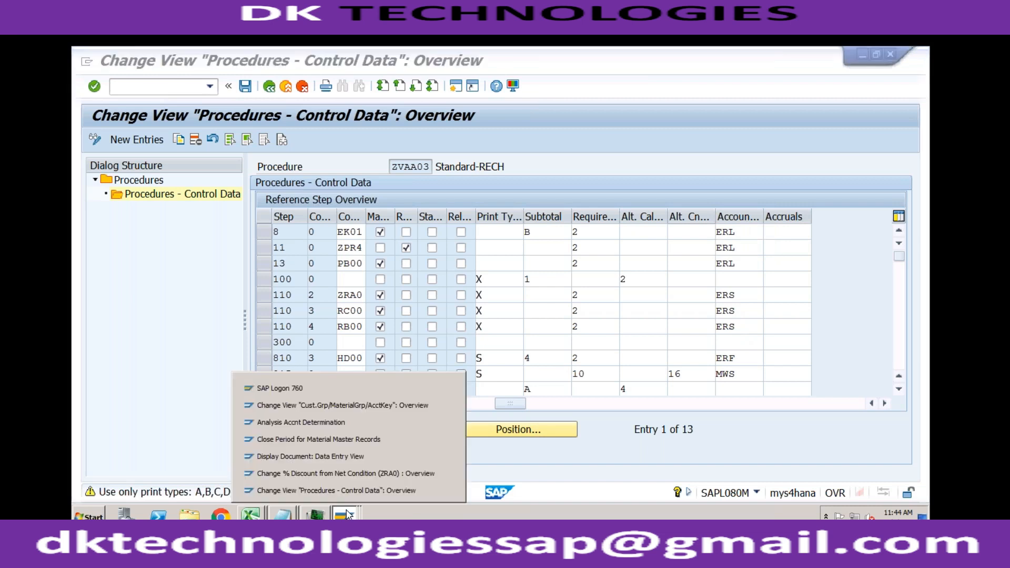
{"action": "left_click", "coordinate": [362, 405]}
{"action": "left_click", "coordinate": [365, 199]}
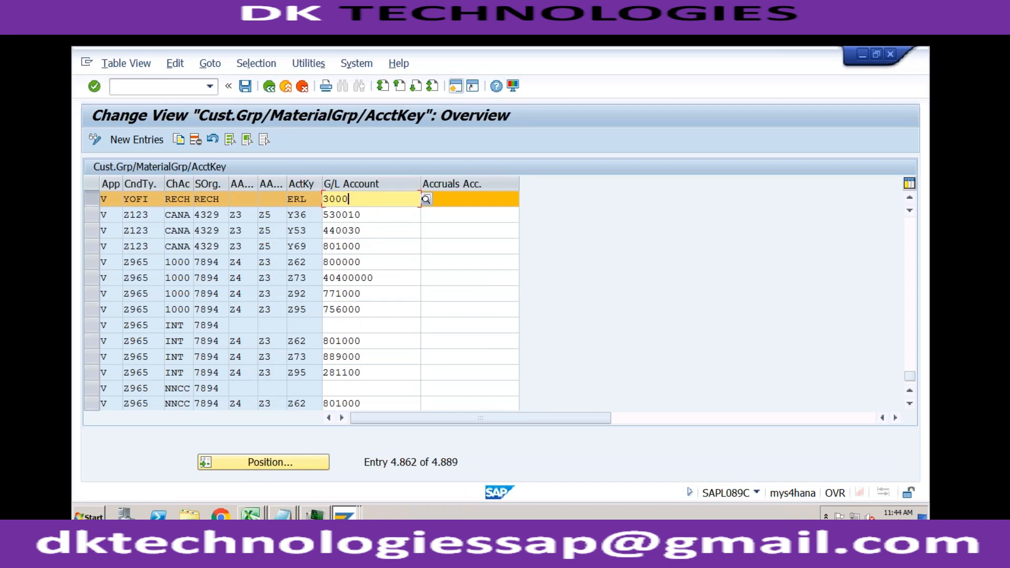
Switch to the account determination analysis, rerun it for the invoice's revenue accounts and examine the details of condition type ZPR4
{"action": "left_click", "coordinate": [344, 513]}
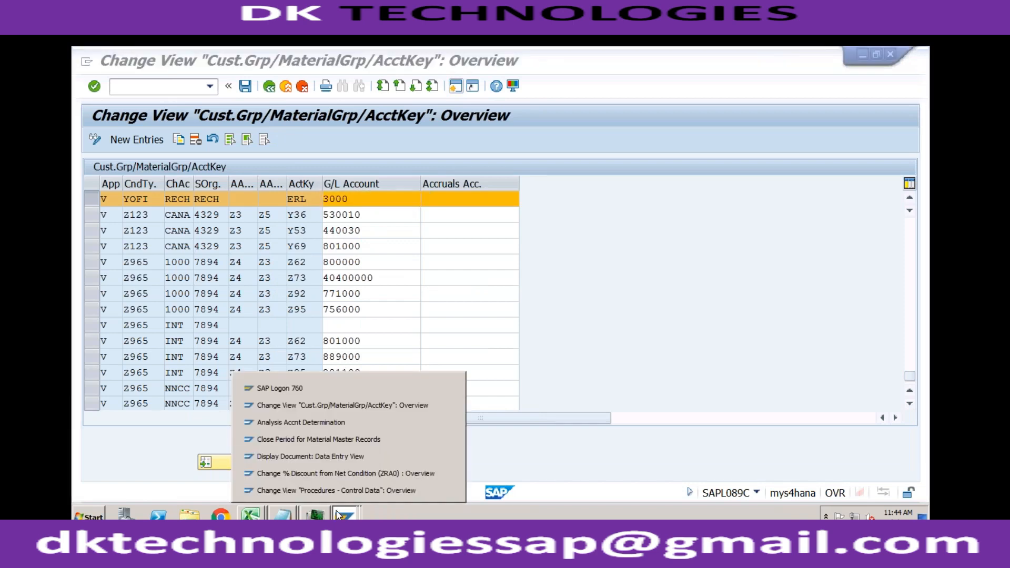
{"action": "left_click", "coordinate": [347, 420]}
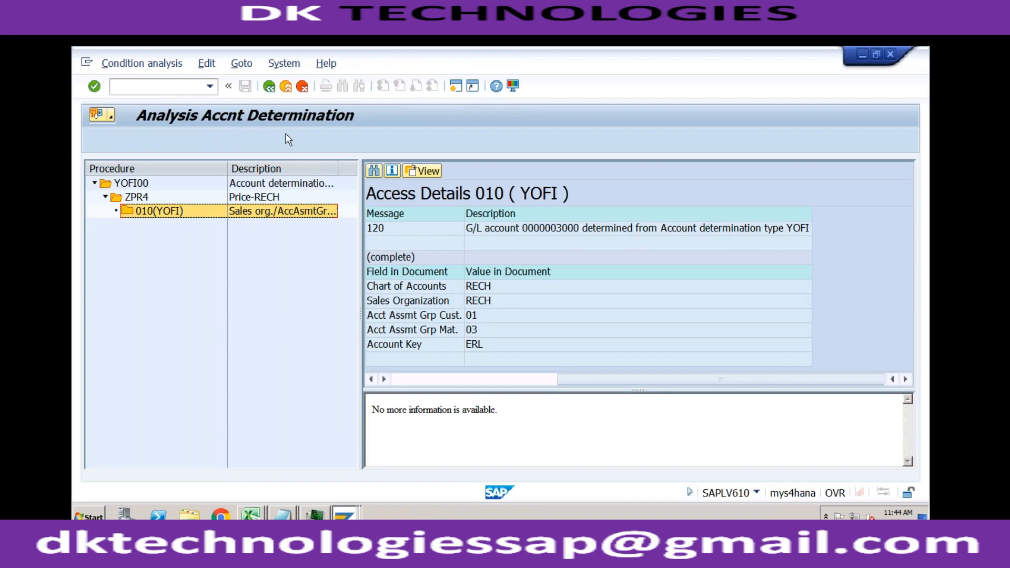
{"action": "left_click", "coordinate": [270, 87]}
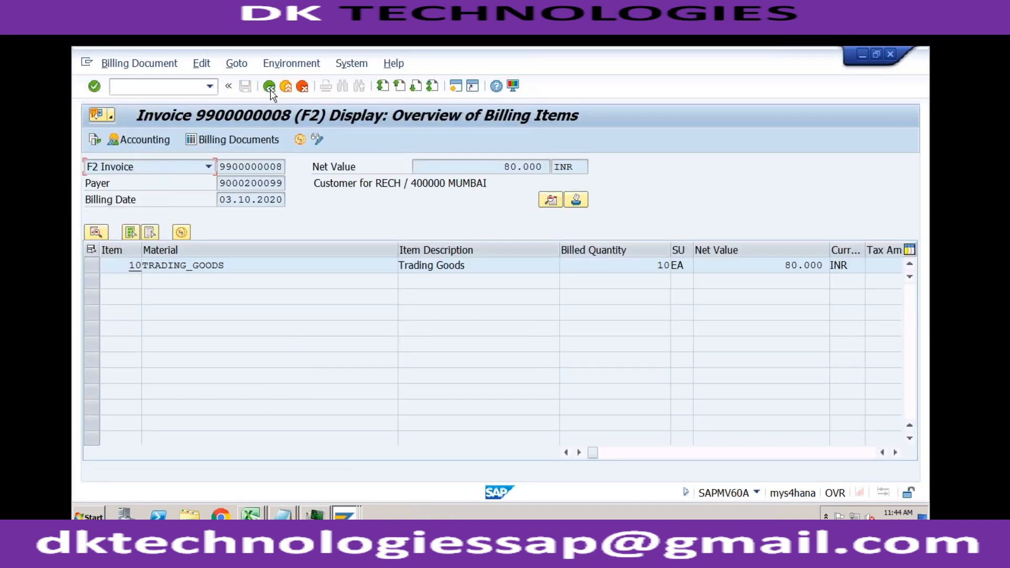
{"action": "left_click", "coordinate": [316, 67]}
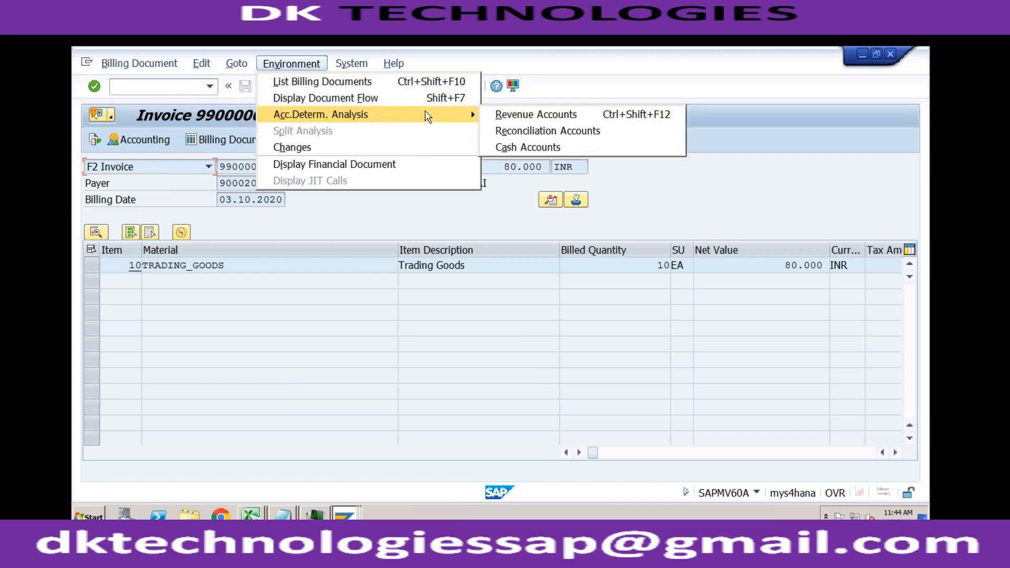
{"action": "left_click", "coordinate": [504, 115]}
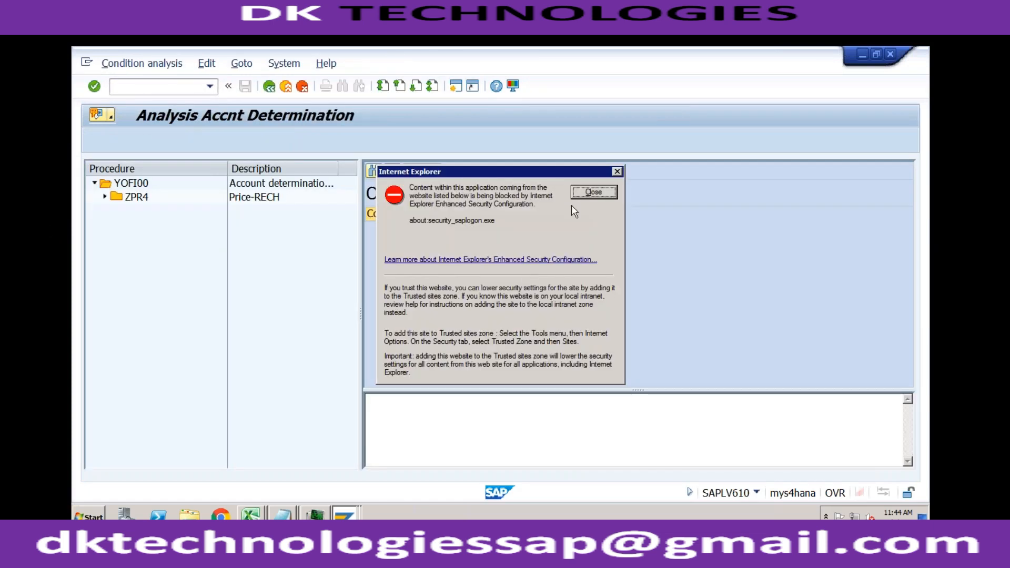
{"action": "left_click", "coordinate": [591, 193]}
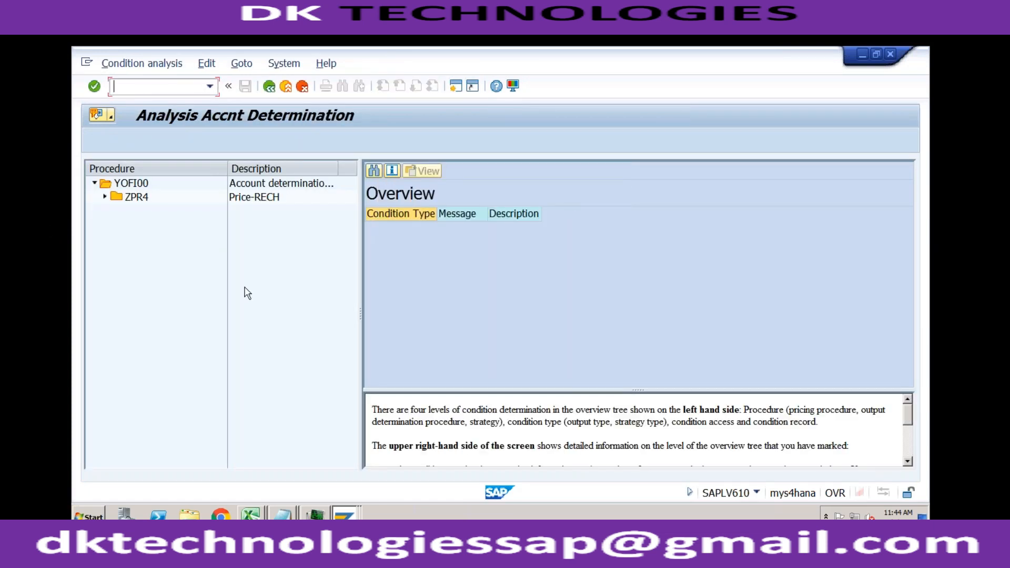
{"action": "double_click", "coordinate": [134, 199]}
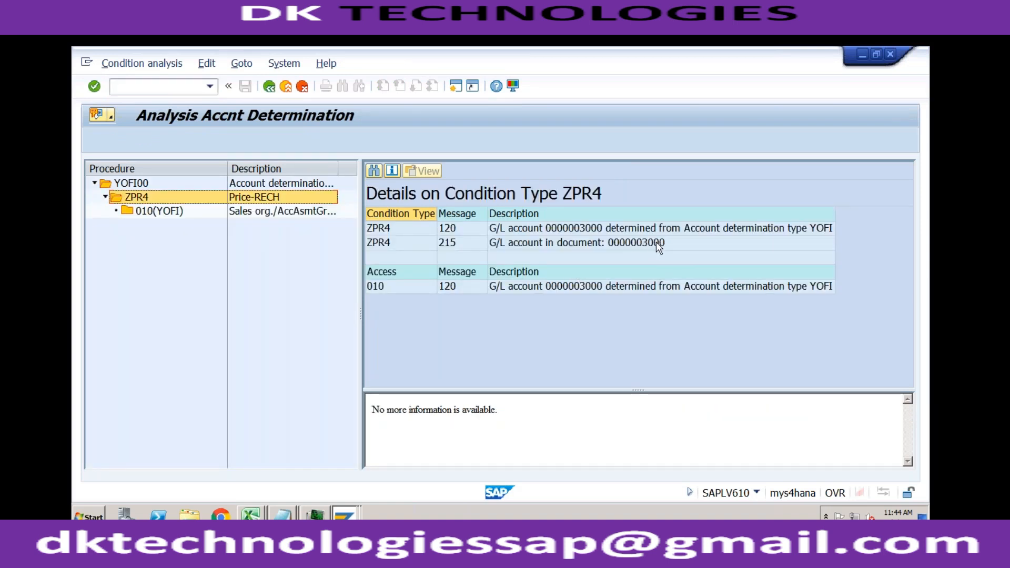
Return to the invoice, display its accounting document and select the revenue line item
{"action": "left_click", "coordinate": [269, 86]}
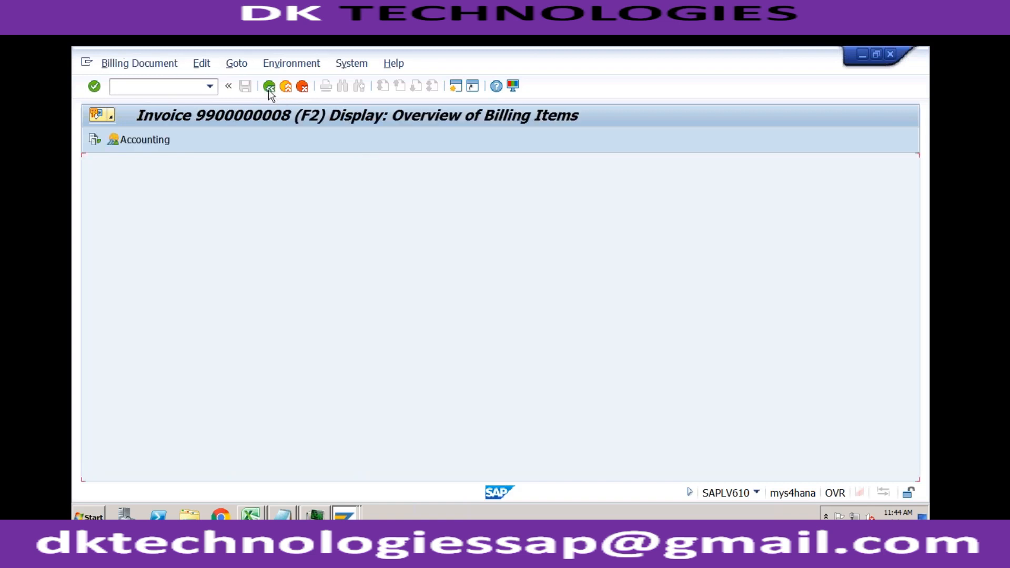
{"action": "left_click", "coordinate": [156, 140]}
{"action": "left_click", "coordinate": [175, 316]}
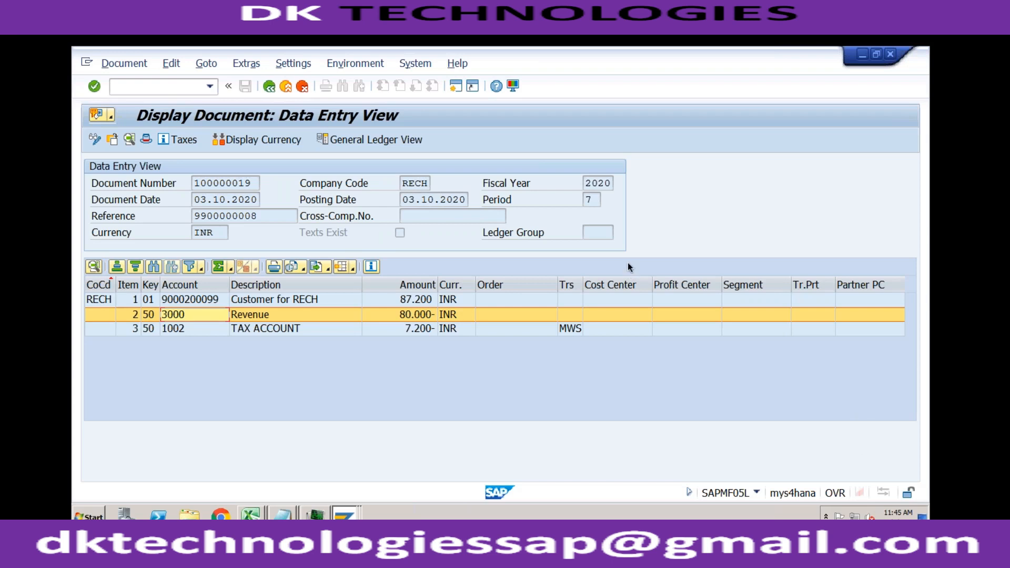
Open the layout settings of the accounting document's line items and search the available columns for "trans"
{"action": "left_click", "coordinate": [353, 267]}
{"action": "left_click", "coordinate": [401, 300]}
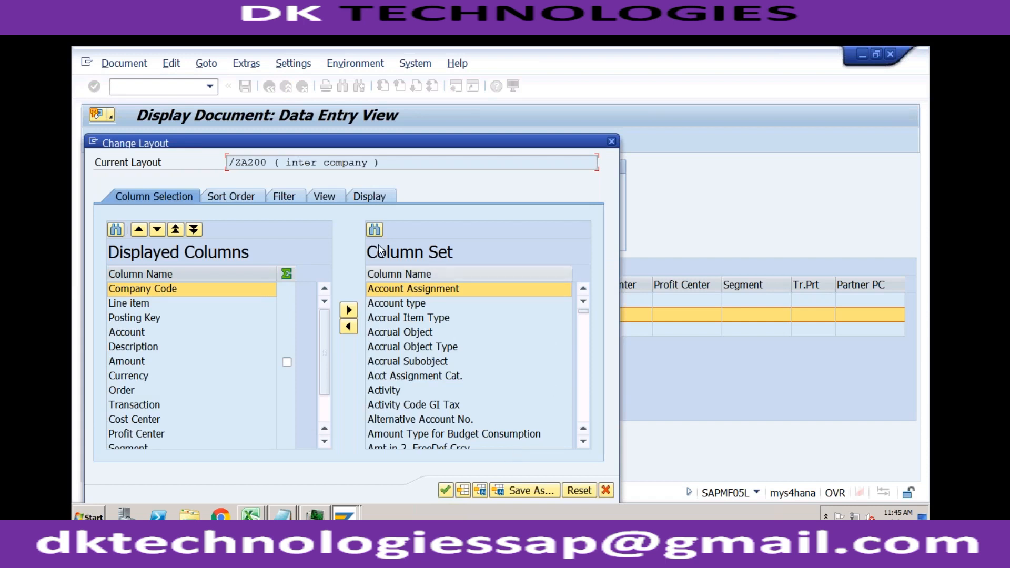
{"action": "left_click", "coordinate": [375, 230]}
{"action": "type", "text": "trans"}
{"action": "key", "text": "Return"}
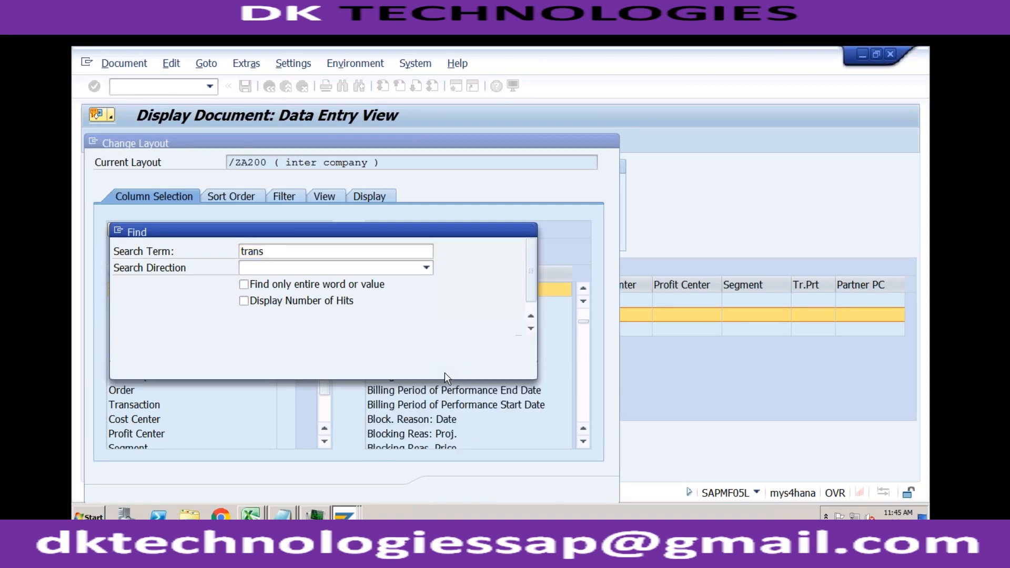
{"action": "left_click", "coordinate": [529, 230]}
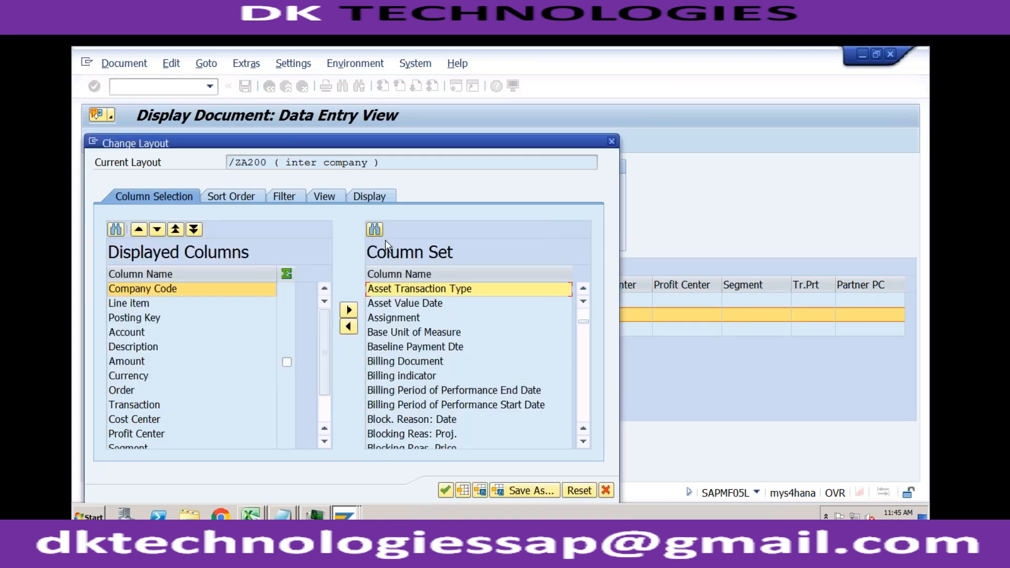
Add the Transaction type column to the displayed columns and apply the layout
{"action": "left_click", "coordinate": [583, 368]}
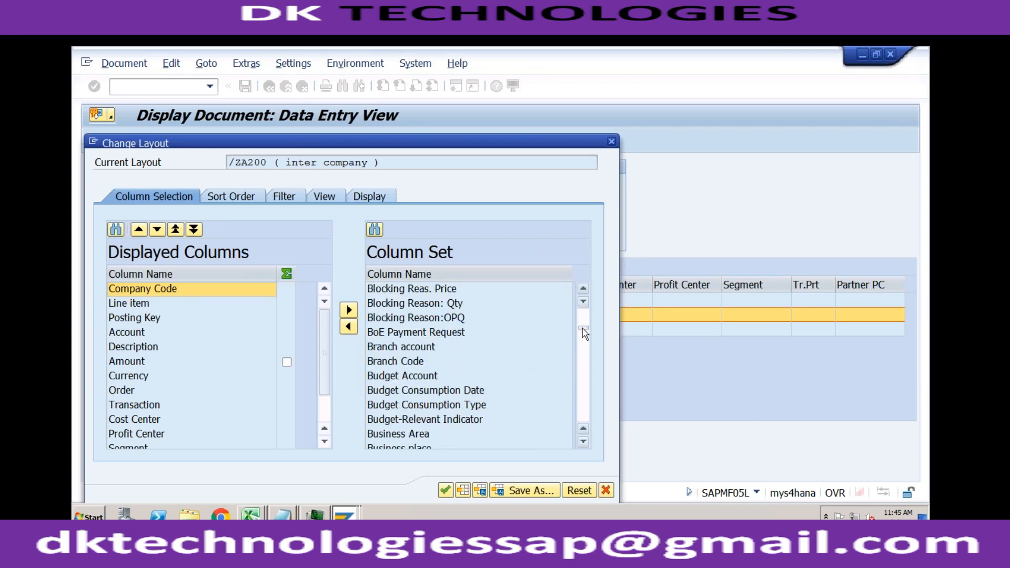
{"action": "left_click_drag", "start_coordinate": [582, 330], "coordinate": [582, 404]}
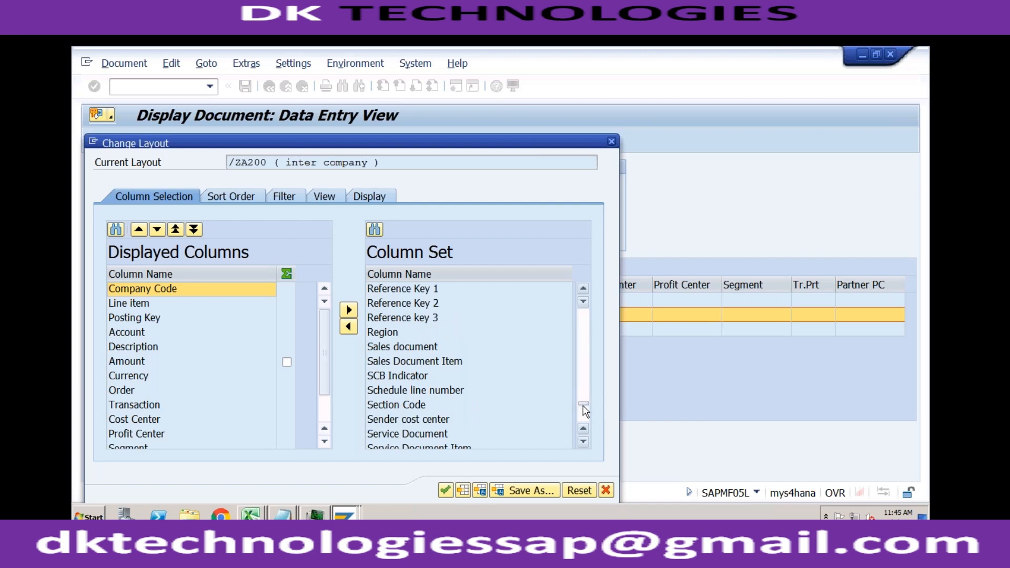
{"action": "left_click", "coordinate": [584, 424]}
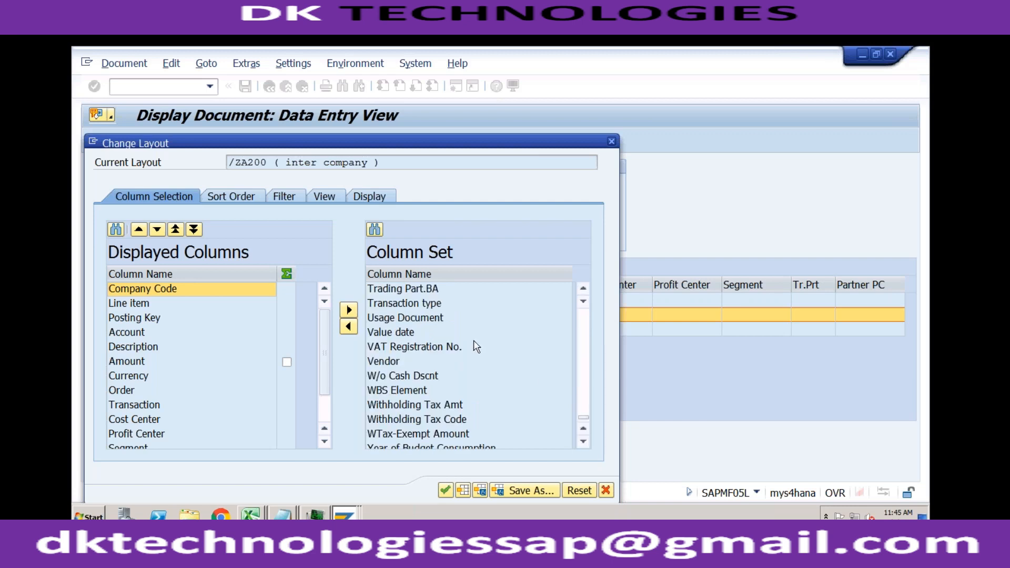
{"action": "left_click", "coordinate": [425, 304]}
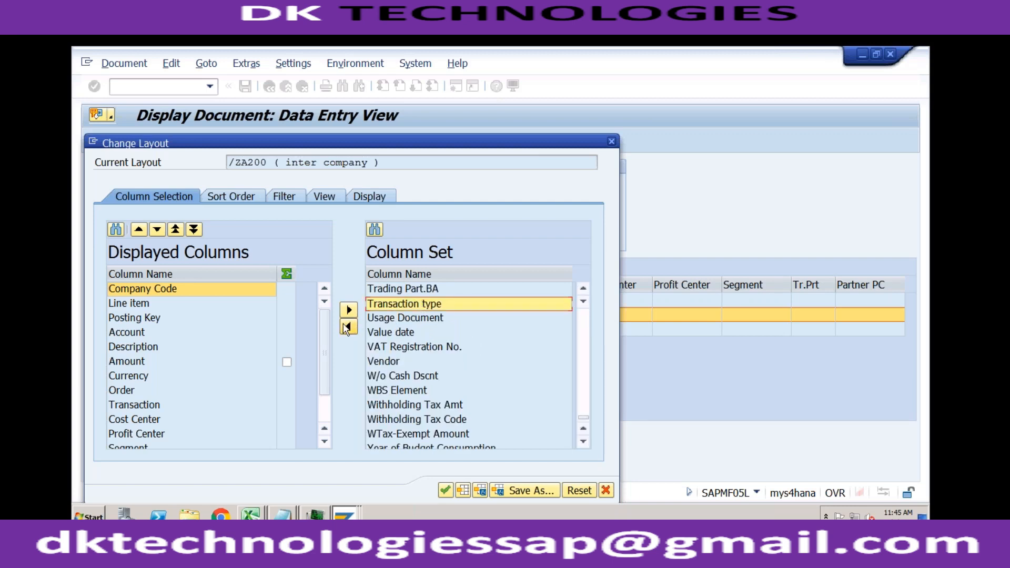
{"action": "left_click", "coordinate": [349, 326]}
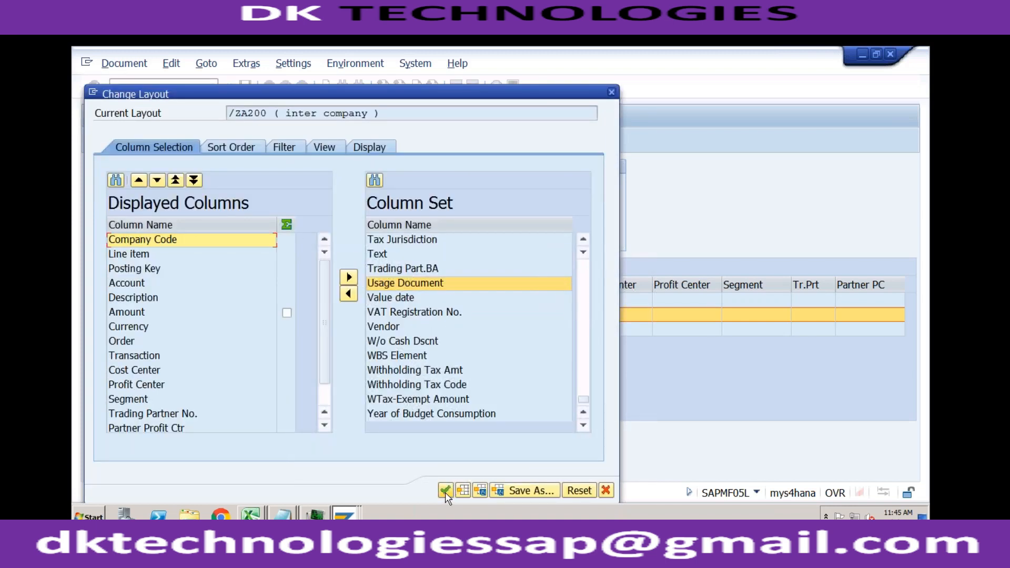
{"action": "left_click", "coordinate": [445, 492]}
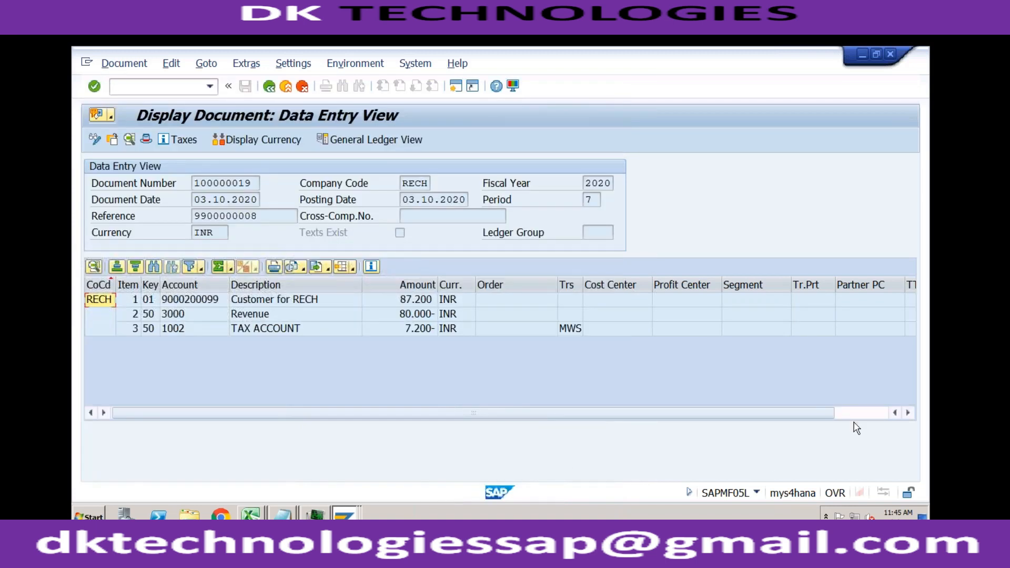
Check the line items' Trs and TTy columns and select the revenue line item
{"action": "left_click", "coordinate": [868, 413]}
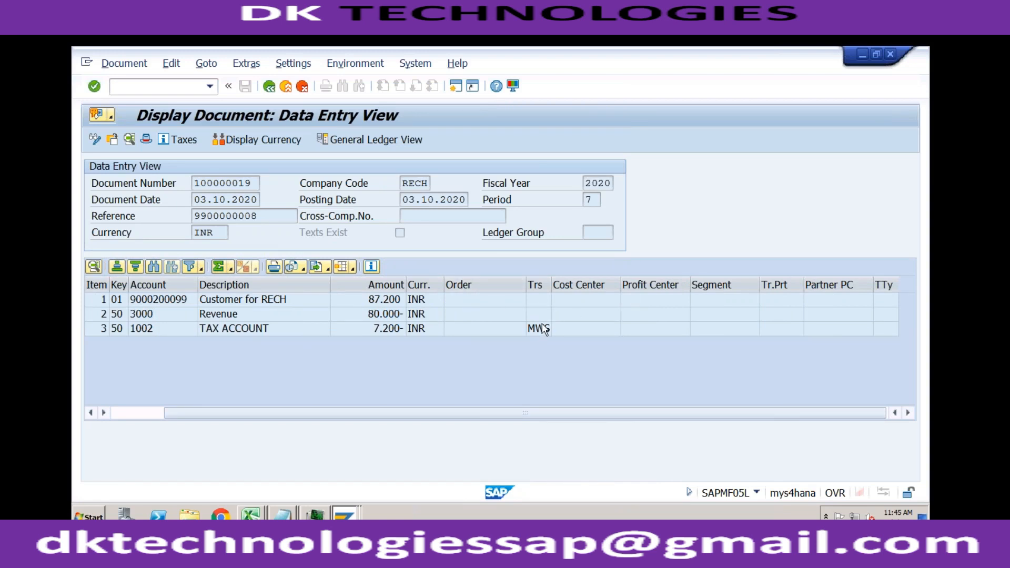
{"action": "left_click", "coordinate": [537, 303]}
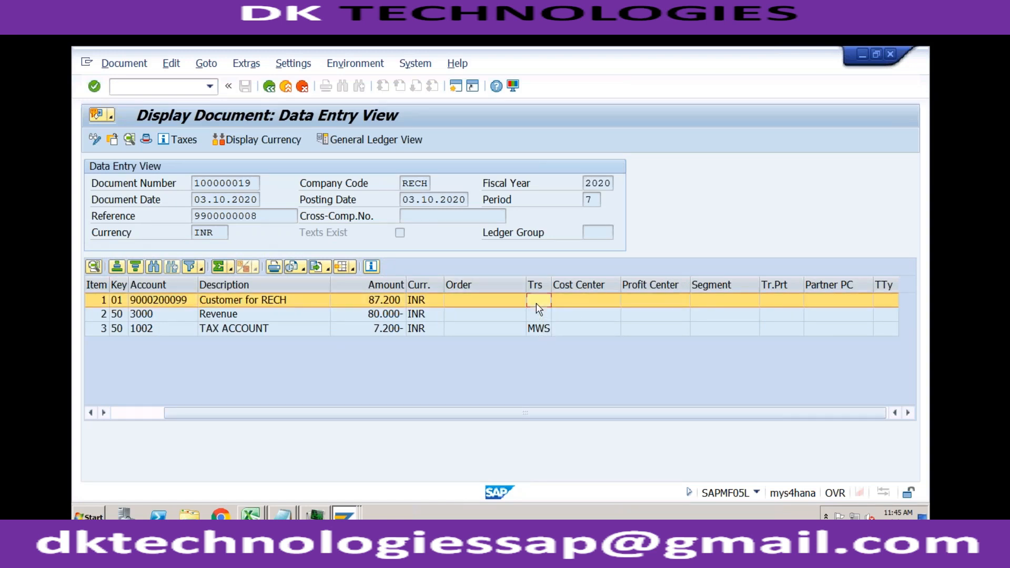
{"action": "left_click", "coordinate": [258, 316]}
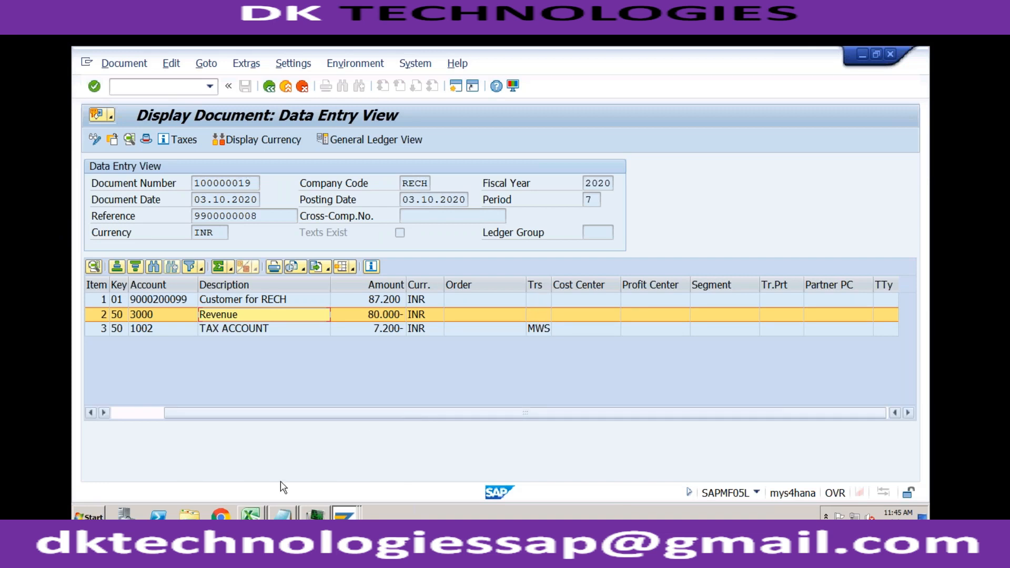
Switch to Excel workbook Book2 and enter the headings Sales Org and Distr in cells F13 and G13
{"action": "left_click", "coordinate": [251, 516]}
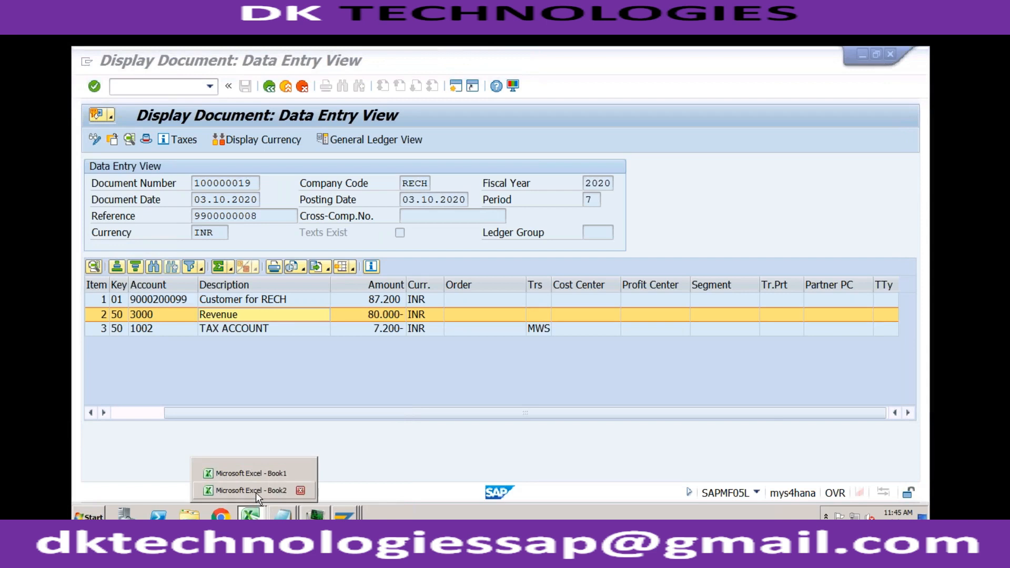
{"action": "left_click", "coordinate": [255, 490]}
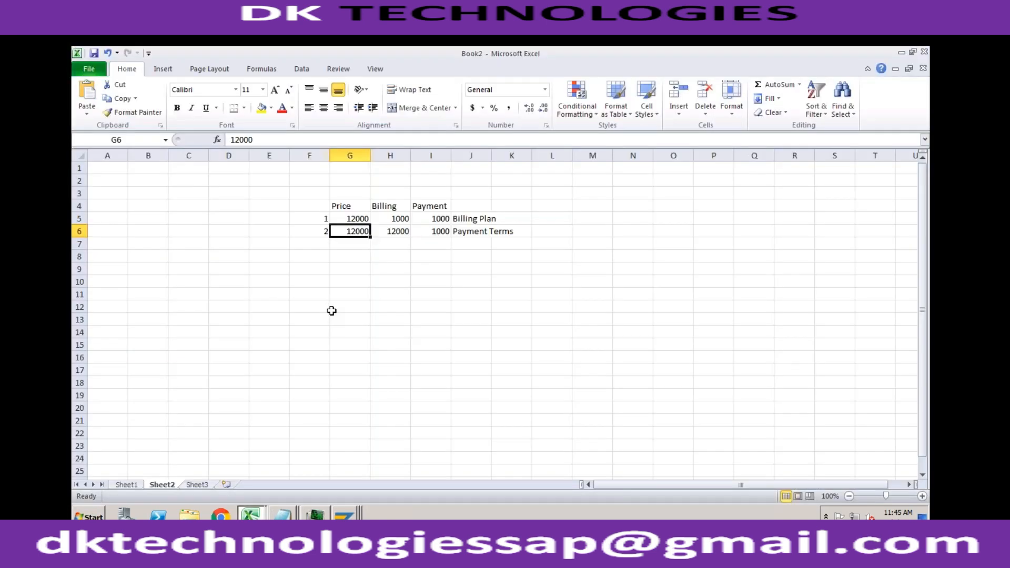
{"action": "left_click", "coordinate": [309, 315]}
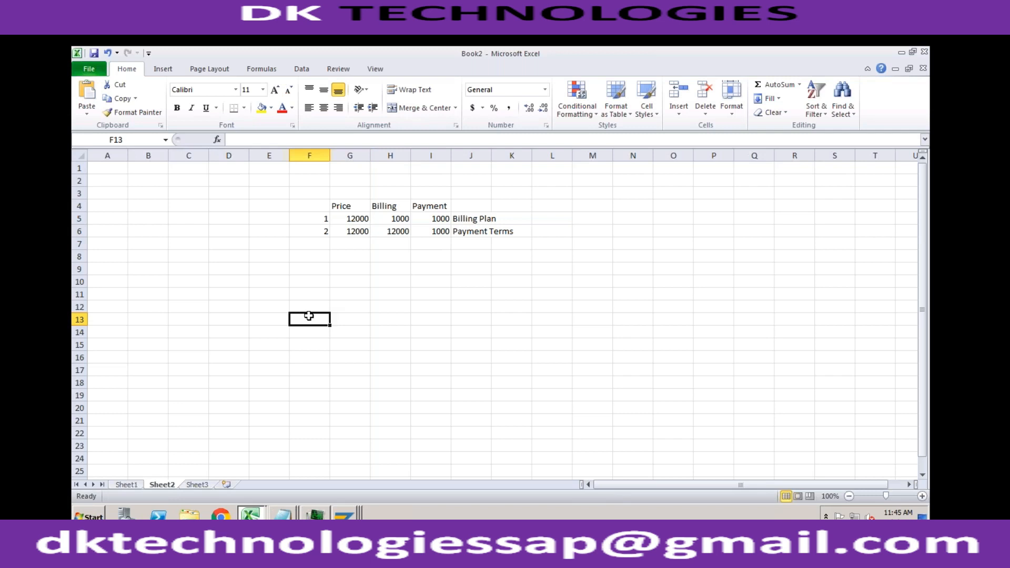
{"action": "type", "text": "Sa"}
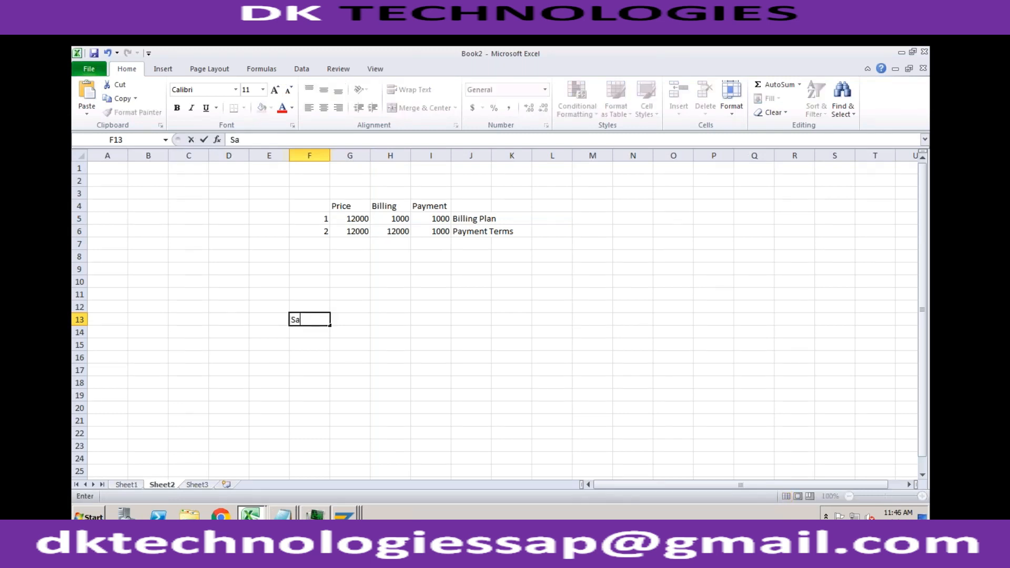
{"action": "type", "text": "les Org"}
{"action": "key", "text": "Tab"}
{"action": "type", "text": "Dist"}
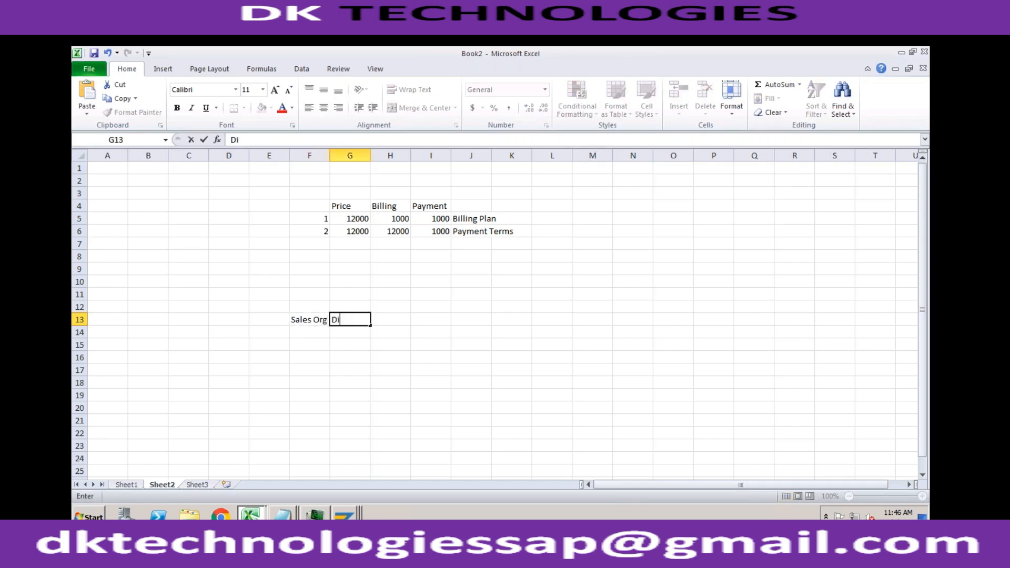
{"action": "key", "text": "Tab"}
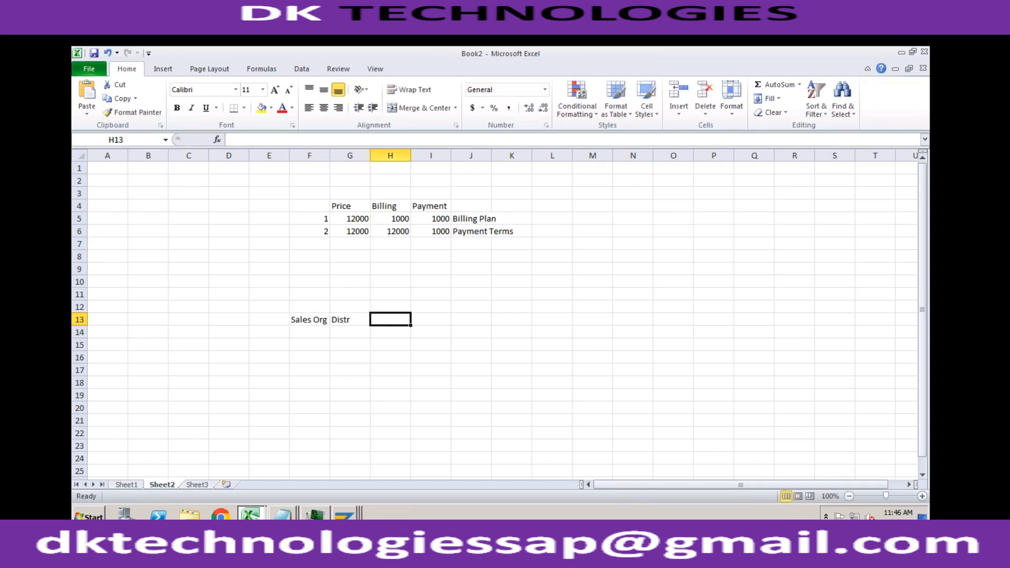
Continue the headings in row 13 with Divis in H13 and Cust Pricing Pro in I13
{"action": "type", "text": "Divis"}
{"action": "key", "text": "Tab"}
{"action": "type", "text": "Cu"}
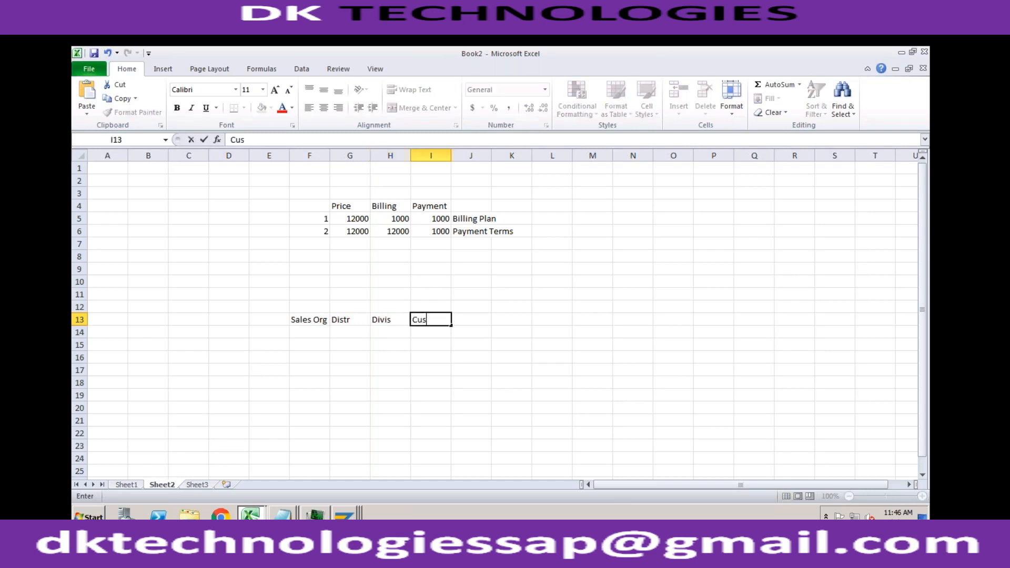
{"action": "type", "text": "st Pricing Pro"}
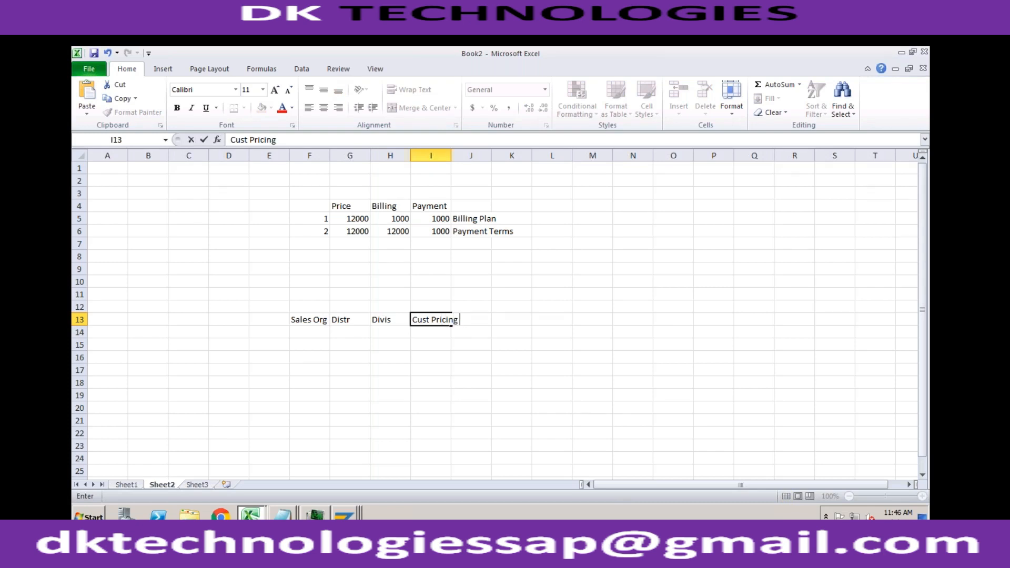
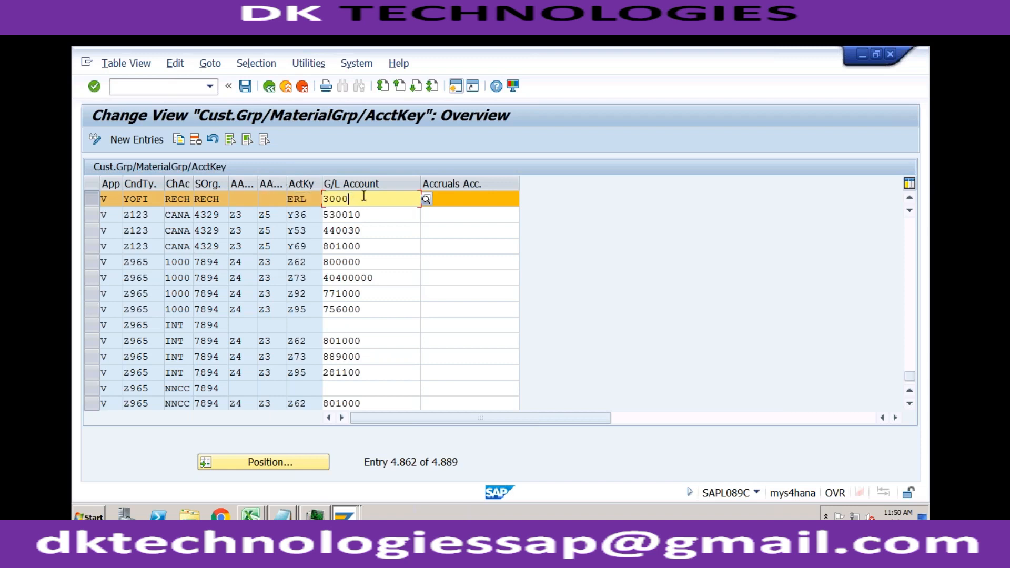
Check the customer and material account assignment group fields of the YOFI entry
{"action": "left_click", "coordinate": [253, 198]}
{"action": "left_click", "coordinate": [275, 197]}
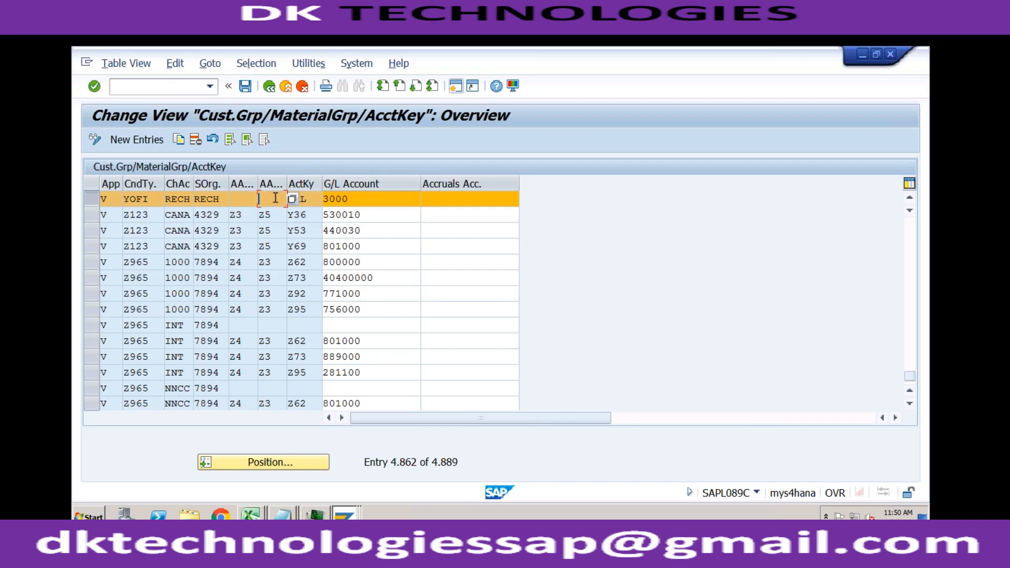
{"action": "left_click", "coordinate": [236, 200]}
Switch to the pricing procedure control data session and start transaction BP there
{"action": "left_click", "coordinate": [342, 510]}
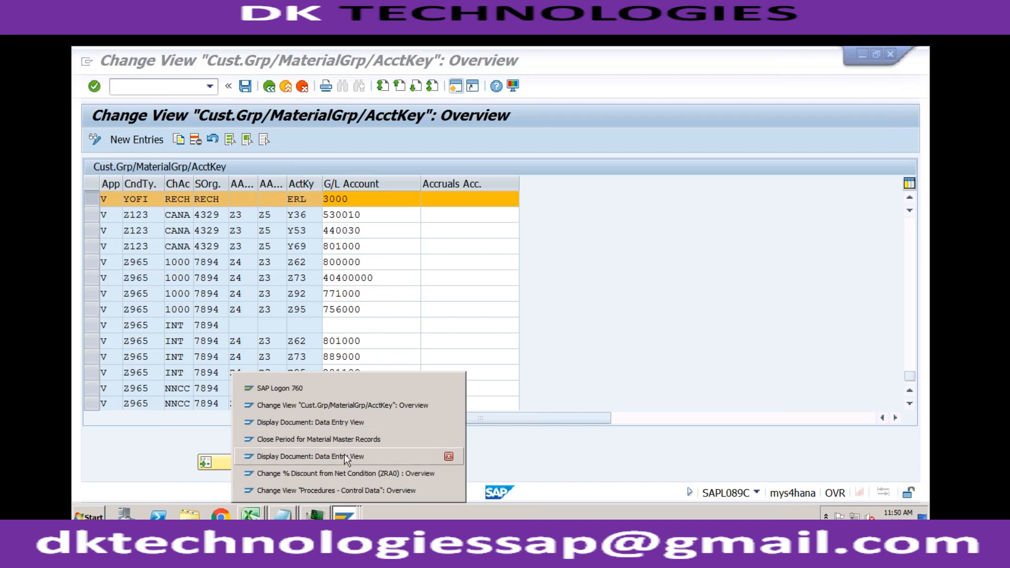
{"action": "left_click", "coordinate": [344, 455]}
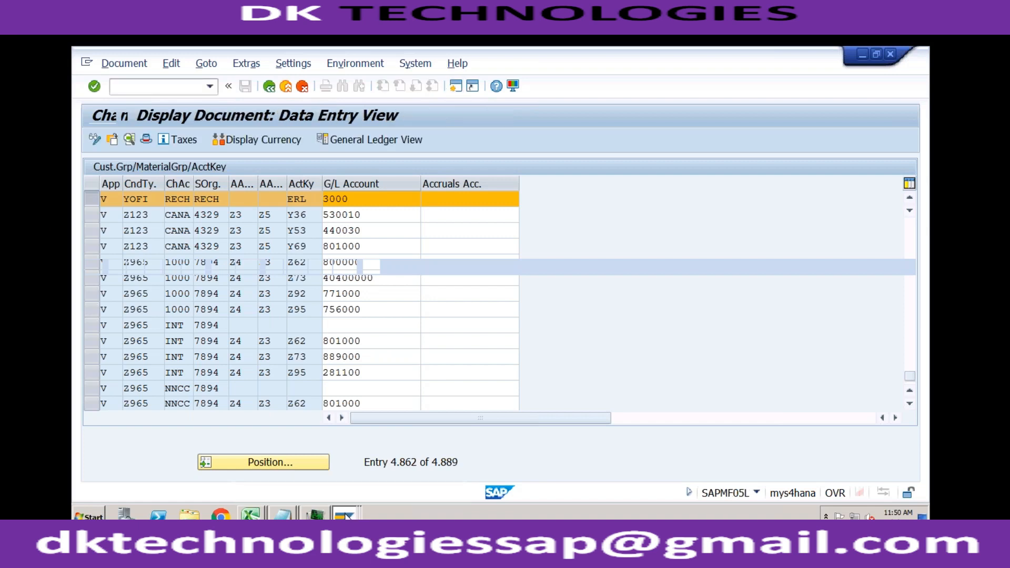
{"action": "left_click", "coordinate": [347, 510]}
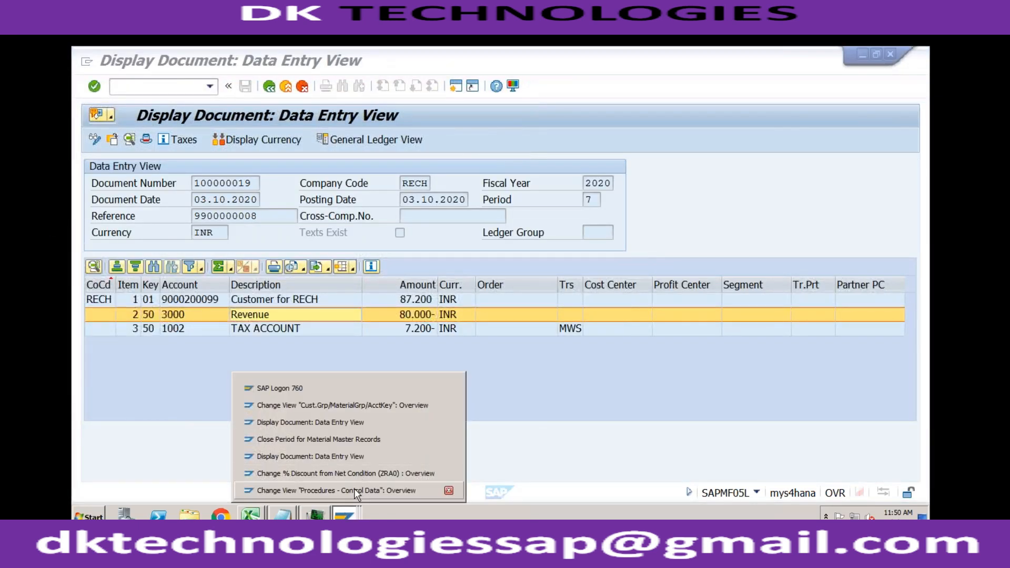
{"action": "left_click", "coordinate": [354, 489]}
{"action": "left_click", "coordinate": [193, 88]}
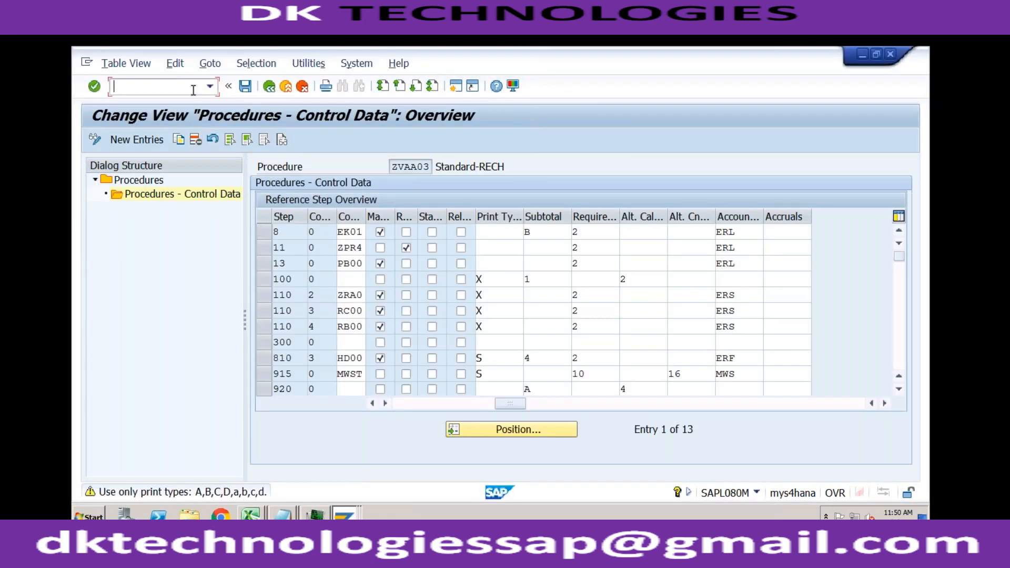
{"action": "type", "text": "/nbp"}
{"action": "key", "text": "Return"}
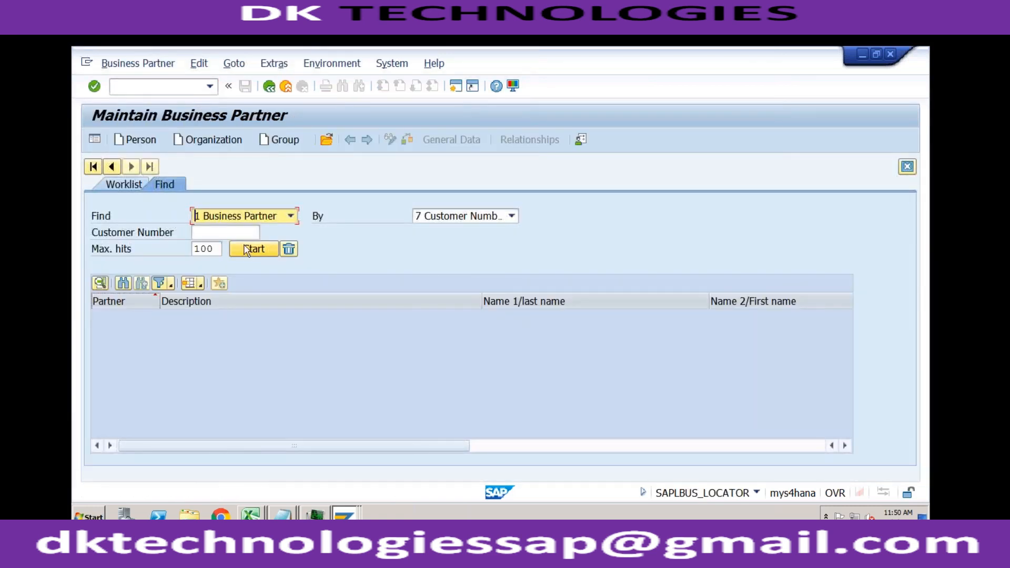
Find the business partner by the customer number used earlier and open its record
{"action": "left_click", "coordinate": [233, 233]}
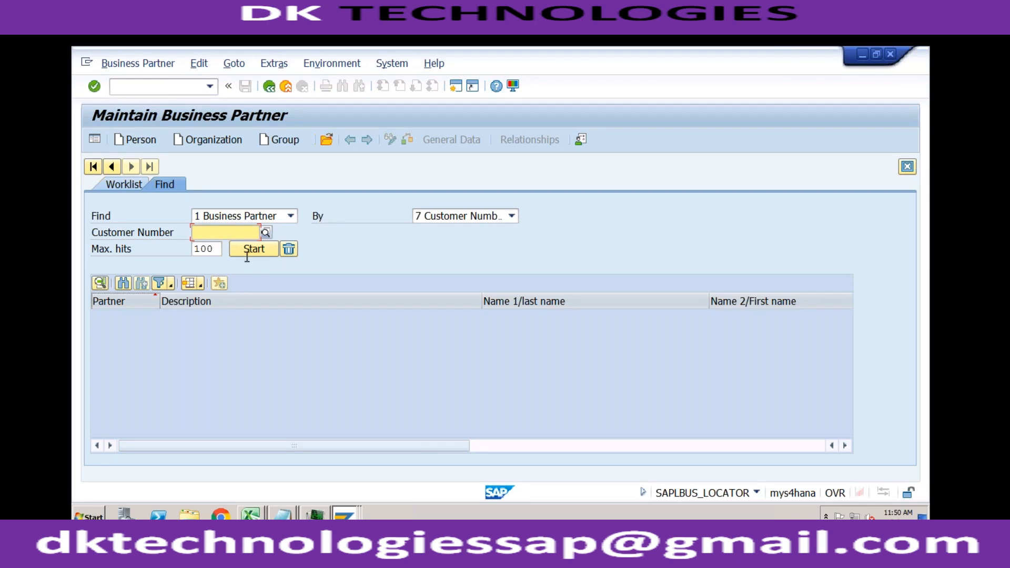
{"action": "left_click", "coordinate": [206, 232]}
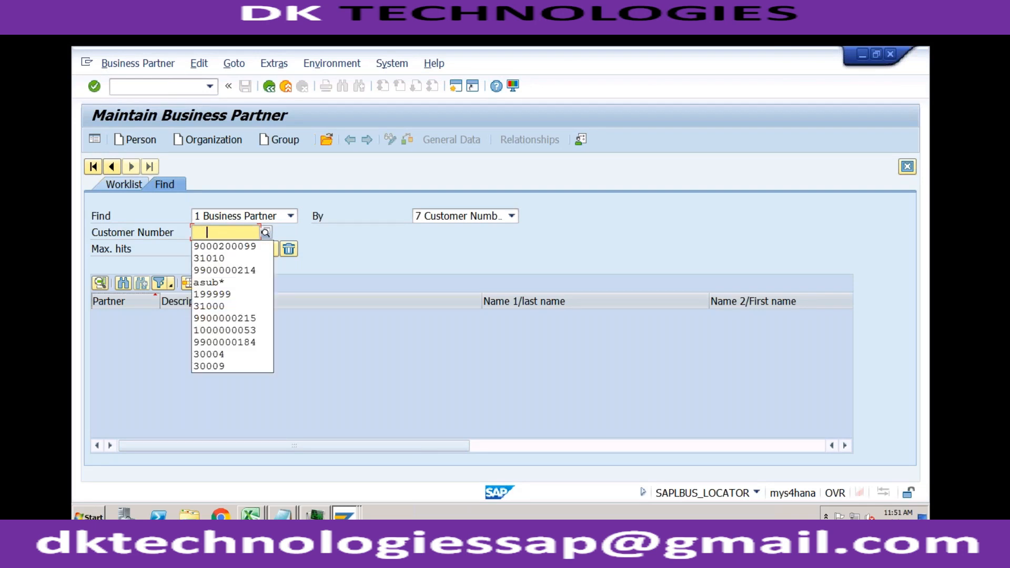
{"action": "left_click", "coordinate": [245, 246]}
{"action": "left_click", "coordinate": [249, 248]}
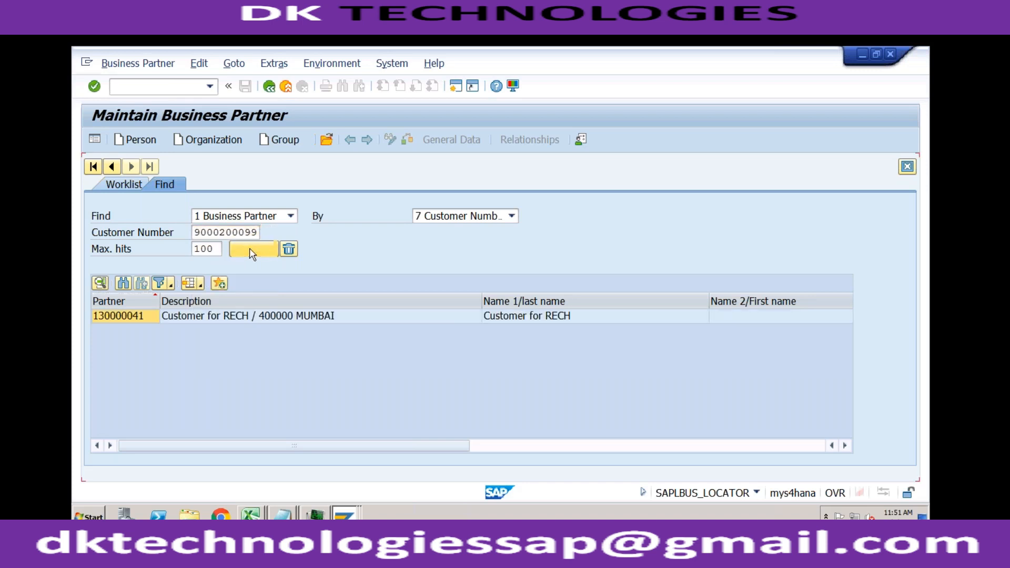
{"action": "left_click", "coordinate": [230, 318]}
{"action": "double_click", "coordinate": [230, 318]}
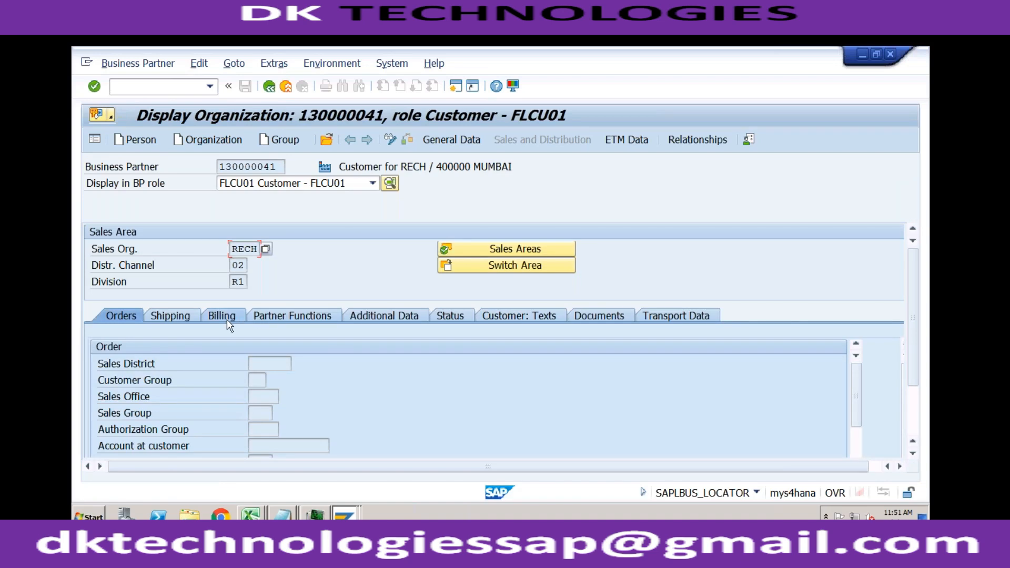
Check the customer's account assignment group in the accounting section of its billing data
{"action": "left_click", "coordinate": [228, 319]}
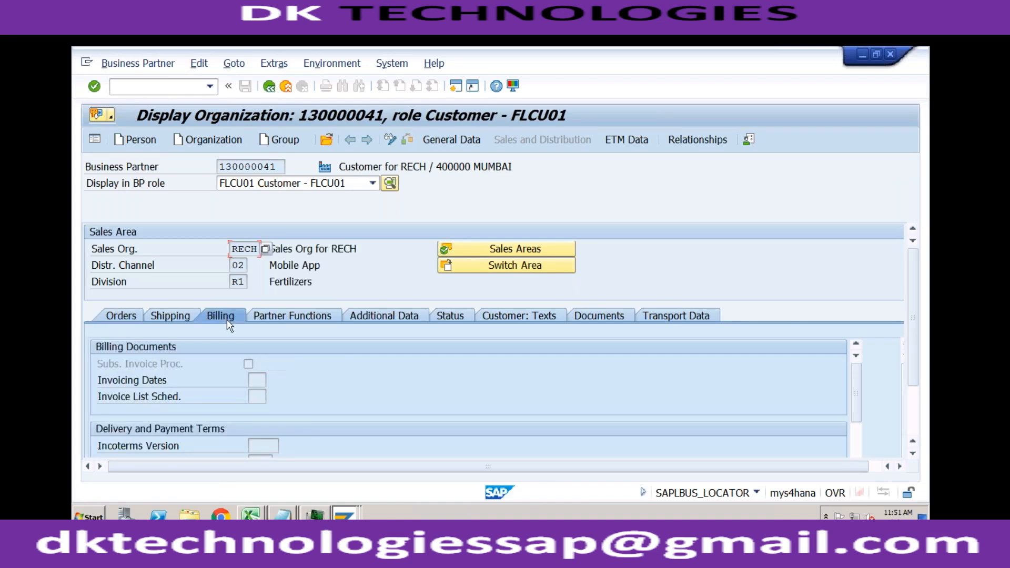
{"action": "left_click", "coordinate": [911, 390]}
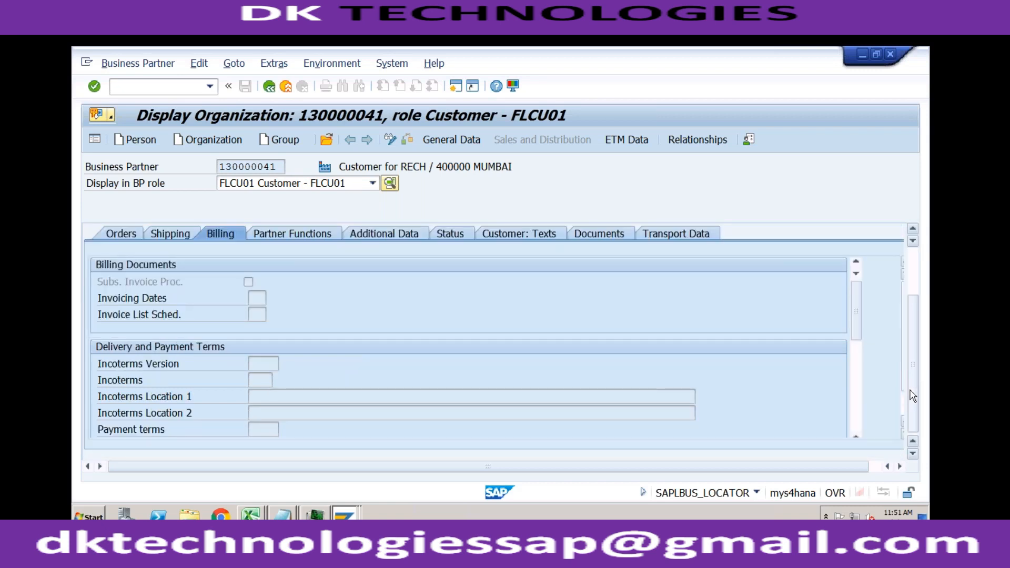
{"action": "left_click", "coordinate": [856, 390]}
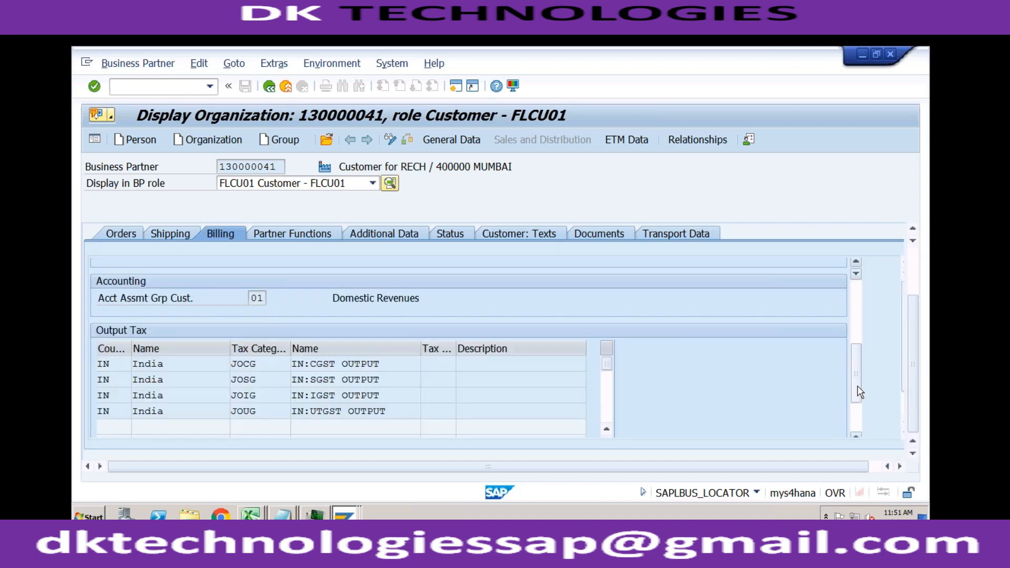
{"action": "left_click", "coordinate": [258, 297]}
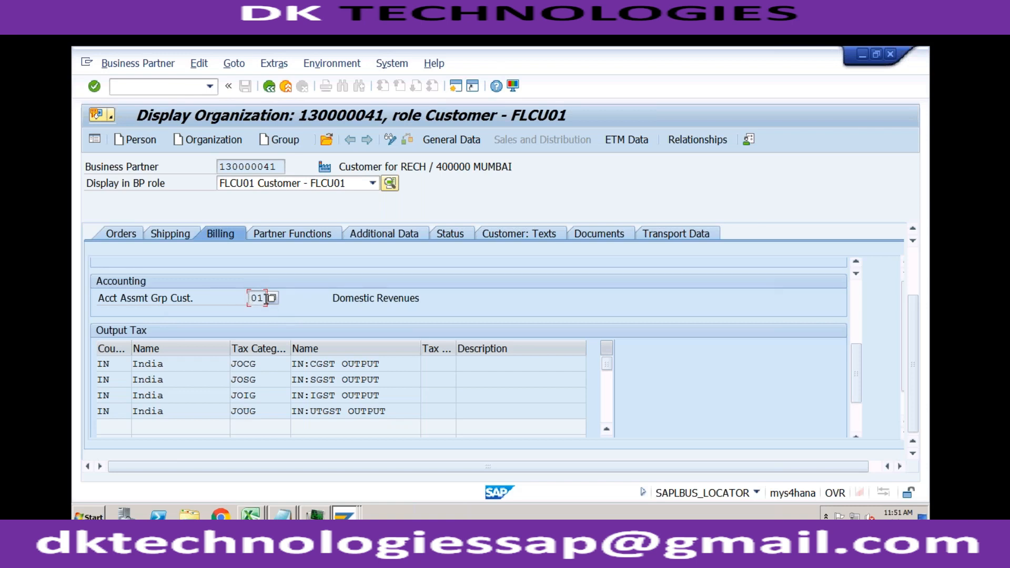
Start transaction MM03 and bring up the view selection for material TRADING_GOODS
{"action": "left_click", "coordinate": [179, 91]}
{"action": "type", "text": "/nmm03"}
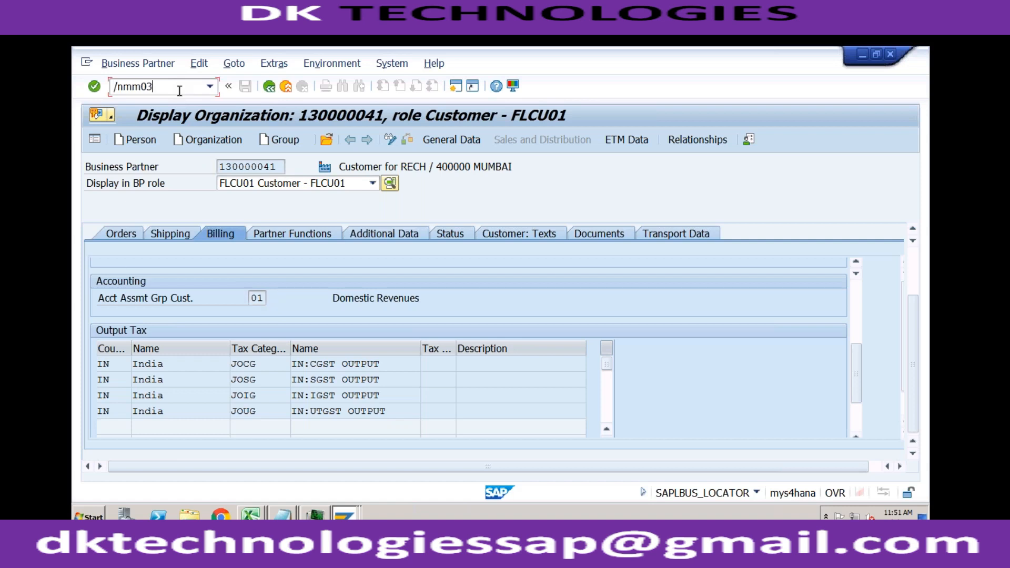
{"action": "key", "text": "Return"}
{"action": "key", "text": "Return"}
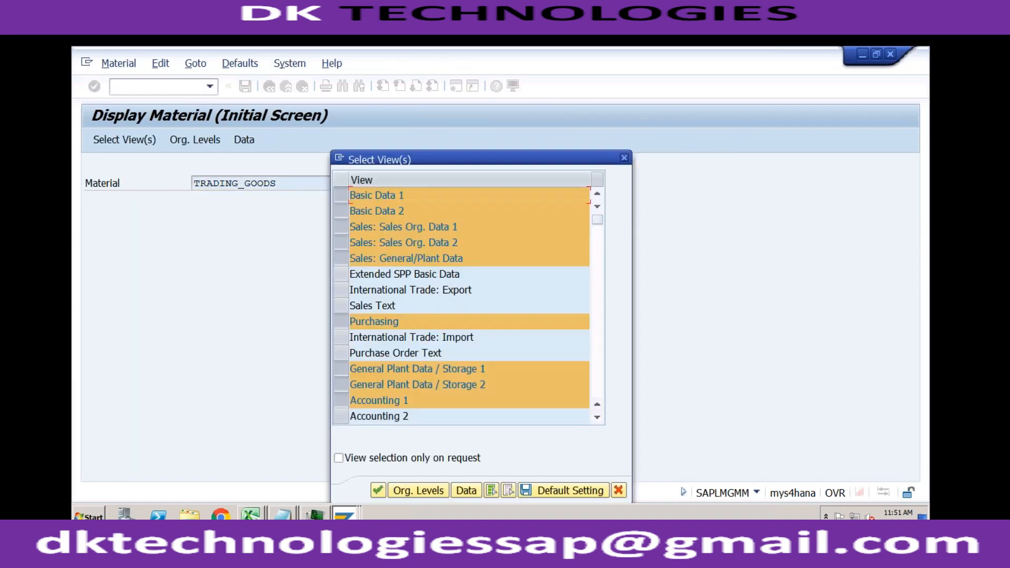
Exclude the Basic Data 1 and 2 views and display the material for plant RC01, sales organization RECH and distribution channel 02
{"action": "left_click", "coordinate": [340, 195]}
{"action": "left_click", "coordinate": [341, 210]}
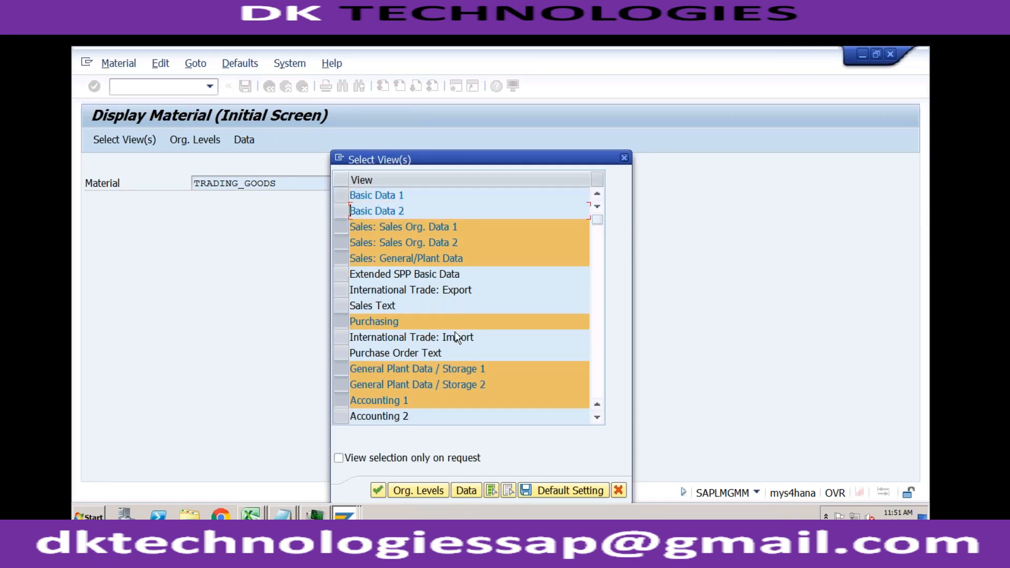
{"action": "left_click", "coordinate": [377, 490]}
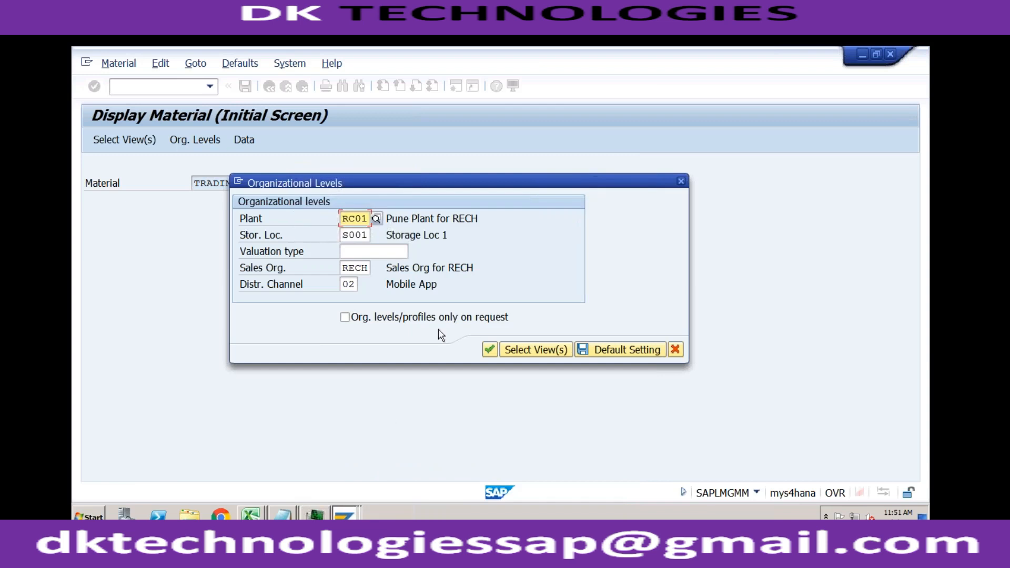
{"action": "left_click", "coordinate": [489, 349]}
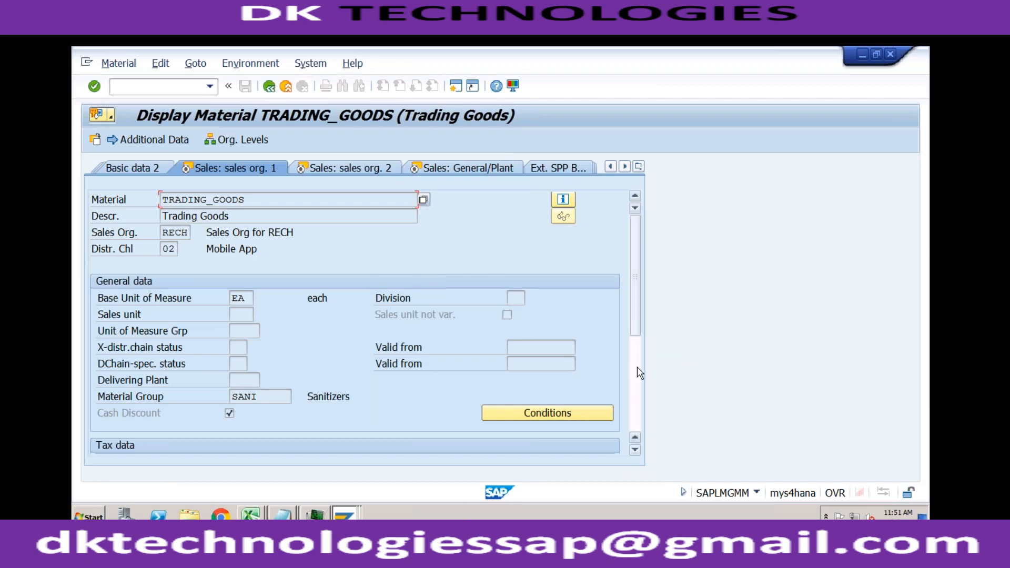
Check the material's account assignment group among the grouping terms of its second sales organization view
{"action": "scroll", "coordinate": [637, 368], "scroll_direction": "down", "scroll_amount": 5}
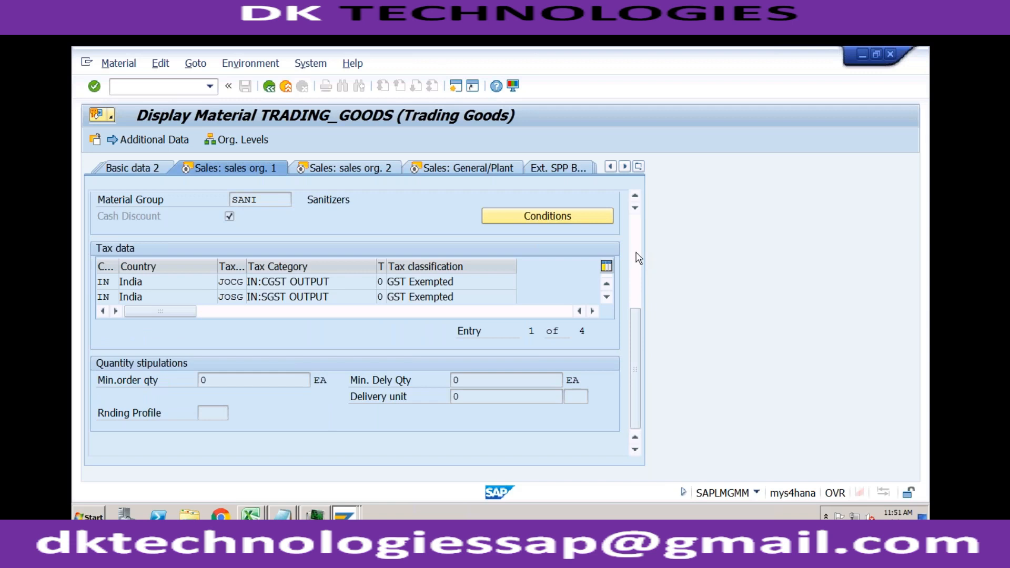
{"action": "scroll", "coordinate": [638, 257], "scroll_direction": "up", "scroll_amount": 5}
{"action": "left_click", "coordinate": [347, 167]}
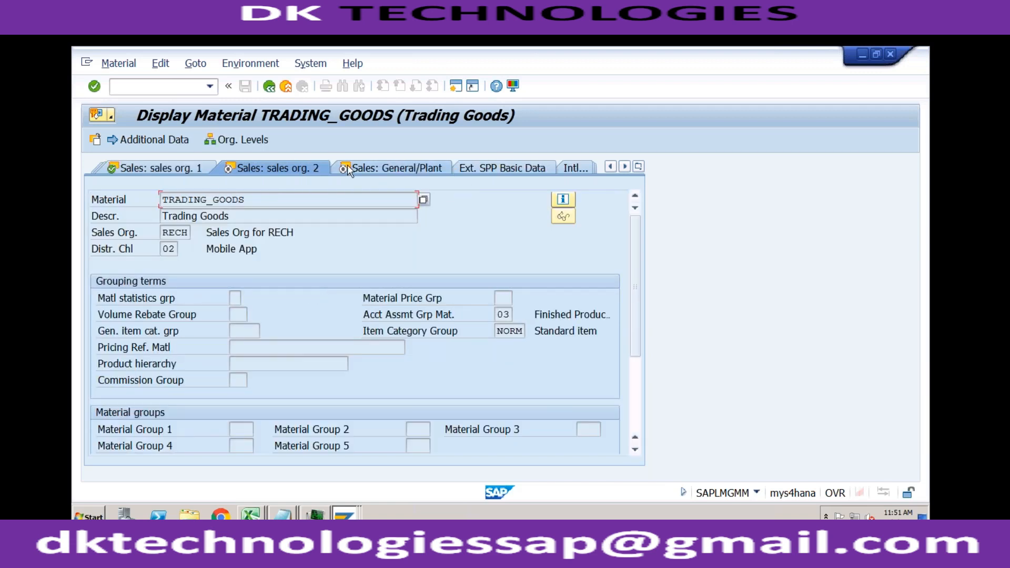
{"action": "double_click", "coordinate": [510, 315]}
{"action": "left_click", "coordinate": [380, 320]}
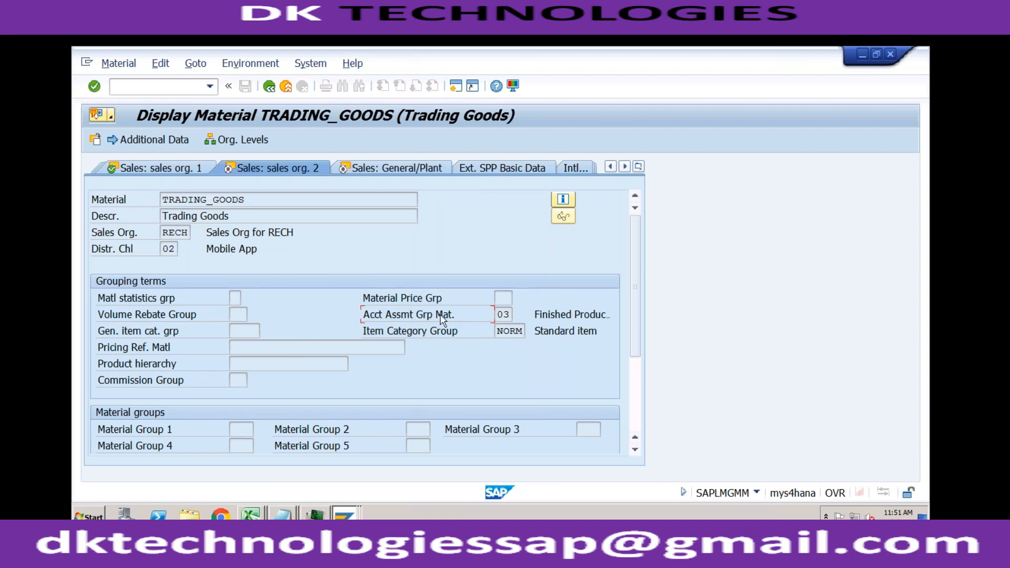
{"action": "left_click", "coordinate": [509, 314]}
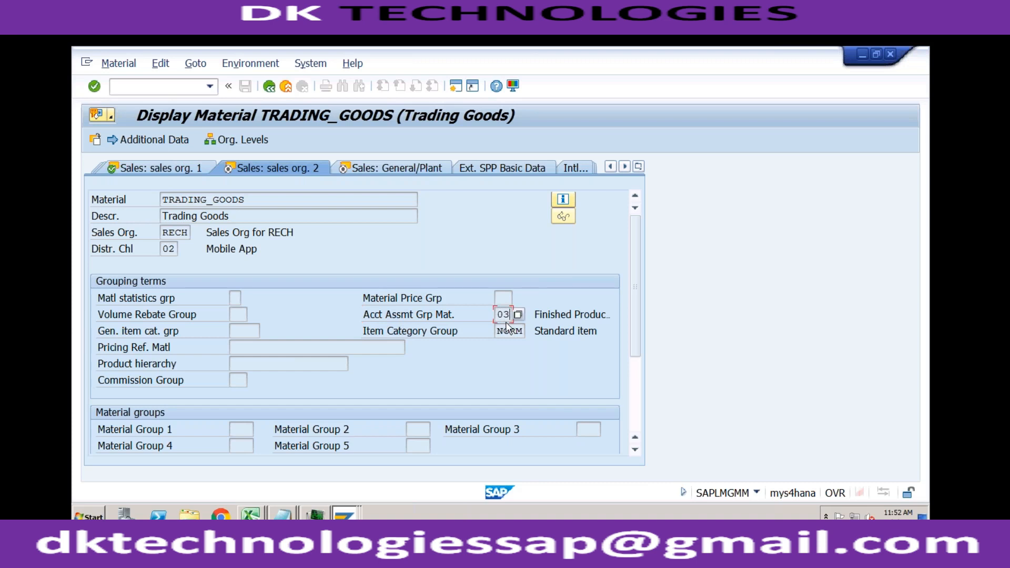